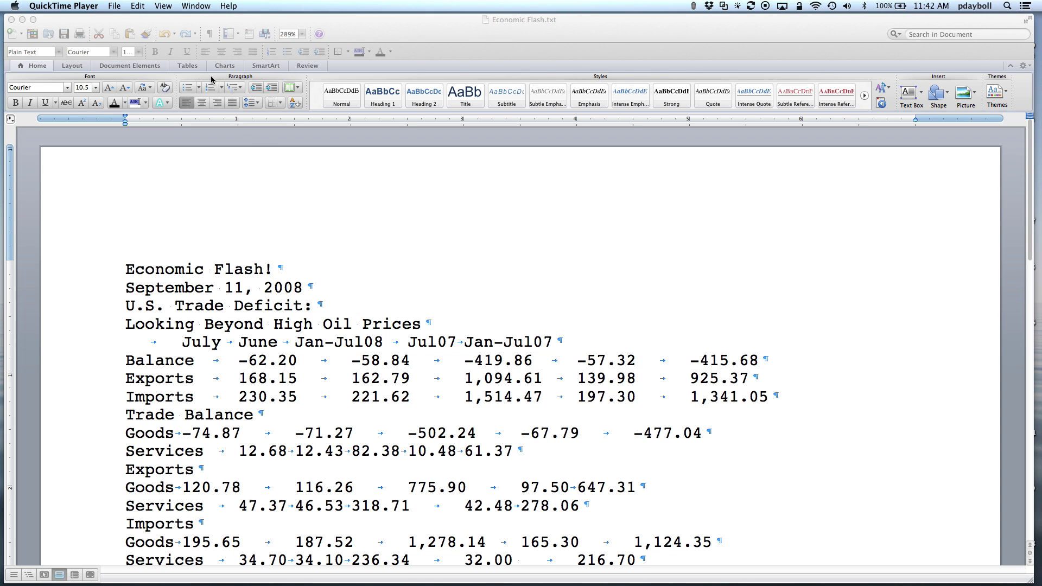
Step: Hide and reshow the nonprinting characters, then examine a paragraph mark, a tab and a space in the text
left_click(210, 35)
left_click(211, 36)
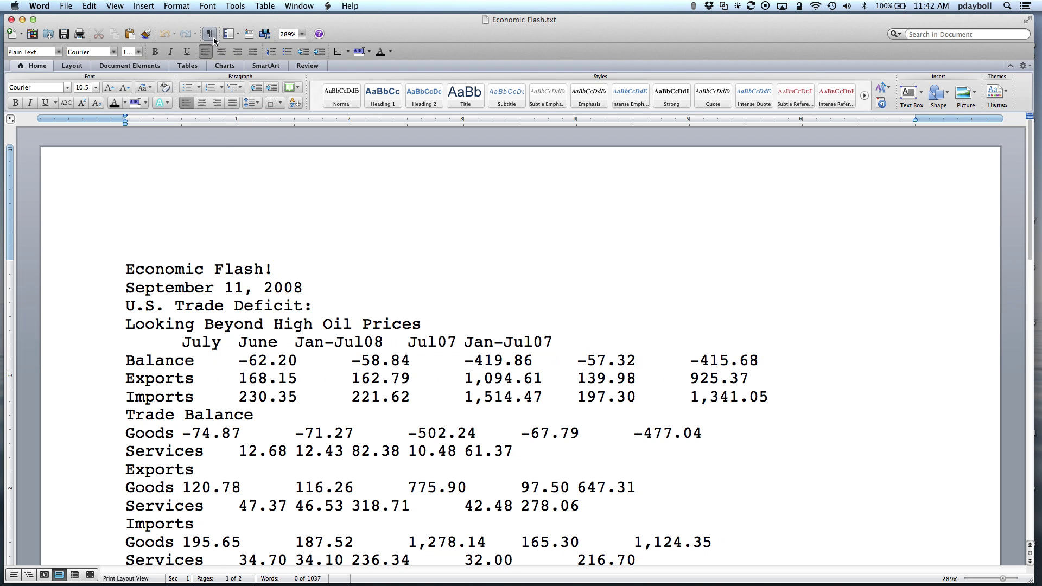
left_click(210, 34)
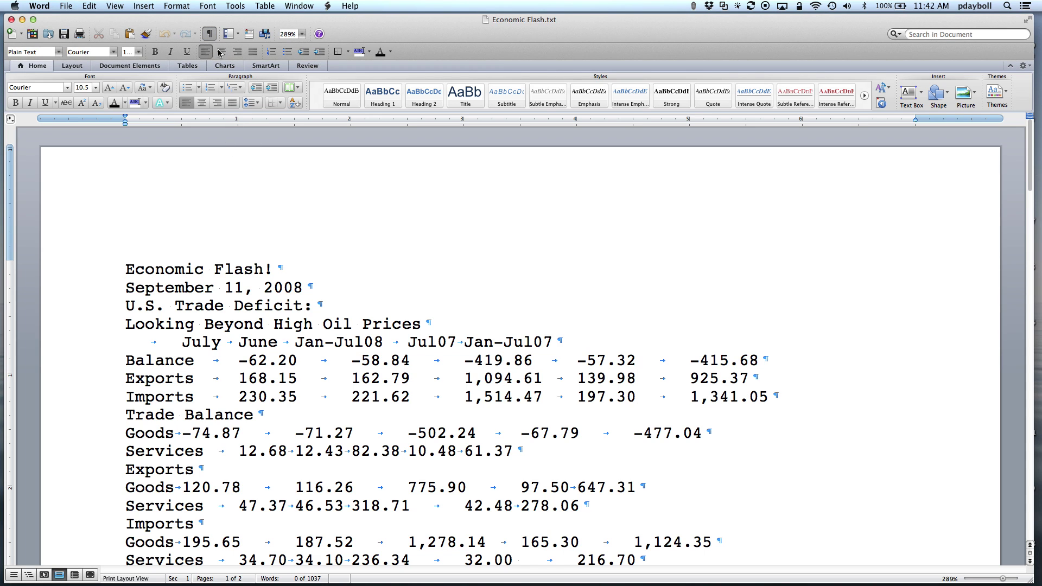
left_click(279, 268)
left_click_drag(231, 360, 207, 360)
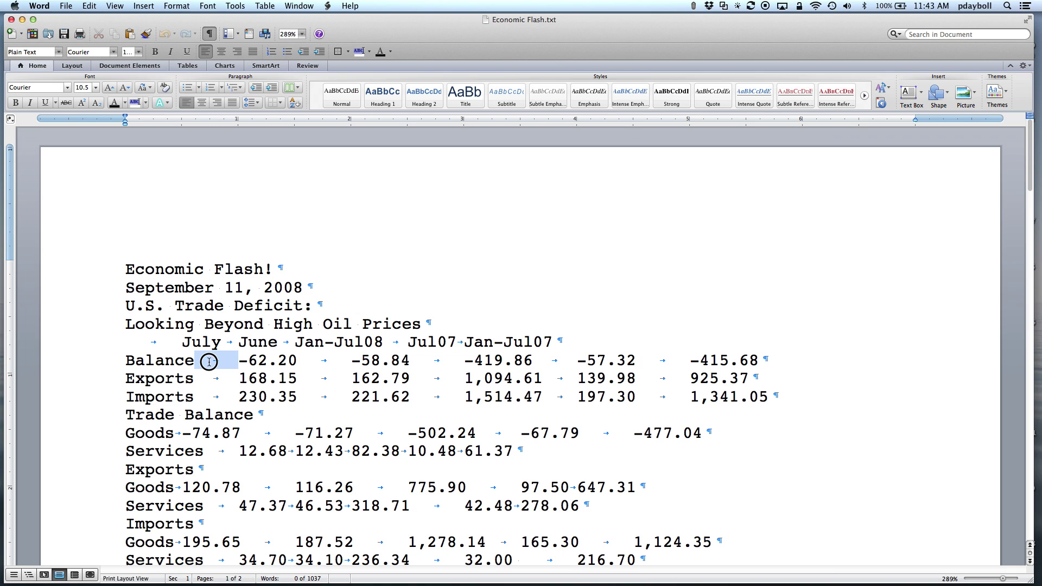
double_click(204, 322)
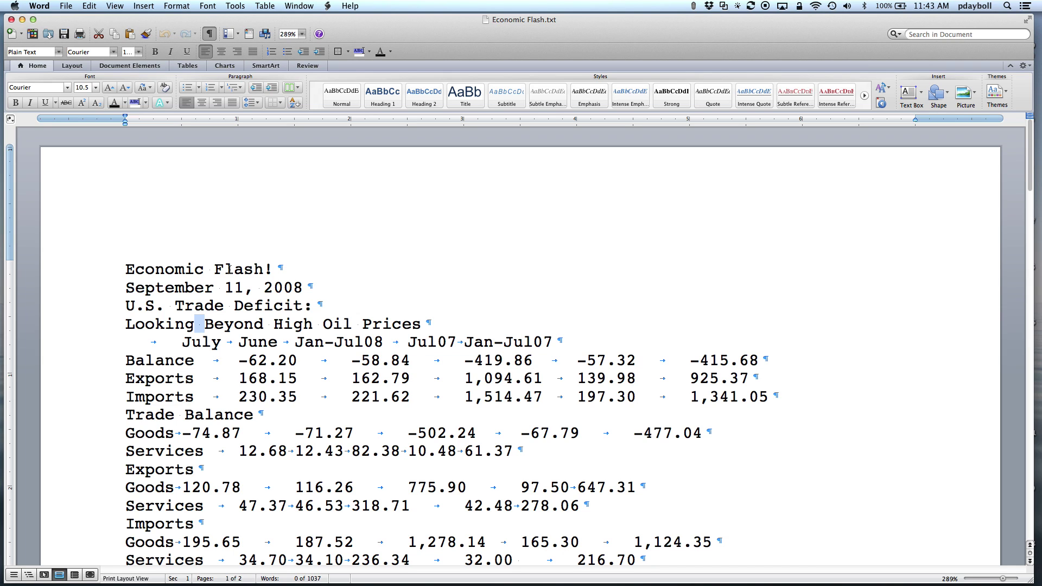
Step: Change the font of the entire document to Times
left_click_drag(174, 269, 181, 271)
left_click(184, 271)
key("super+a")
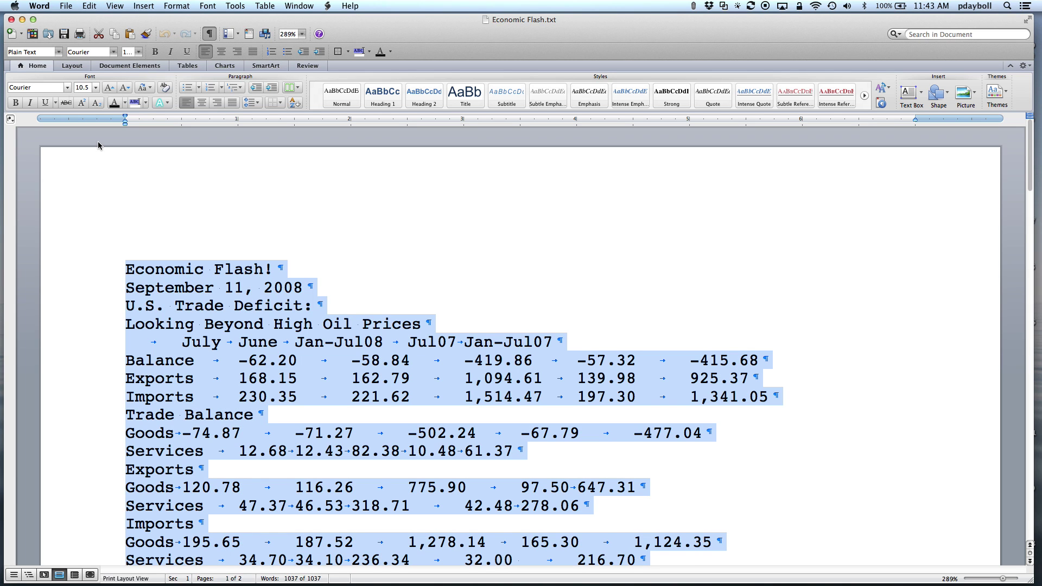
left_click(77, 52)
type("Times")
key("Return")
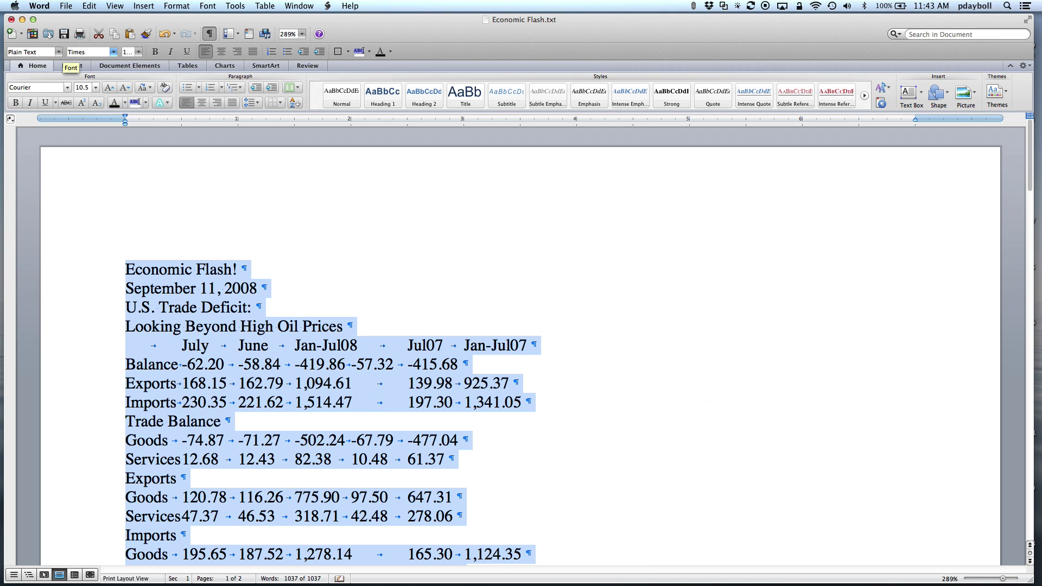
left_click(161, 145)
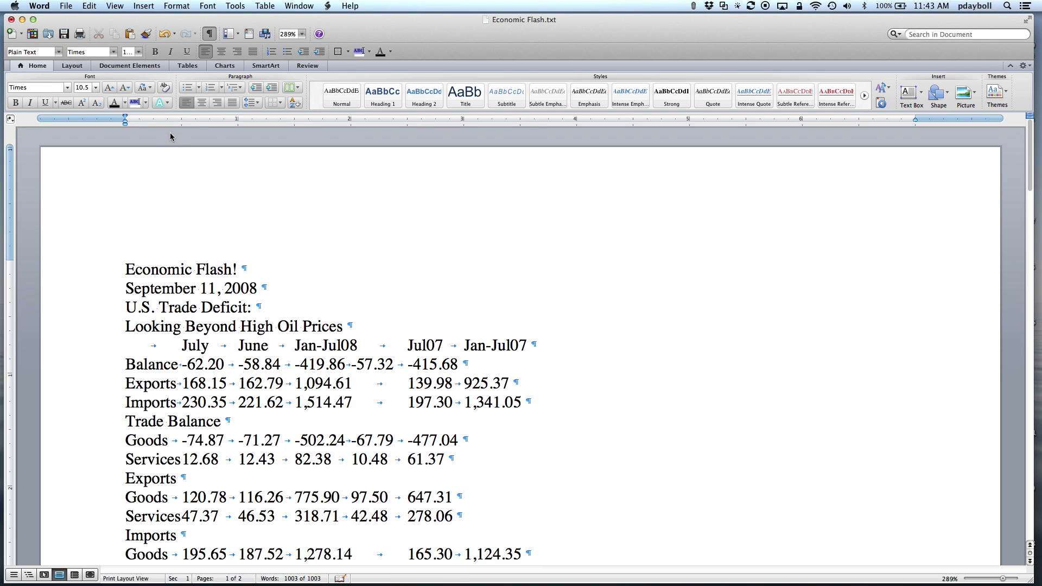
Step: Set the document's top and bottom margins to .5"
left_click(178, 6)
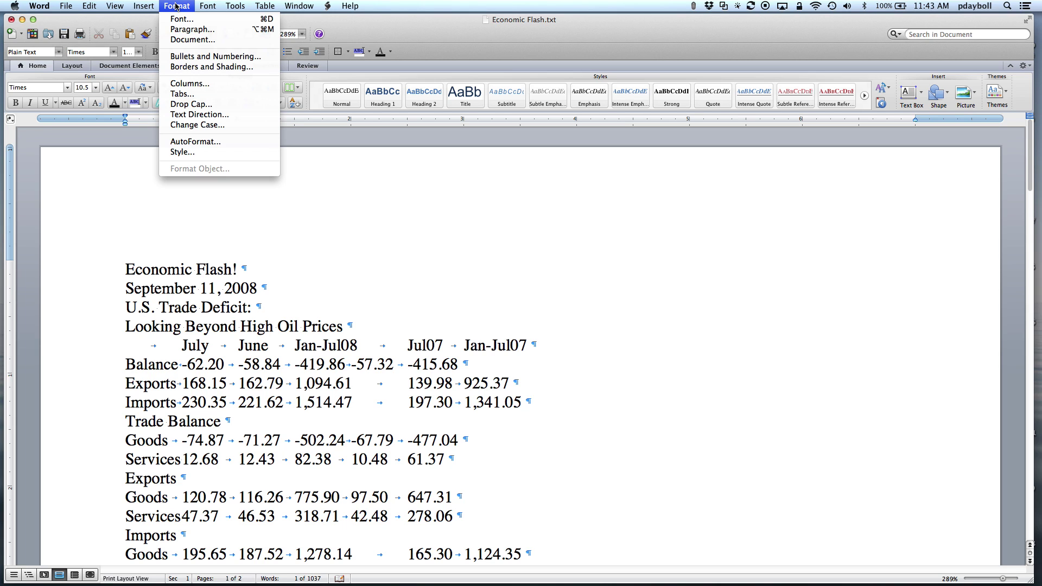
left_click(191, 40)
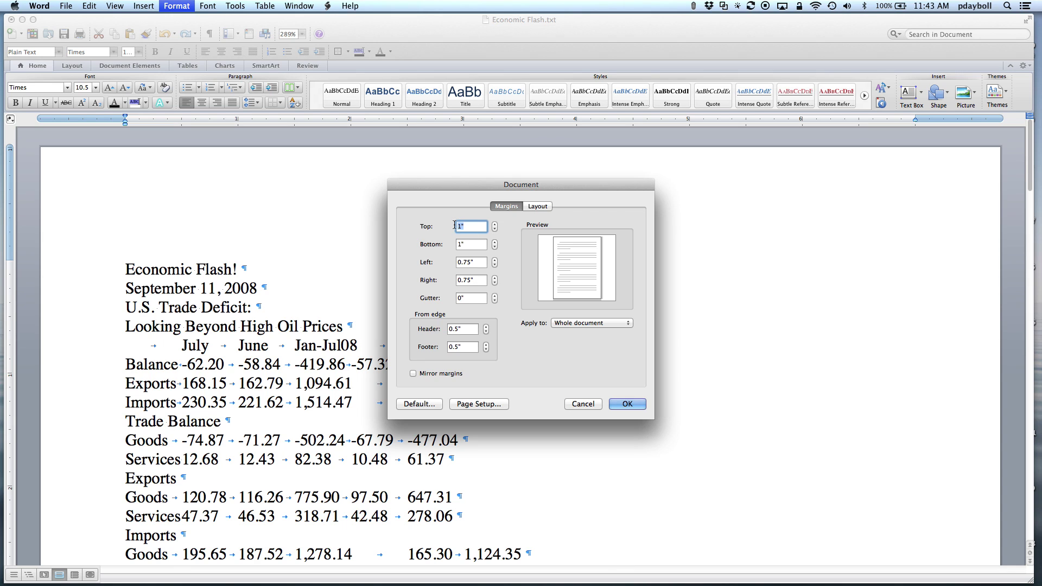
key("BackSpace")
type("5")
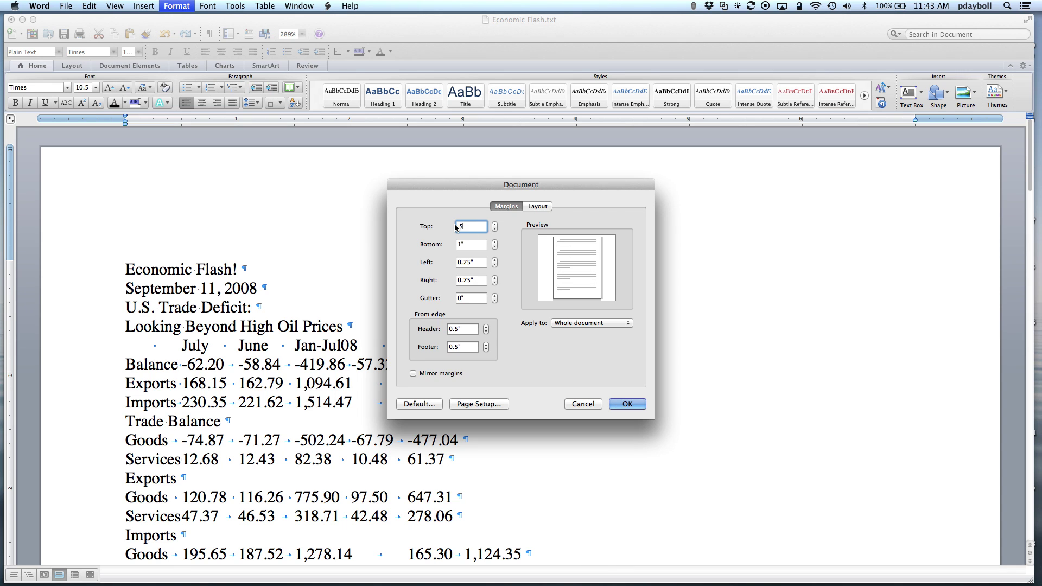
key("BackSpace")
type(".5")
key("Tab")
type(".5")
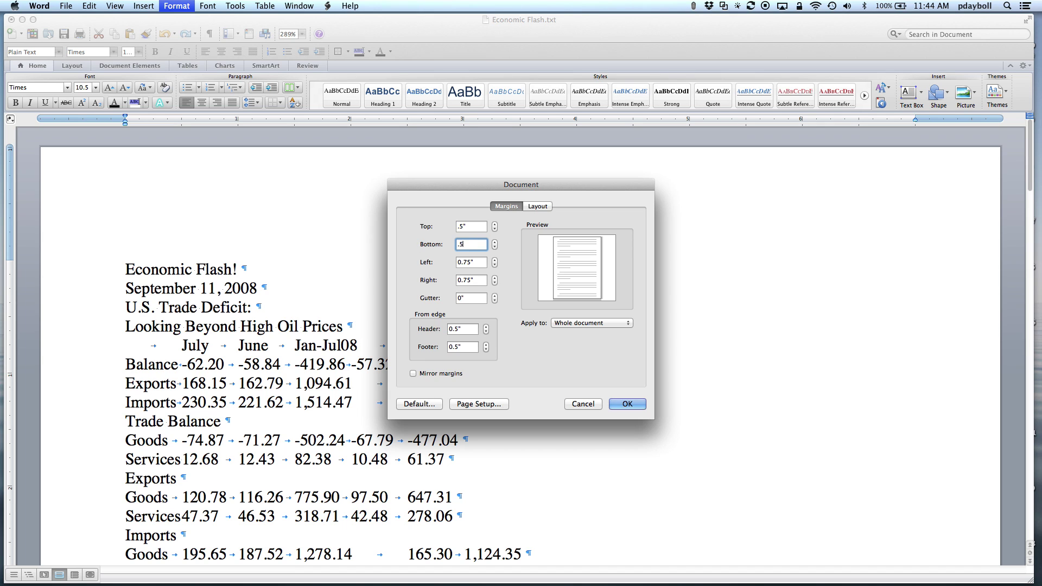
Step: Set the left and right margins to 1" and apply the margin settings to the whole document
left_click(449, 262)
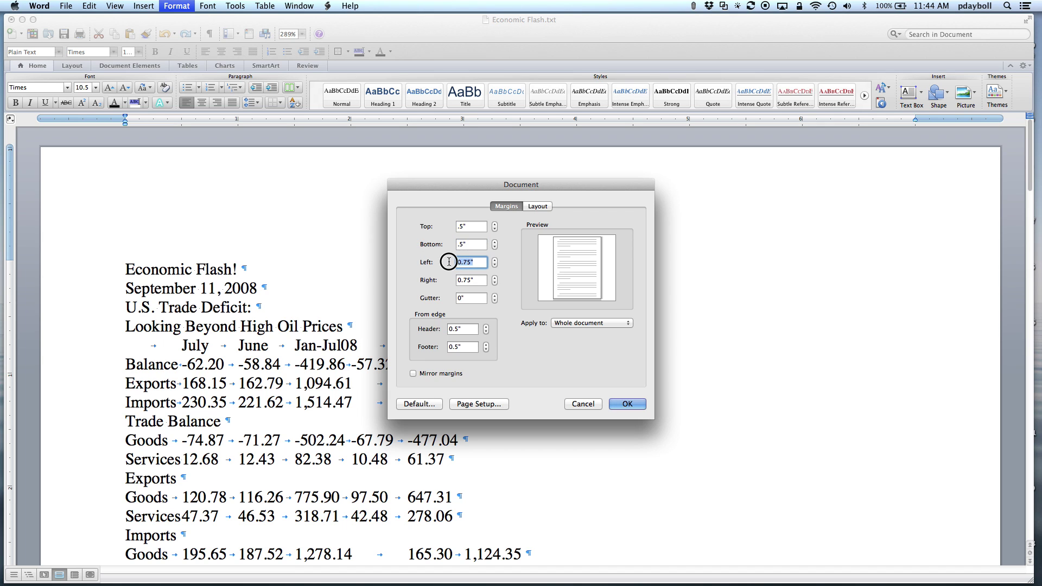
type("1")
key("Tab")
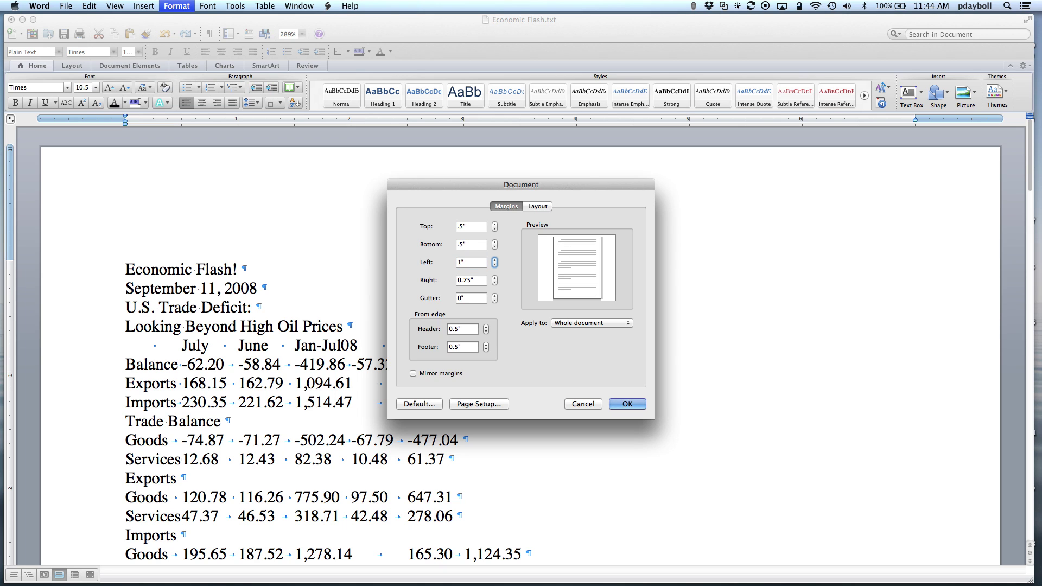
key("Tab")
key("Tab")
key("Tab")
key("Tab")
key("Tab")
key("Tab")
key("Tab")
key("Tab")
key("Tab")
key("Tab")
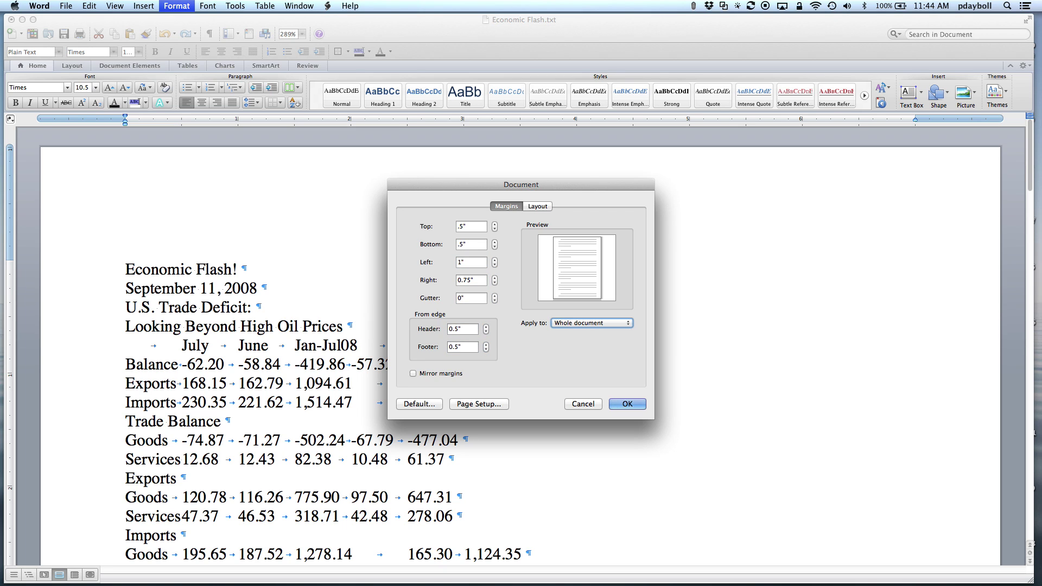
key("Tab")
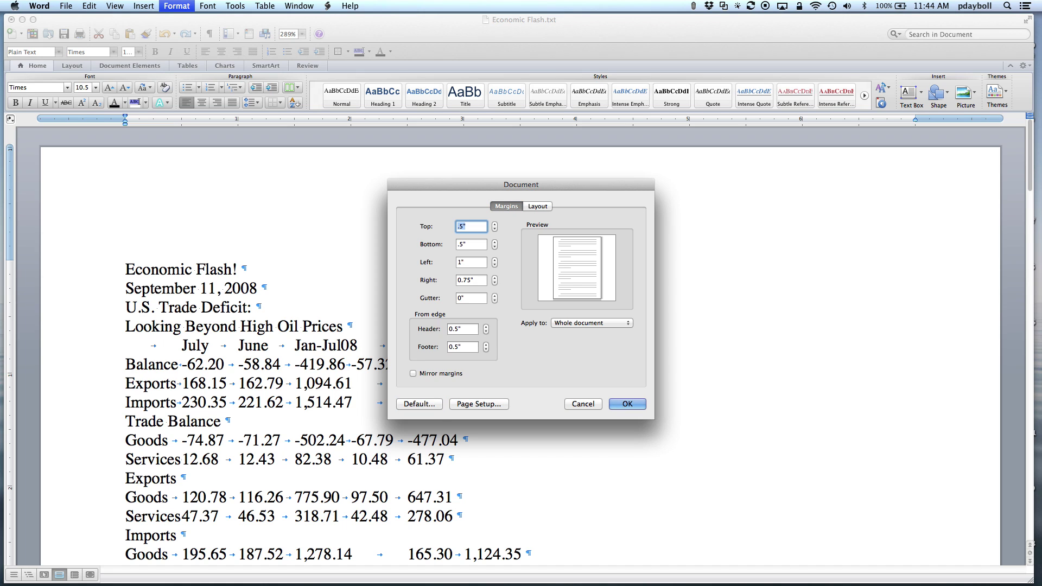
key("Tab")
key("Tab")
key("Tab")
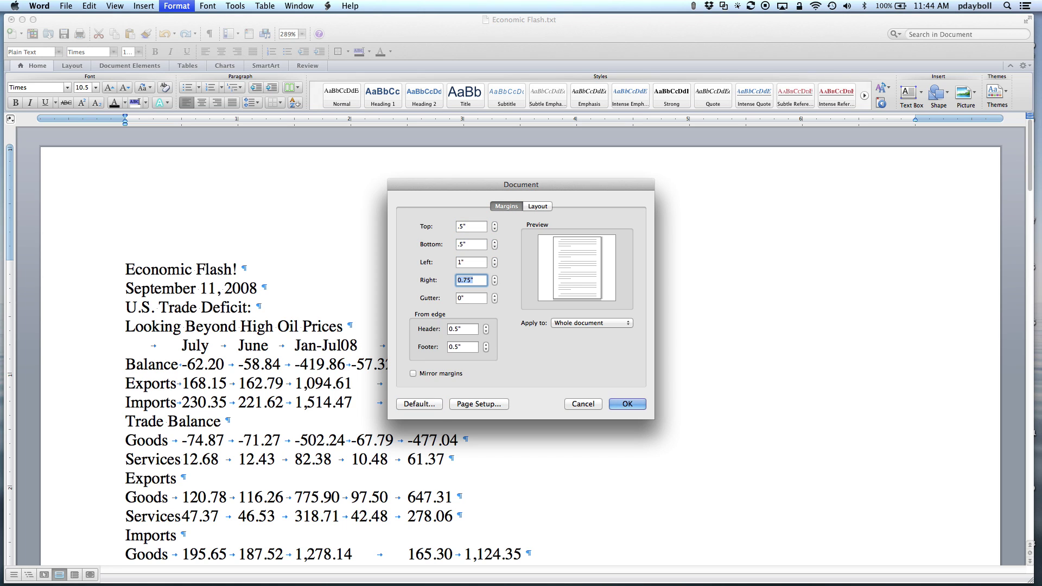
type("1")
left_click(627, 404)
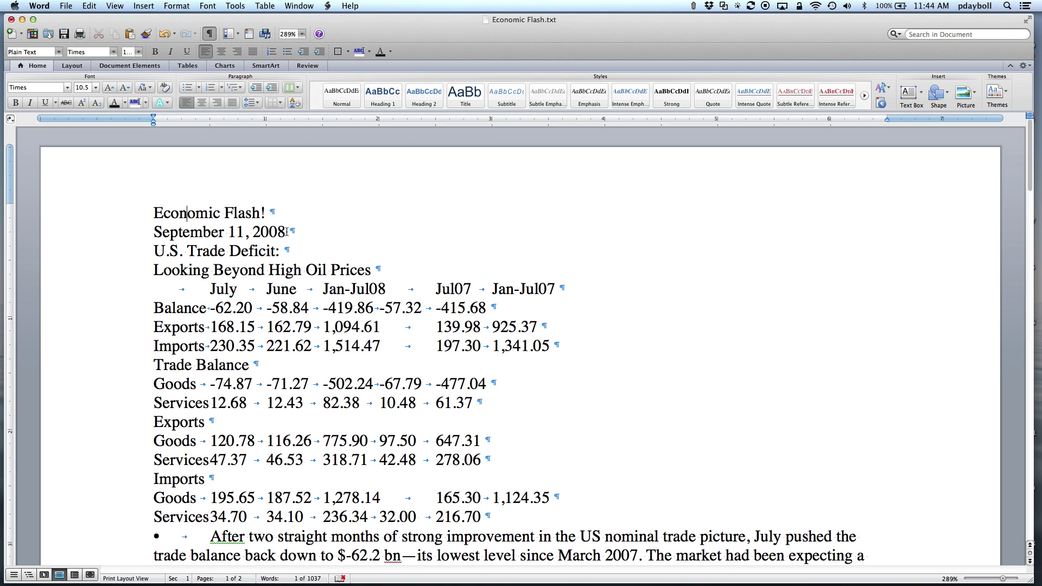
Step: Format the "Economic Flash!" and "September 11, 2008" lines in bold Helvetica
left_click_drag(287, 232, 169, 214)
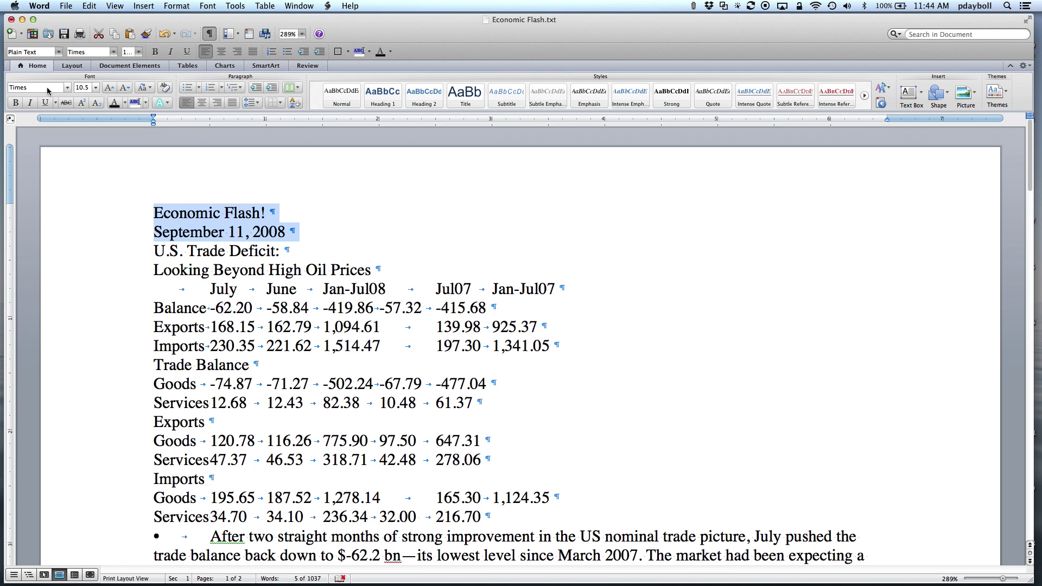
left_click(47, 90)
type("Helvetica")
key("Return")
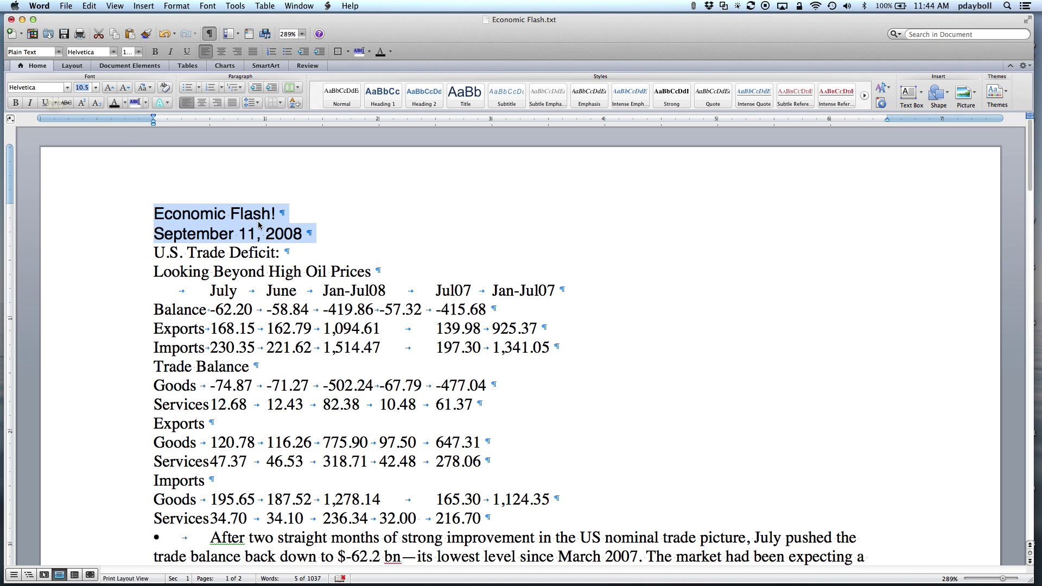
left_click(298, 233)
left_click_drag(307, 233, 206, 216)
left_click(16, 103)
Step: Set the font size of the "Economic Flash!" title to 24
left_click_drag(287, 214, 156, 213)
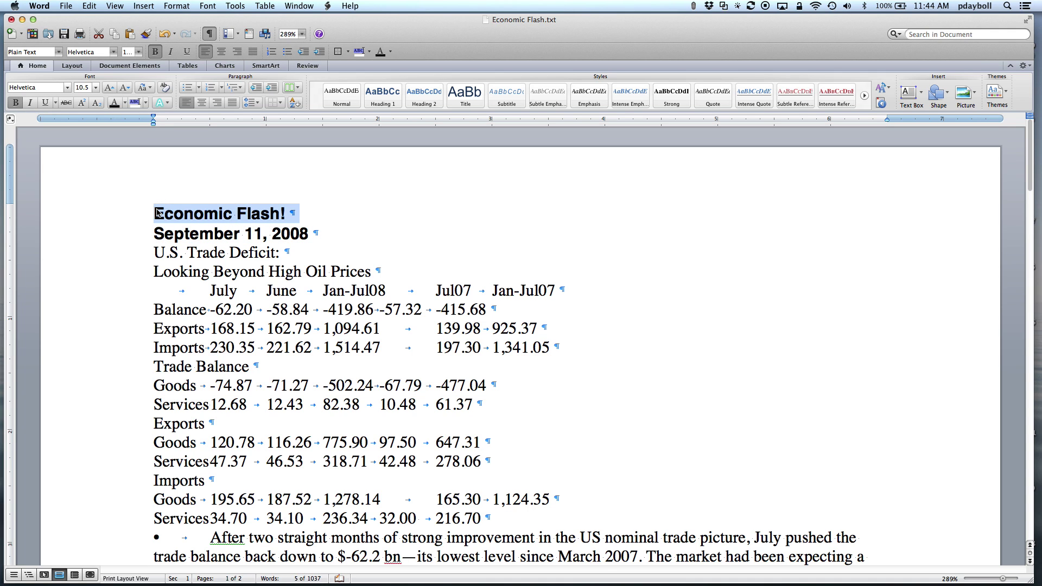
left_click(81, 88)
type("24")
key("Return")
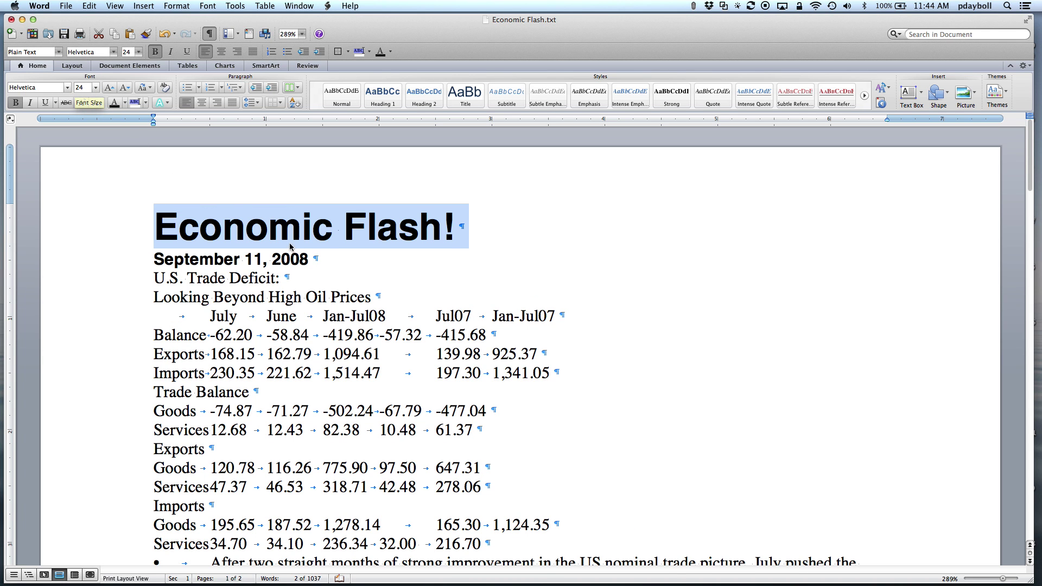
Step: Set the font size of the "September 11, 2008" date line to 12
triple_click(206, 259)
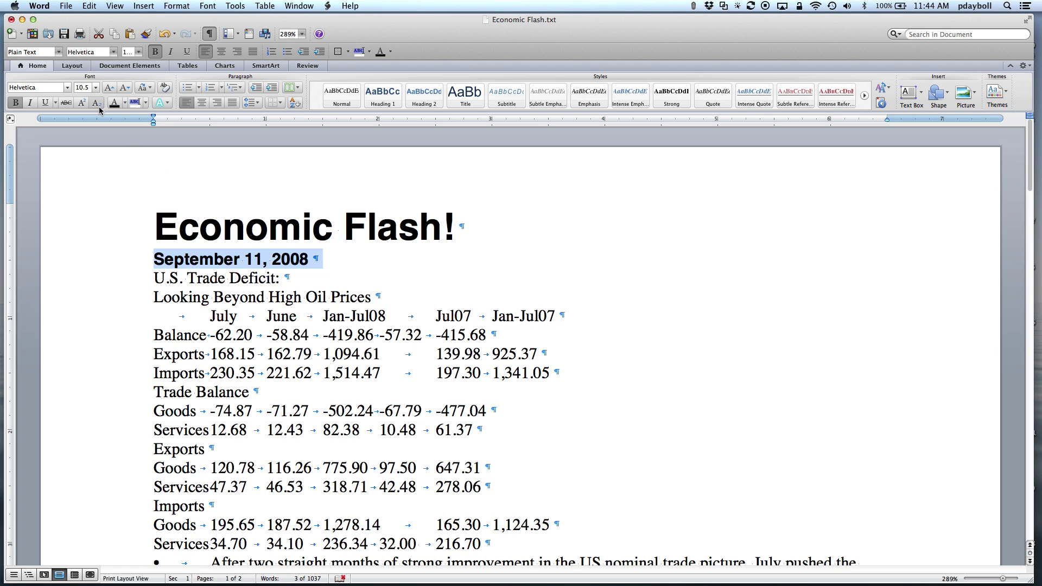
double_click(90, 88)
type("12")
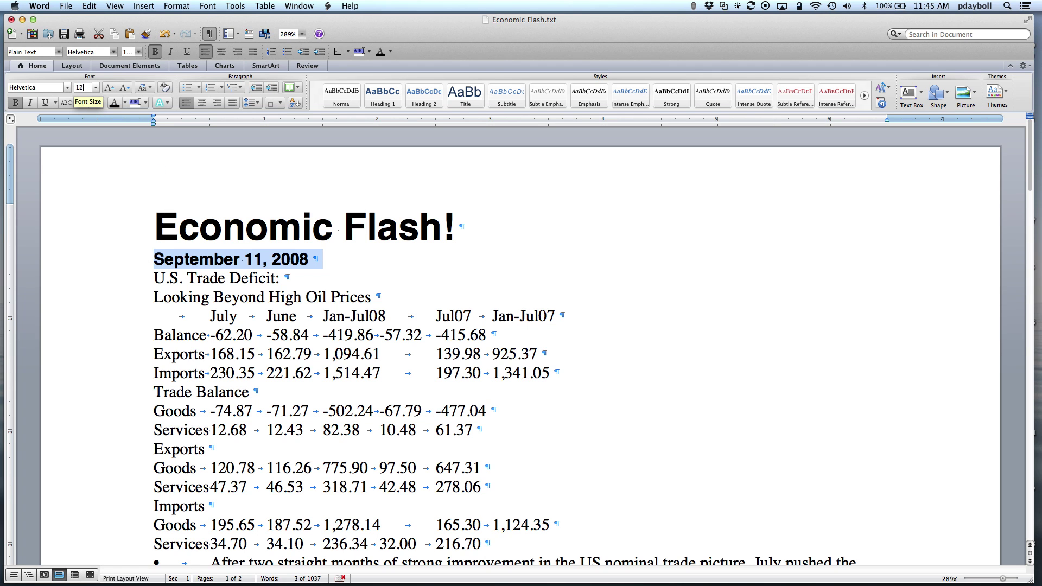
key("Return")
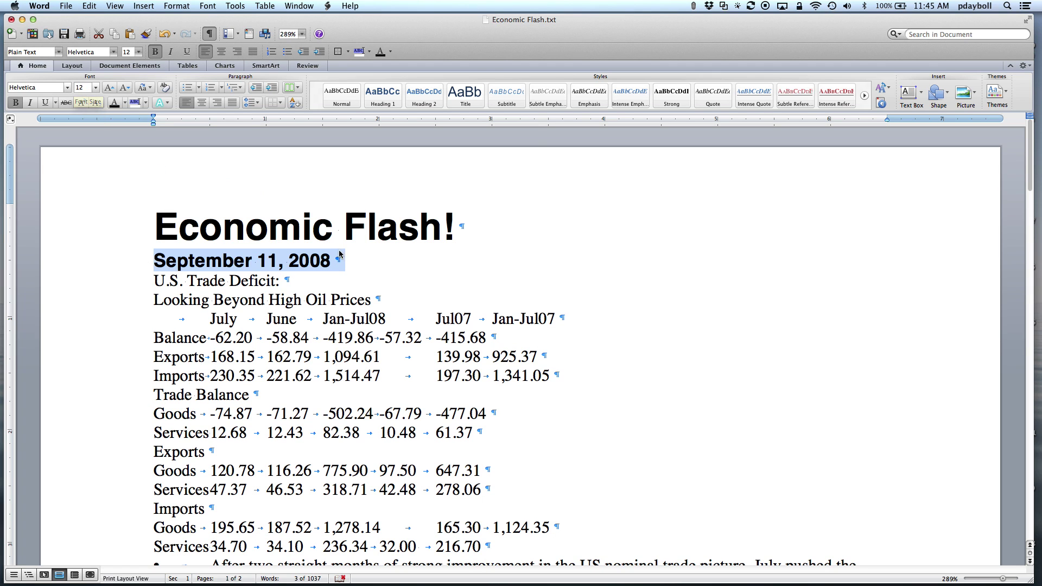
Step: Align the "Economic Flash!" title and the date line to the right margin
left_click_drag(335, 259, 211, 228)
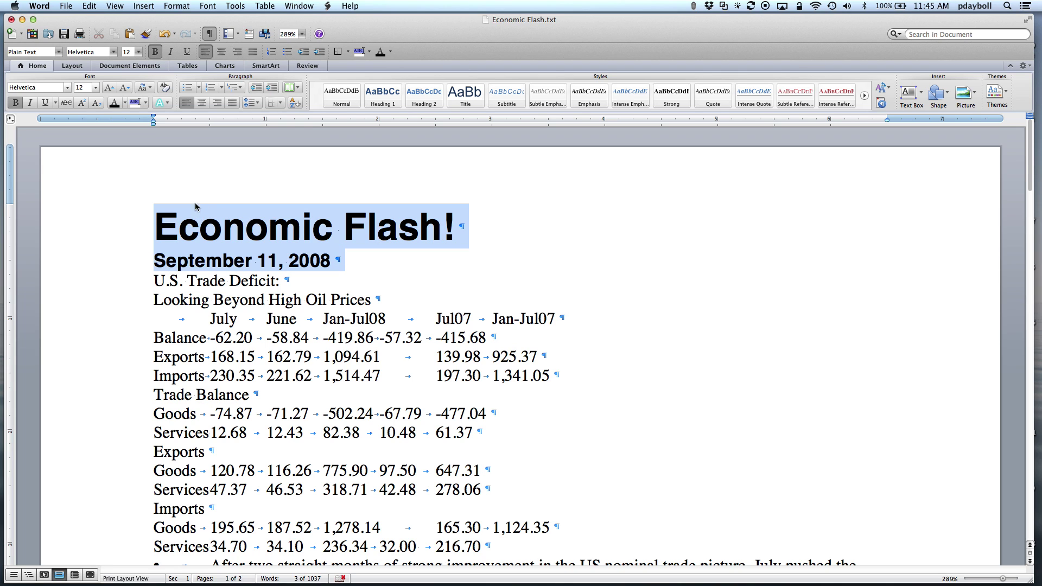
left_click(216, 103)
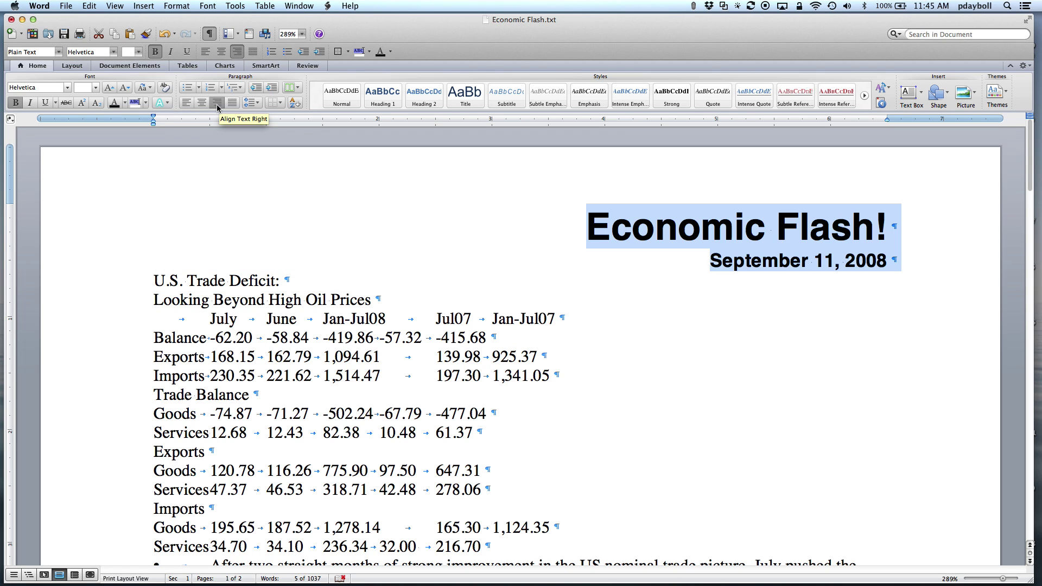
left_click(731, 264)
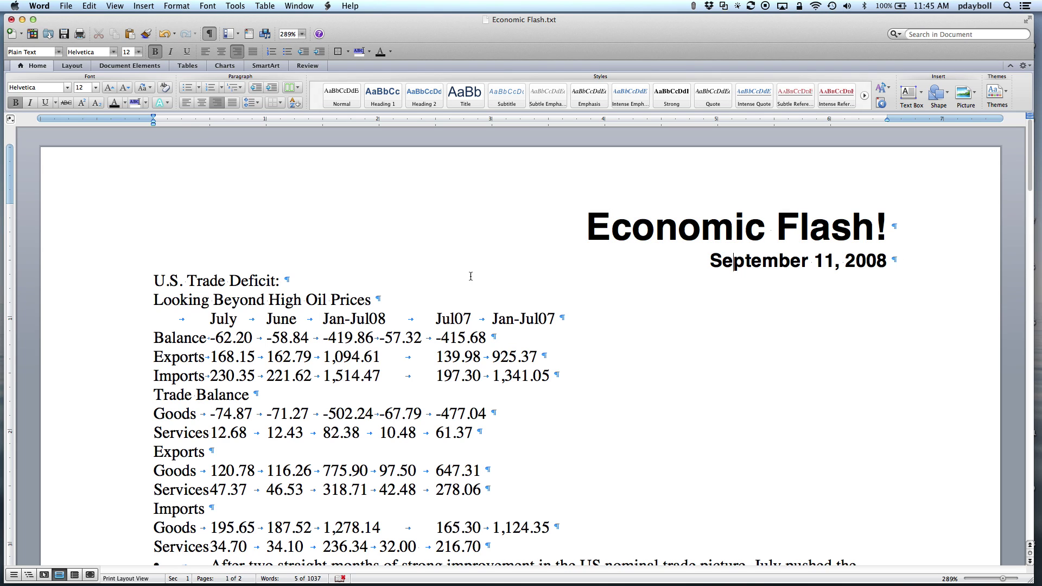
Step: Set the paragraph spacing after the "September 11, 2008" line to 24 pt
left_click_drag(723, 264, 764, 262)
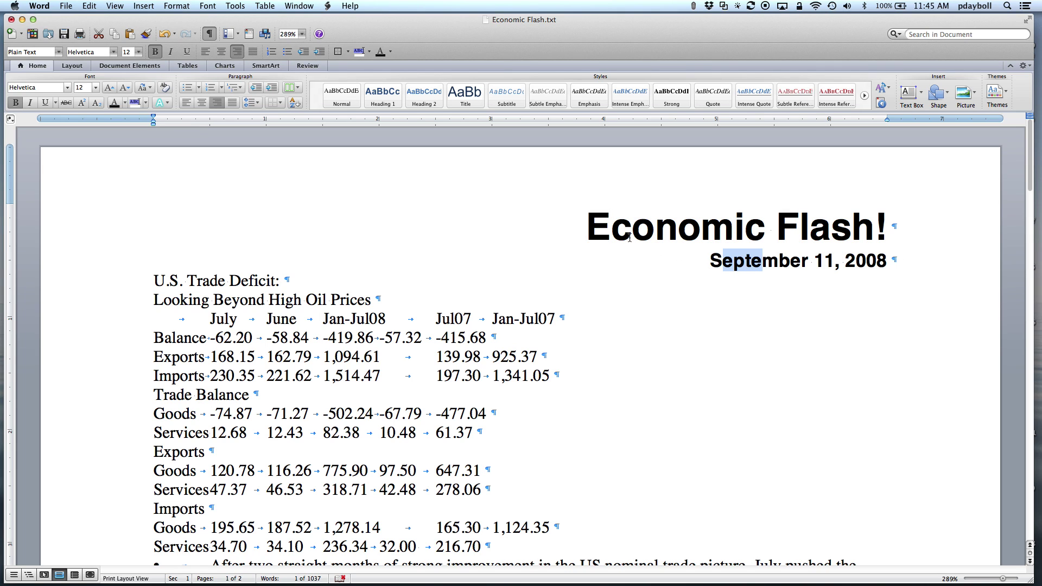
left_click(177, 6)
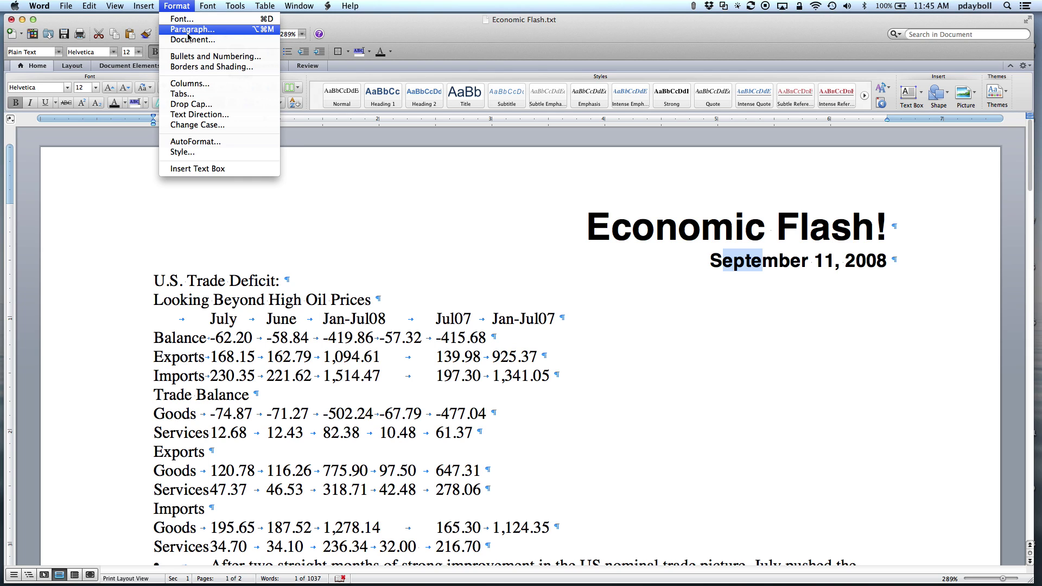
left_click(188, 30)
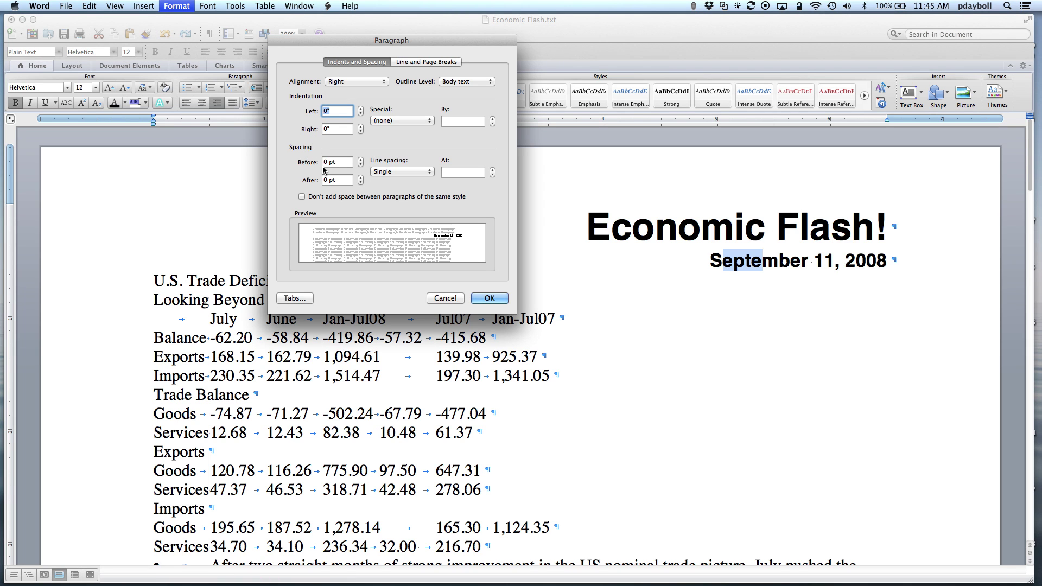
double_click(329, 180)
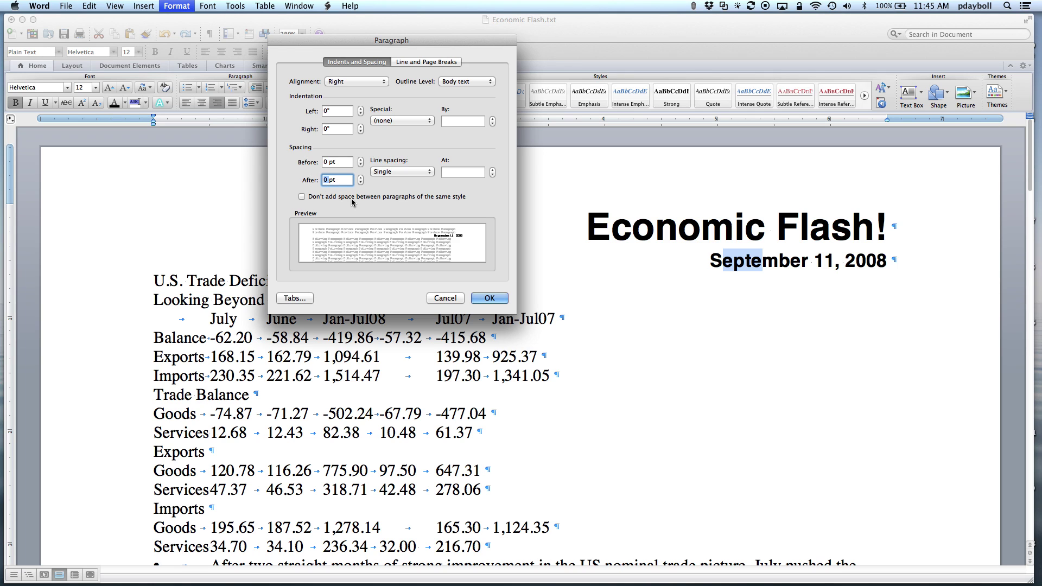
type("24")
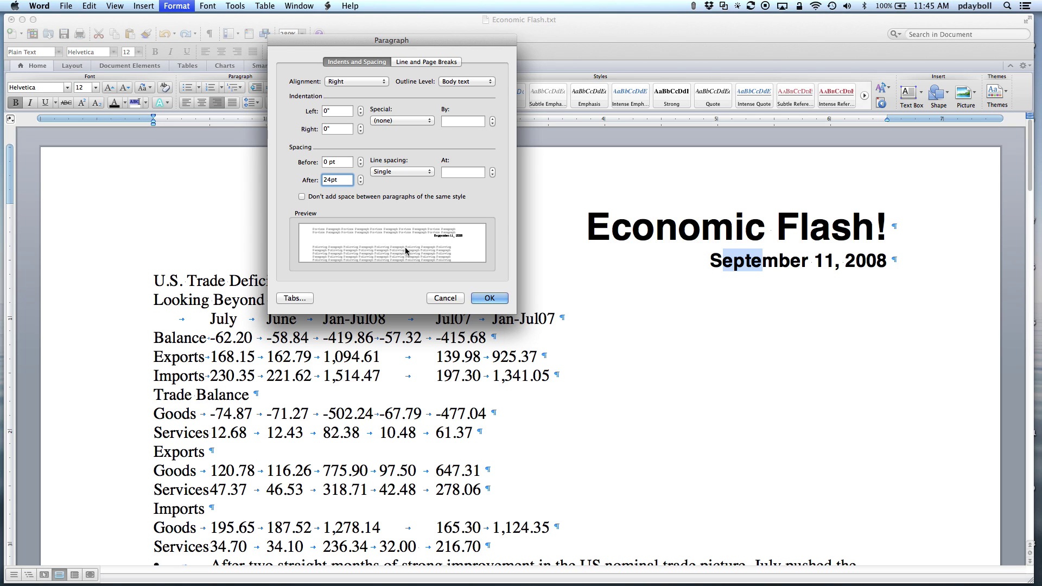
left_click(490, 299)
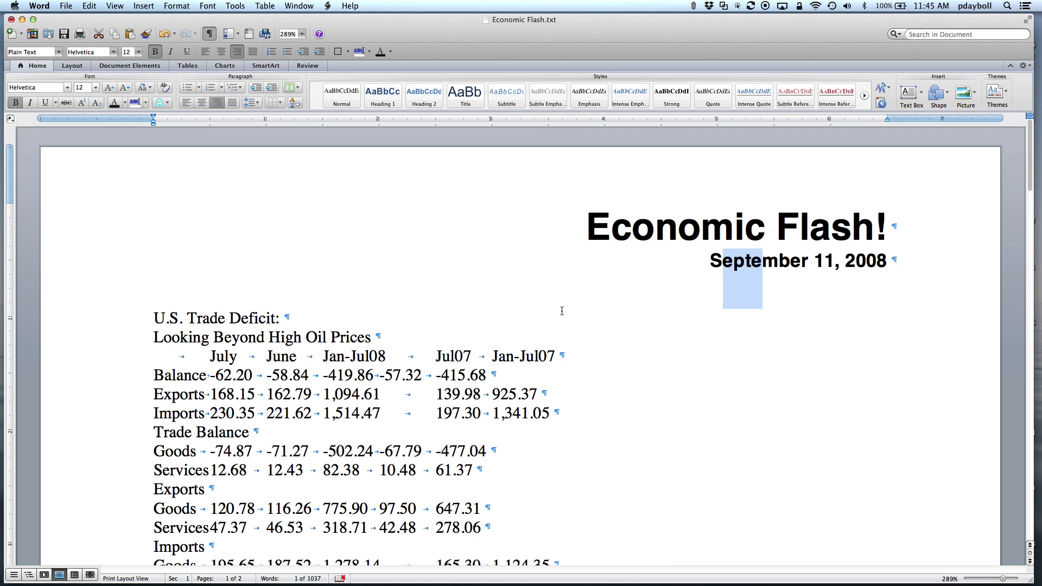
Step: Draw a horizontal line shape about 6.5 inches long between the "September 11, 2008" line and "U.S. Trade Deficit:"
left_click(936, 94)
mouse_move(931, 114)
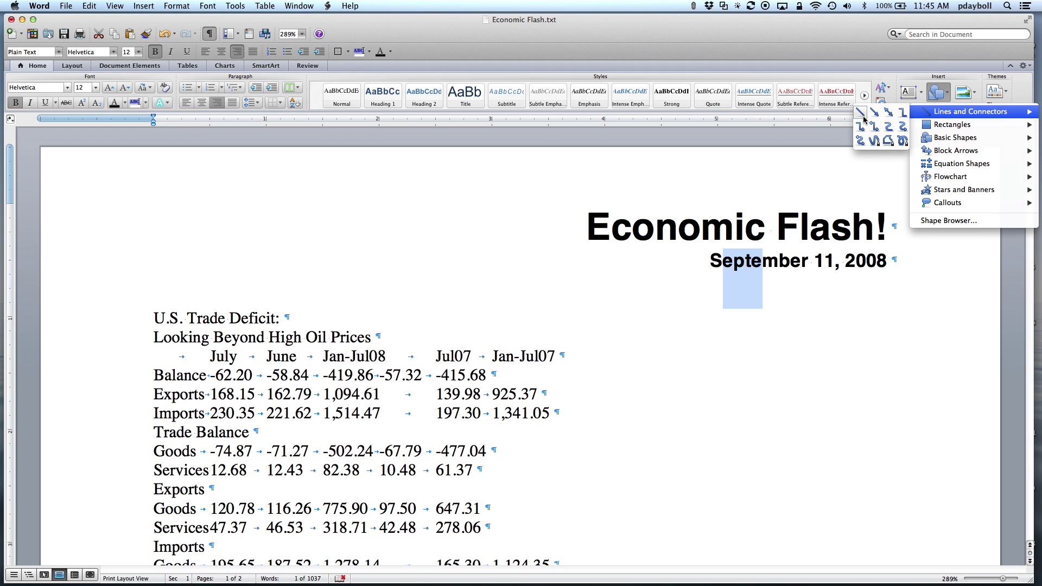
left_click(861, 113)
left_click(938, 97)
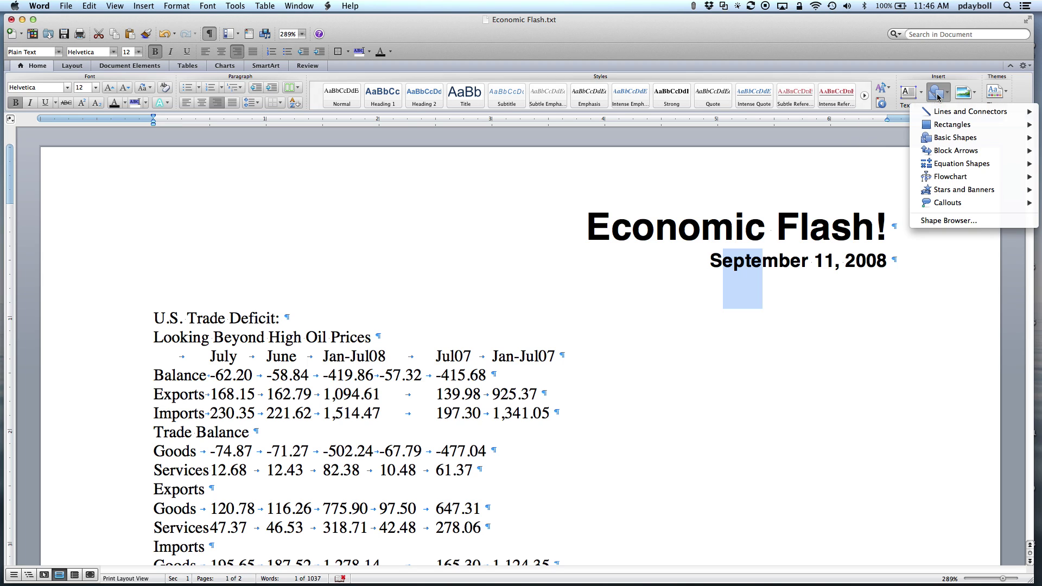
mouse_move(931, 111)
left_click(863, 114)
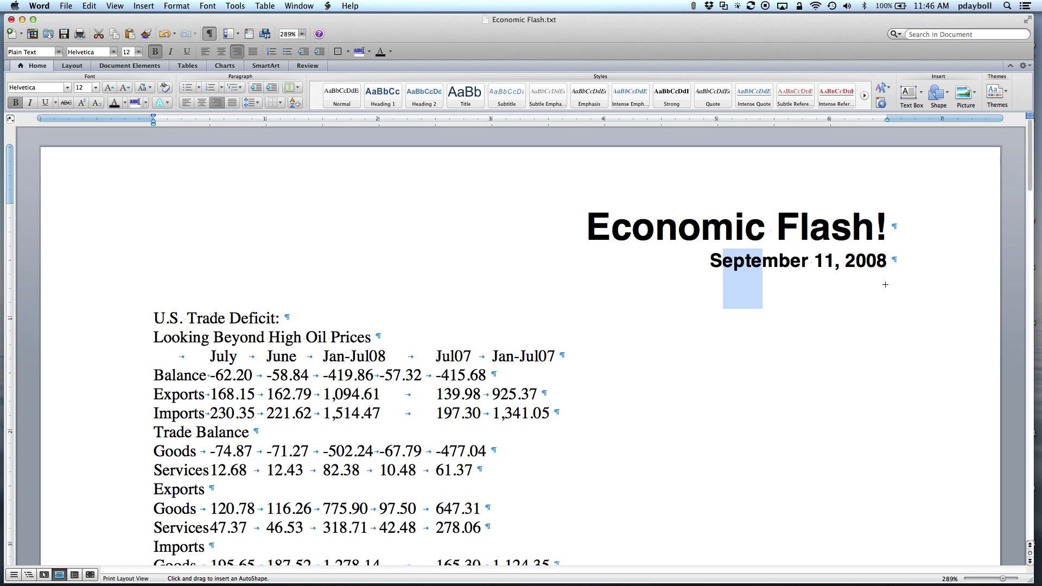
mouse_move(885, 284)
left_mouse_down()
mouse_move(213, 273)
mouse_move(150, 291)
mouse_move(154, 279)
mouse_move(147, 292)
left_mouse_up()
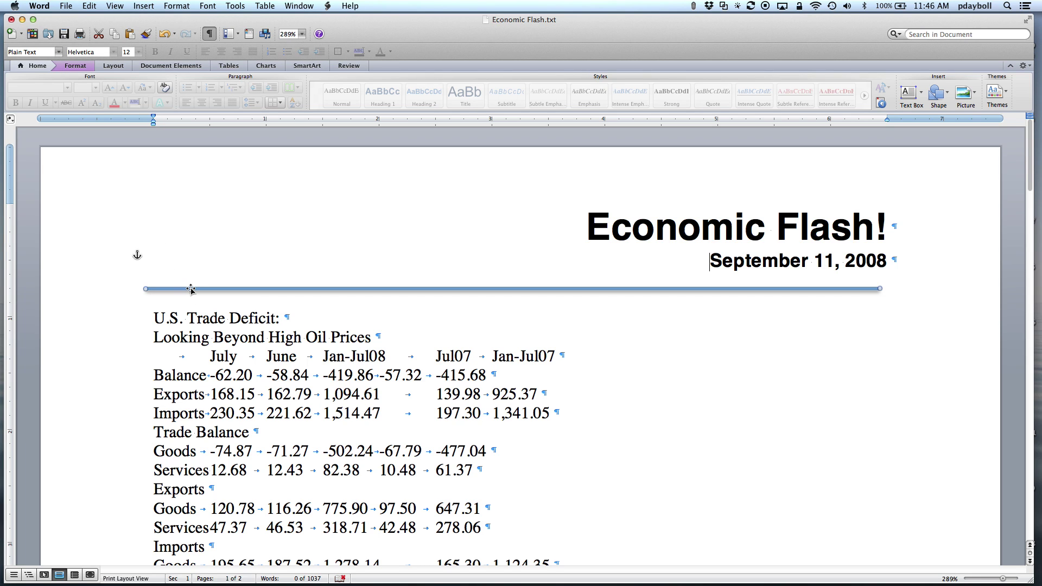
Step: Nudge the line shape slightly to the right to line it up with the text margins, and undo its rotation
key("Right")
key("Left")
key("Right")
key("alt+Left")
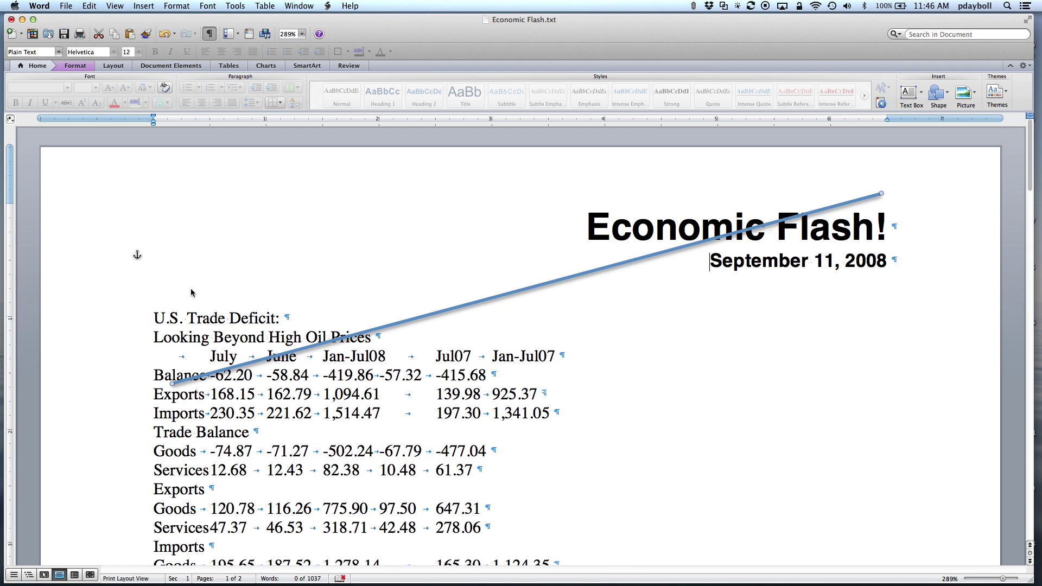
key("super+z")
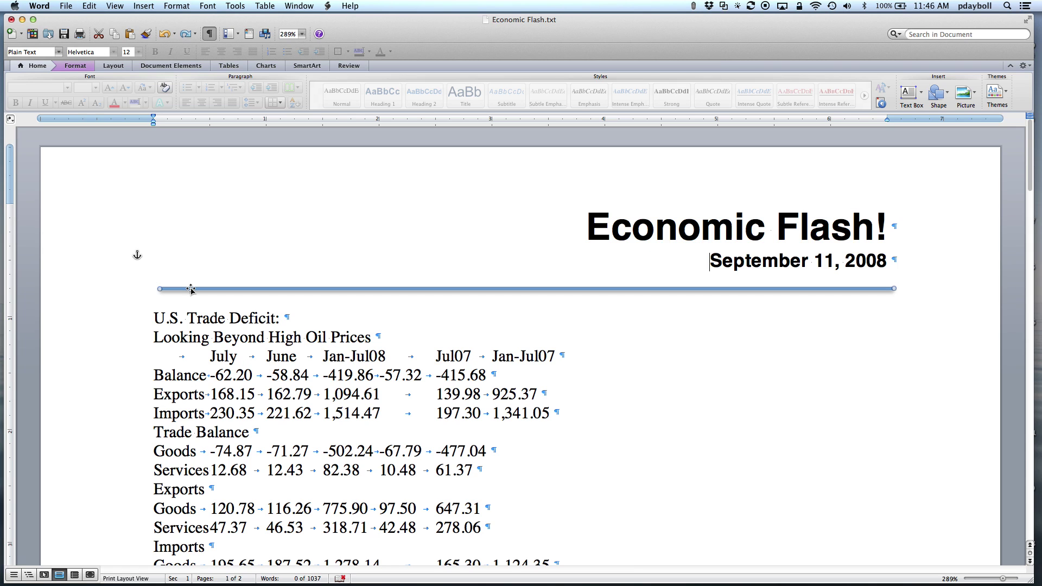
left_click_drag(191, 289, 185, 289)
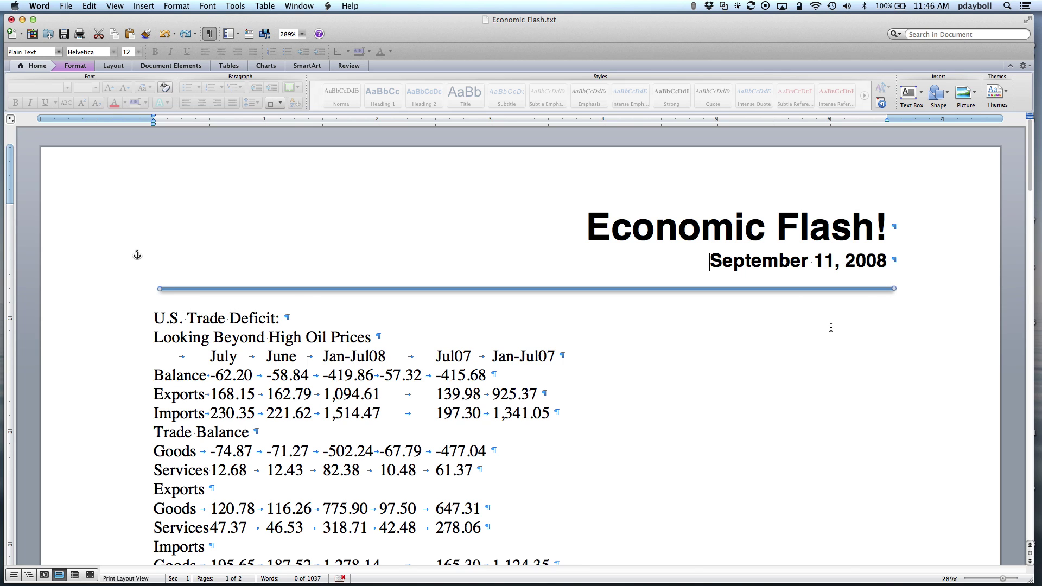
Step: Make the "U.S. Trade Deficit:" and "Looking Beyond High Oil Prices" lines bold and centered
scroll(830, 329, "down", 1)
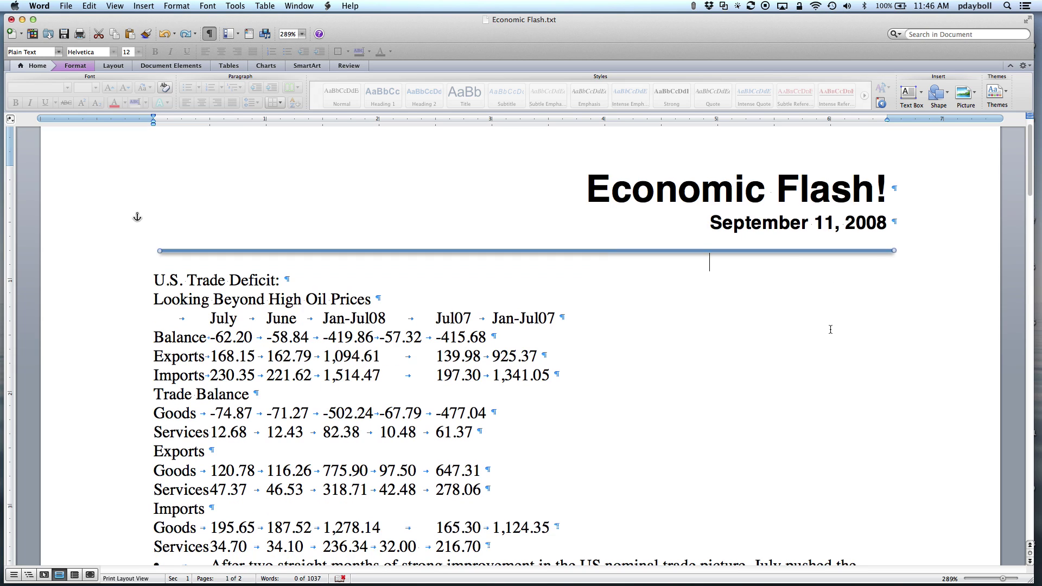
scroll(831, 330, "down", 2)
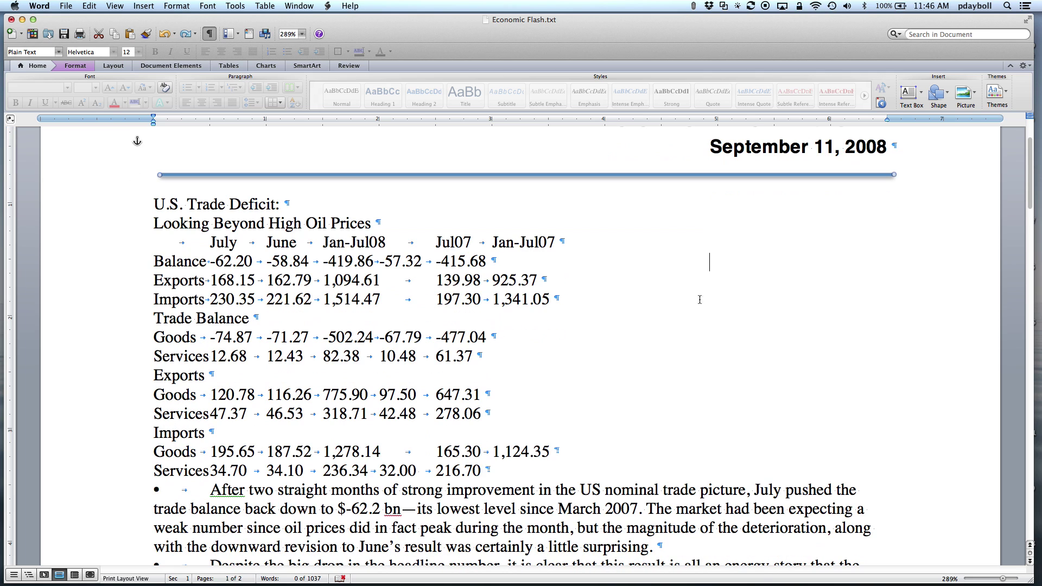
left_click(256, 227)
left_click_drag(378, 222, 157, 207)
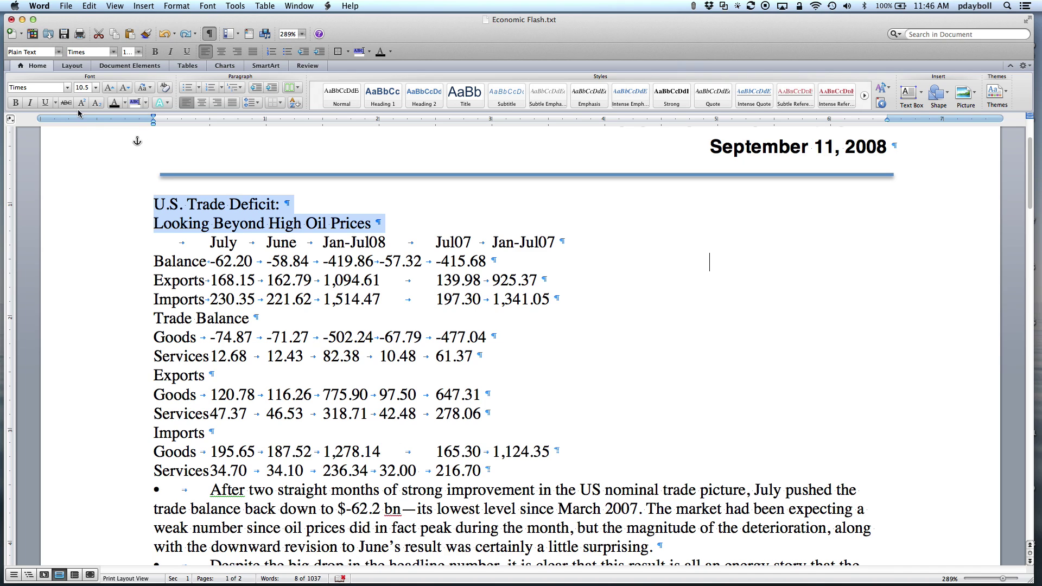
left_click(17, 103)
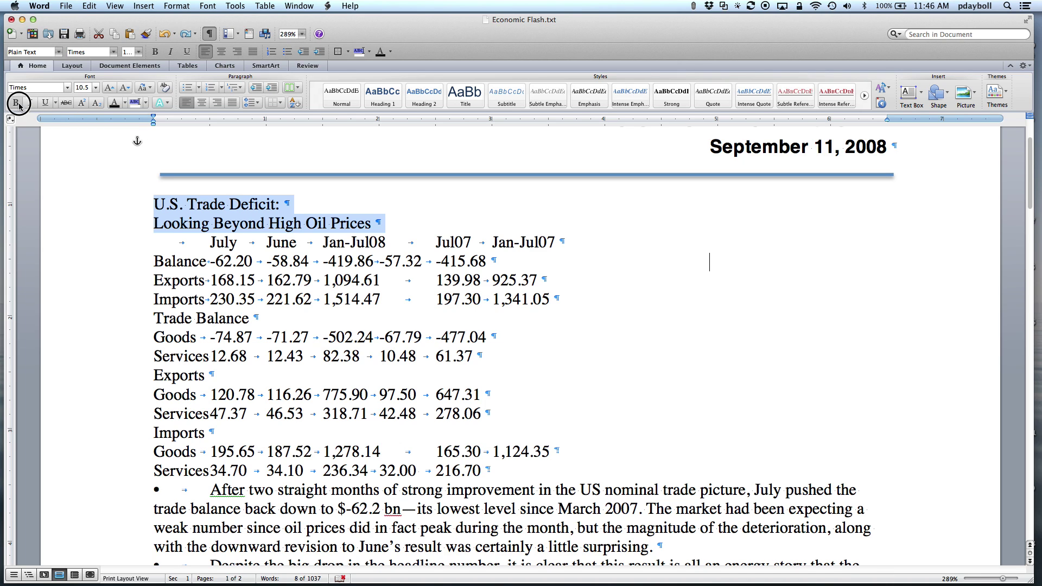
left_click(202, 104)
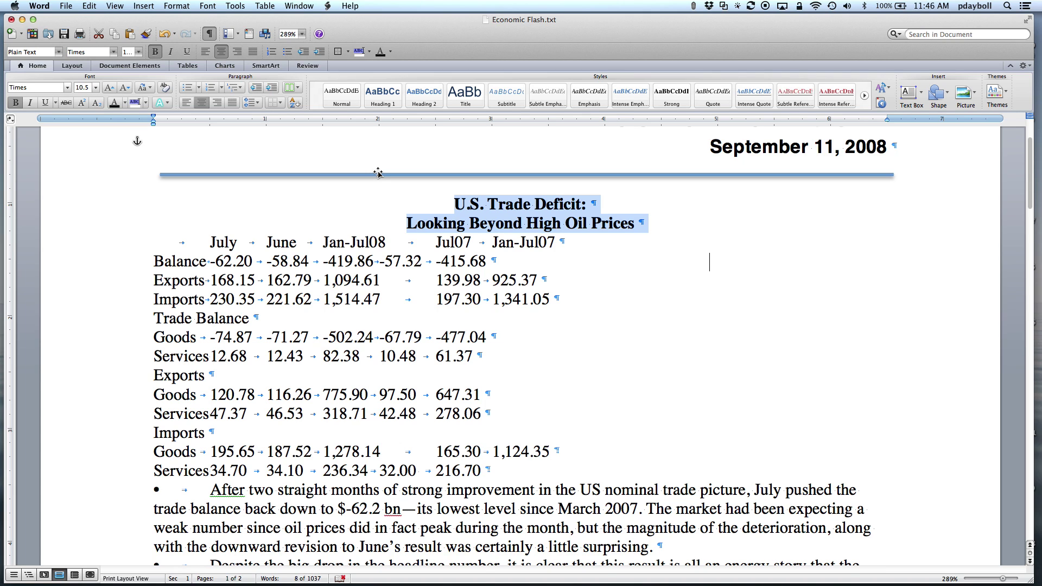
Step: Set the font size of the "U.S. Trade Deficit:" heading to 20
left_click_drag(592, 204, 456, 204)
left_click(85, 88)
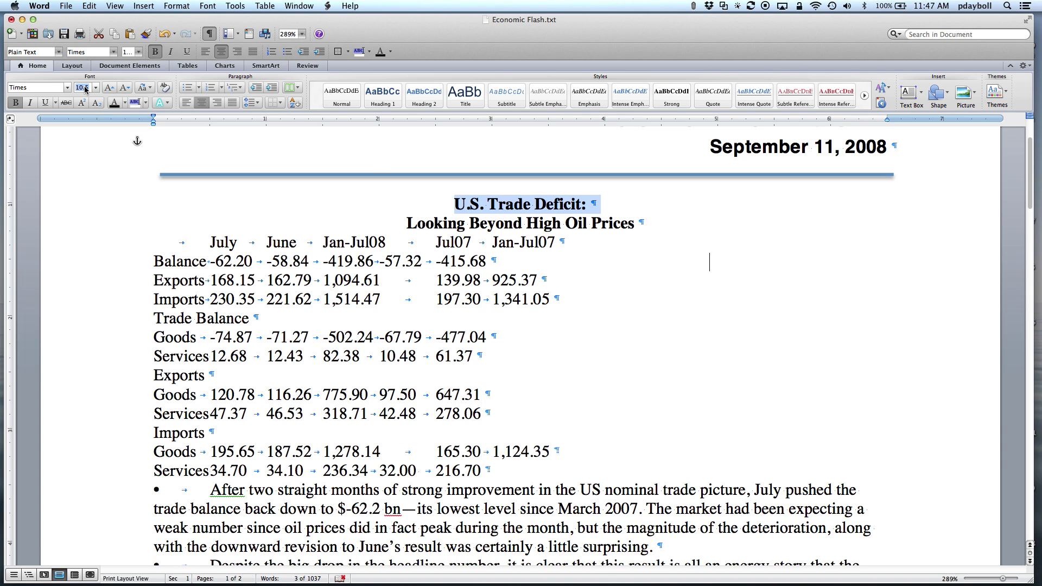
type("20")
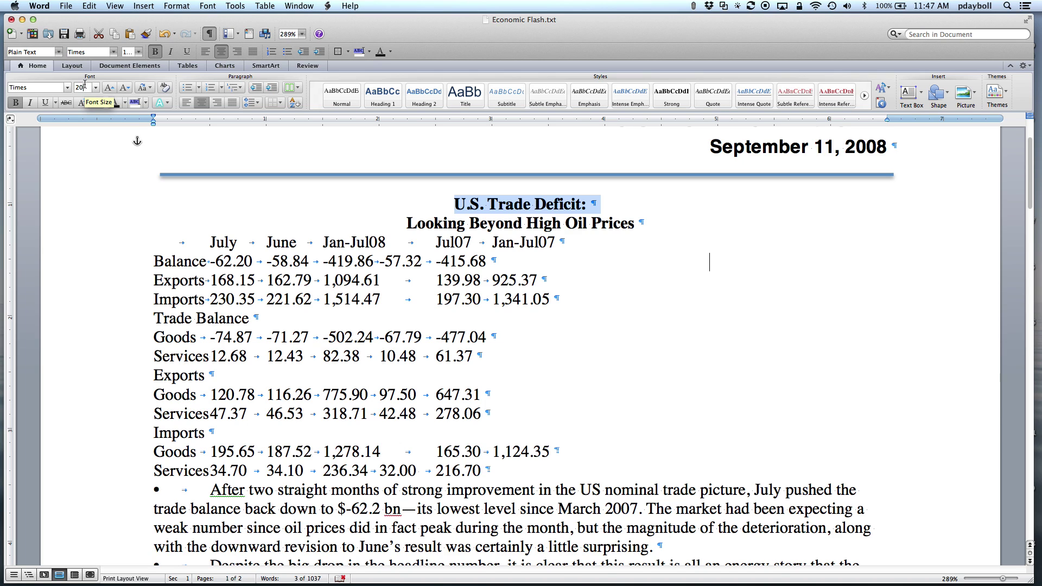
key("Return")
Step: Set the "Looking Beyond High Oil Prices" subheading to font size 18 and italicize it
left_click(562, 233)
double_click(562, 234)
left_click_drag(643, 241, 427, 247)
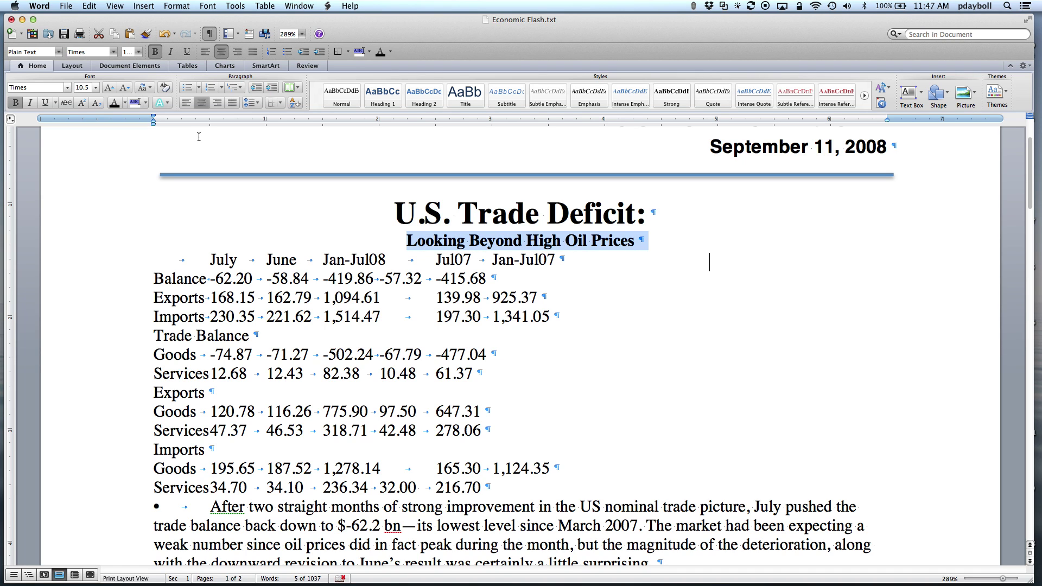
left_click(84, 90)
type("18")
key("Return")
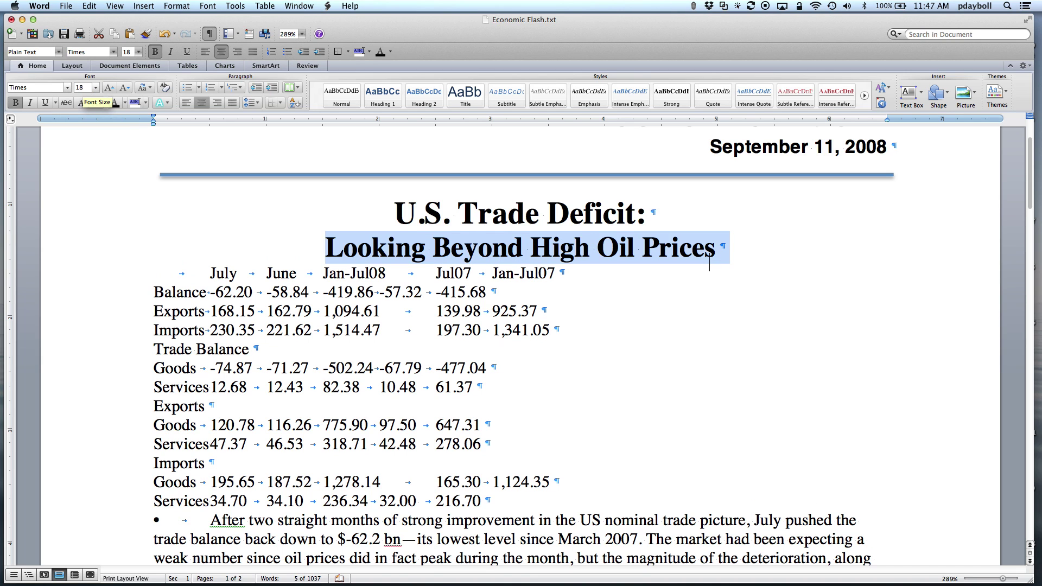
left_click(31, 103)
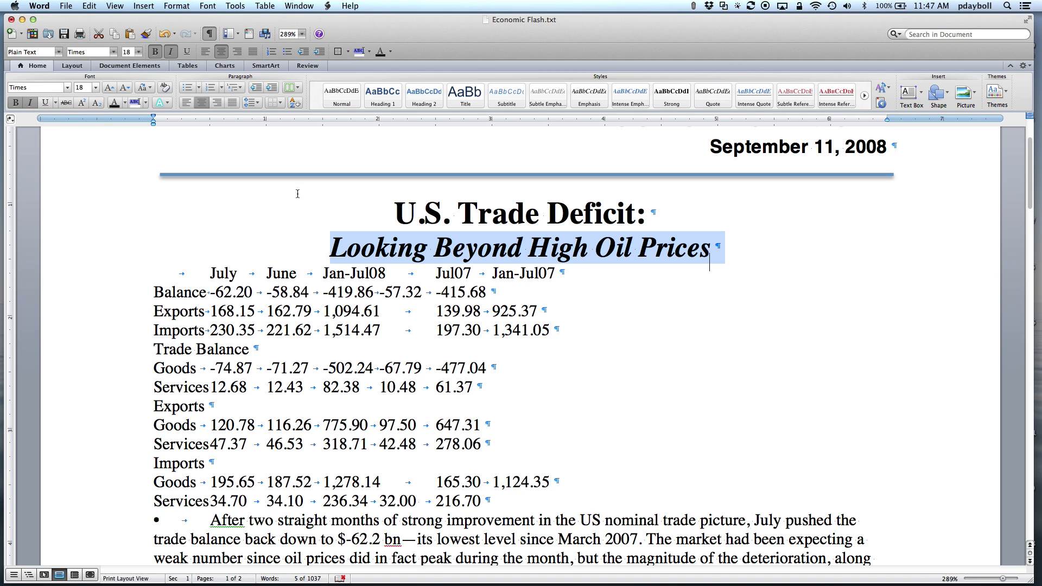
Step: Set the paragraph spacing after the "Looking Beyond High Oil Prices" subheading to 12 pt
left_click(428, 250)
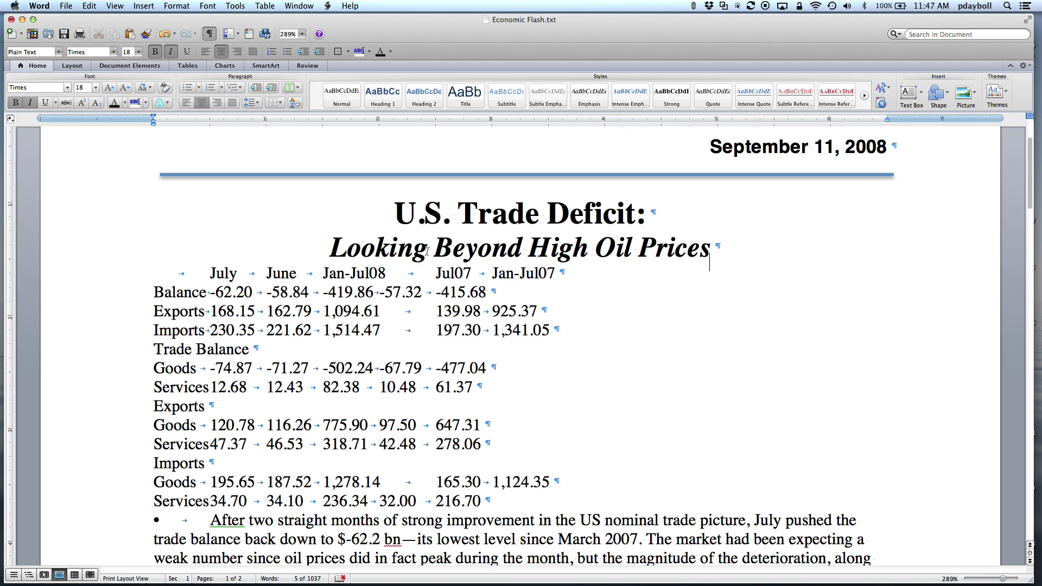
left_click_drag(330, 250, 453, 250)
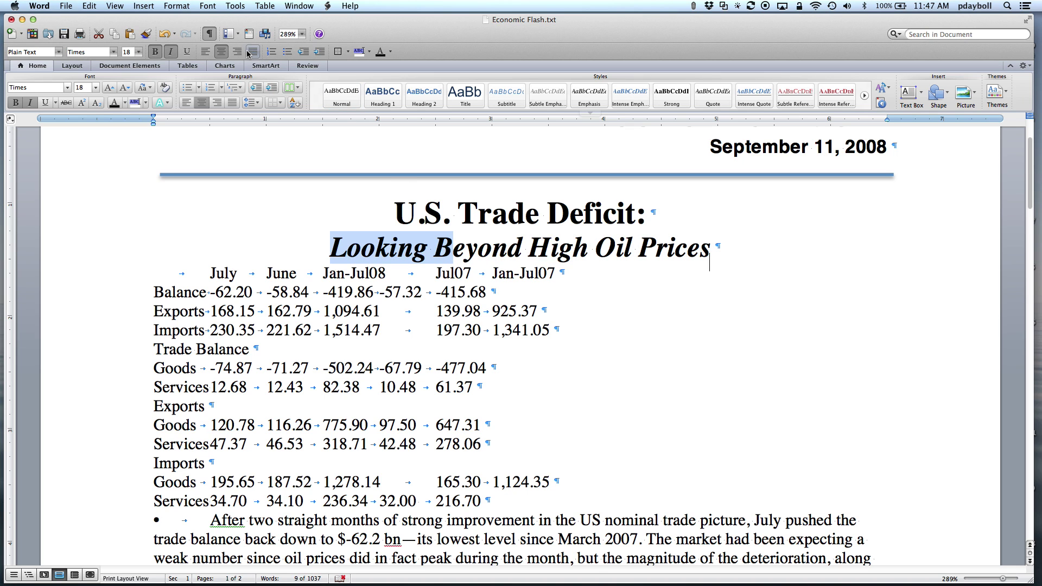
left_click(176, 6)
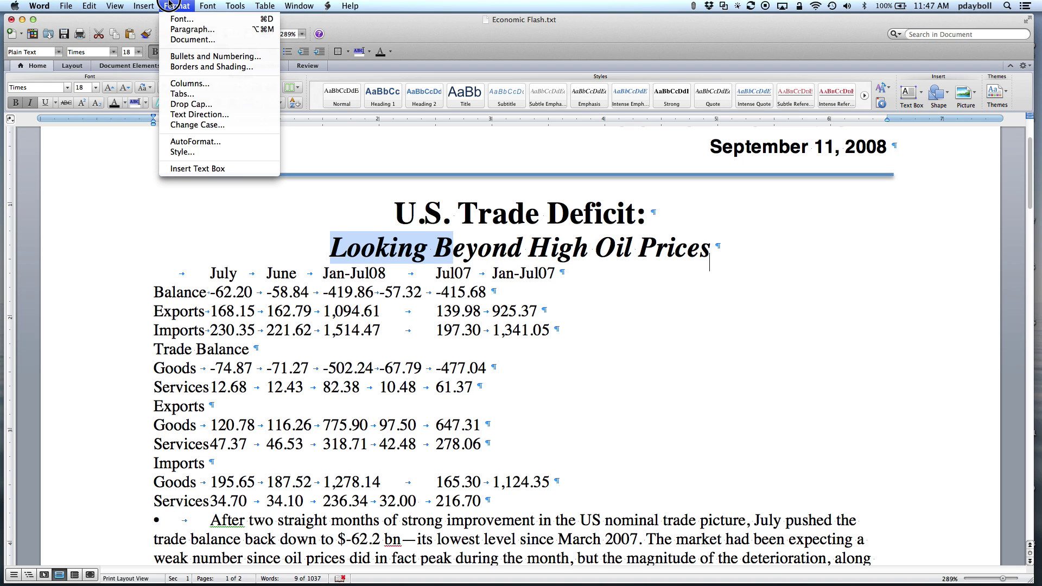
left_click(181, 30)
left_click(334, 180)
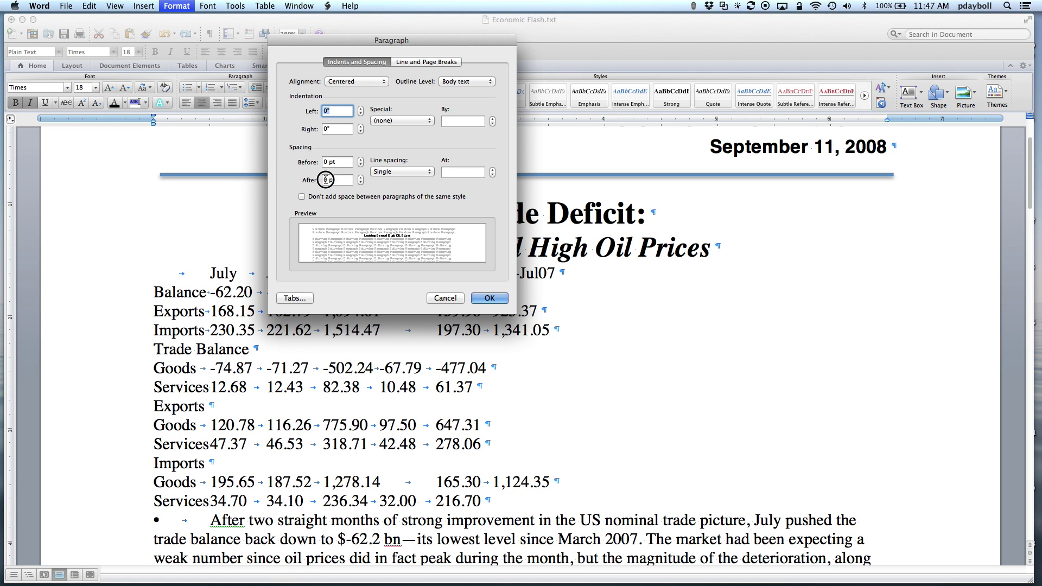
type("12")
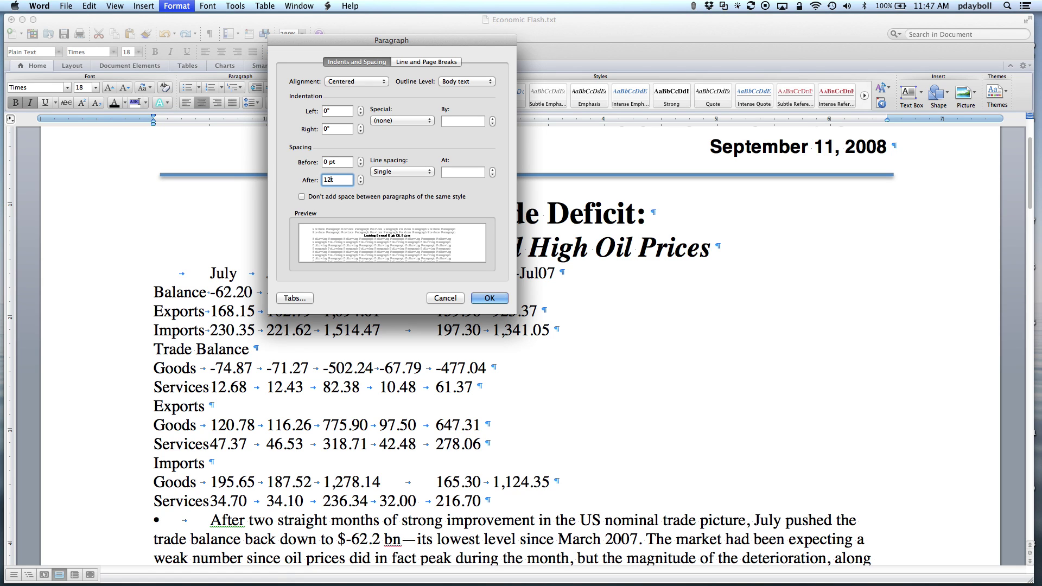
type("t")
left_click(482, 298)
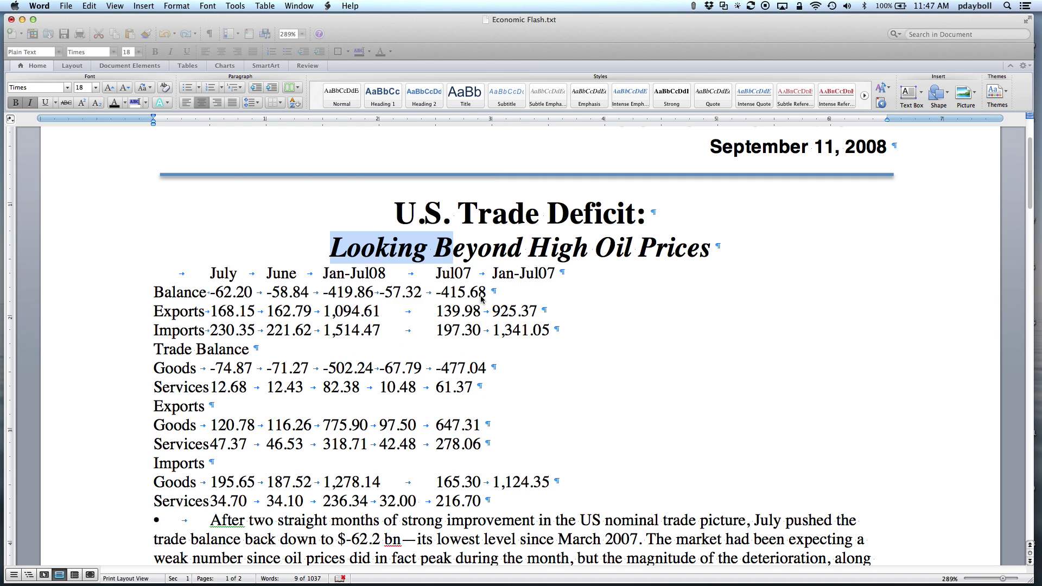
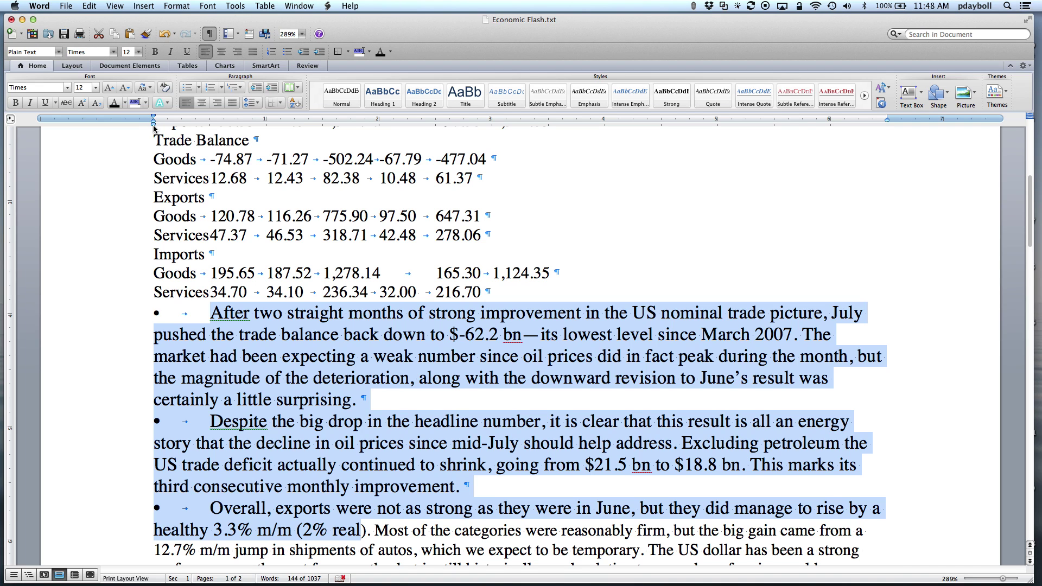
Step: Give the first three bulleted paragraphs a hanging indent, with bullets at about 0.2 inch and text at about 0.4 inch
left_click(154, 124)
left_click(154, 120)
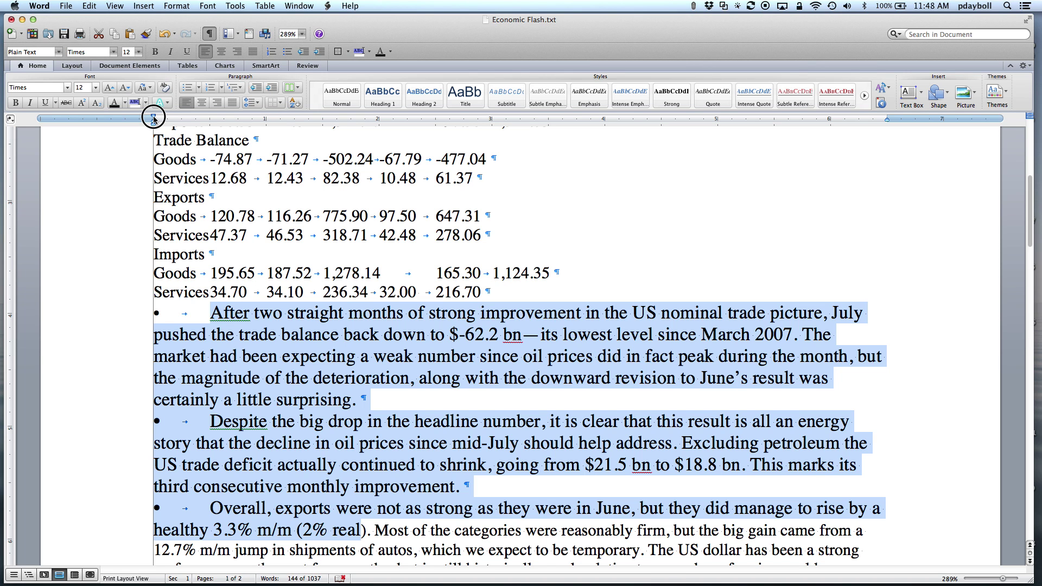
mouse_move(154, 119)
left_mouse_down()
mouse_move(274, 116)
mouse_move(256, 129)
mouse_move(200, 117)
mouse_move(153, 126)
mouse_move(252, 121)
mouse_move(174, 117)
left_mouse_up()
left_click(153, 123)
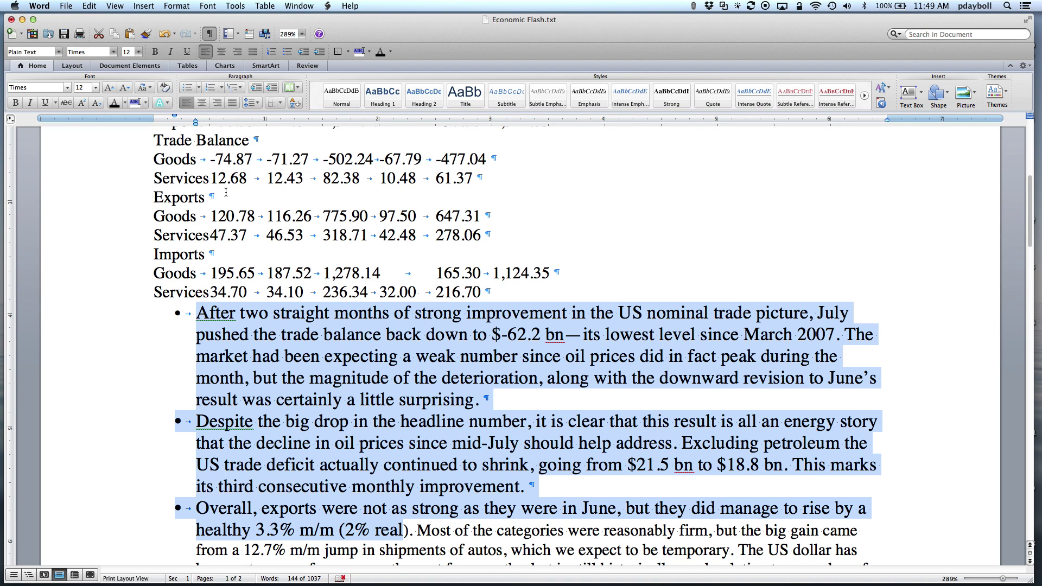
Step: Copy the formatting of the "Despite the big drop" bullet onto the text of the "Overall, exports" and "On the imports side" bullets
scroll(325, 325, "down", 5)
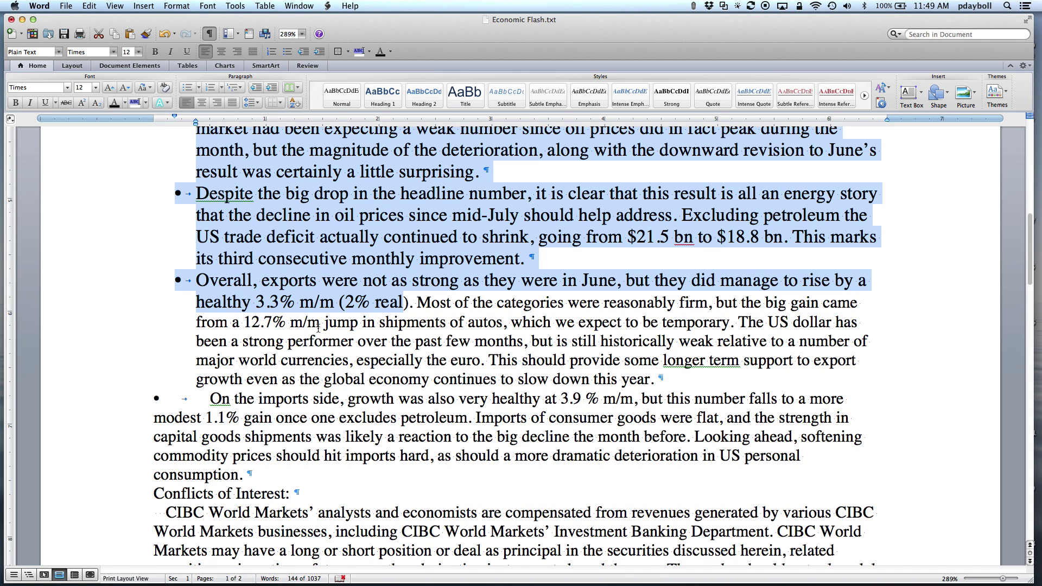
left_click(311, 252)
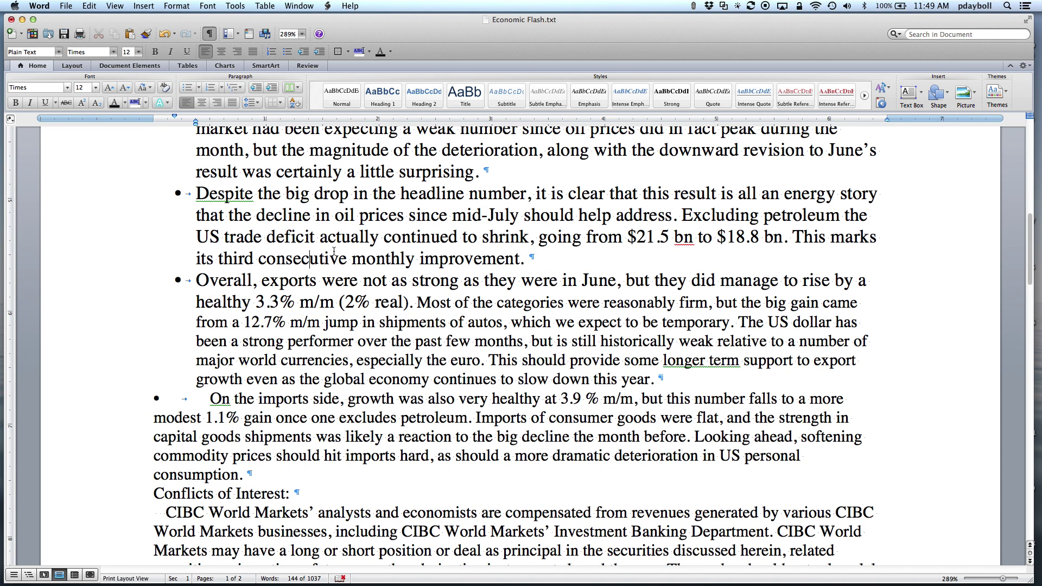
left_click_drag(334, 253, 286, 197)
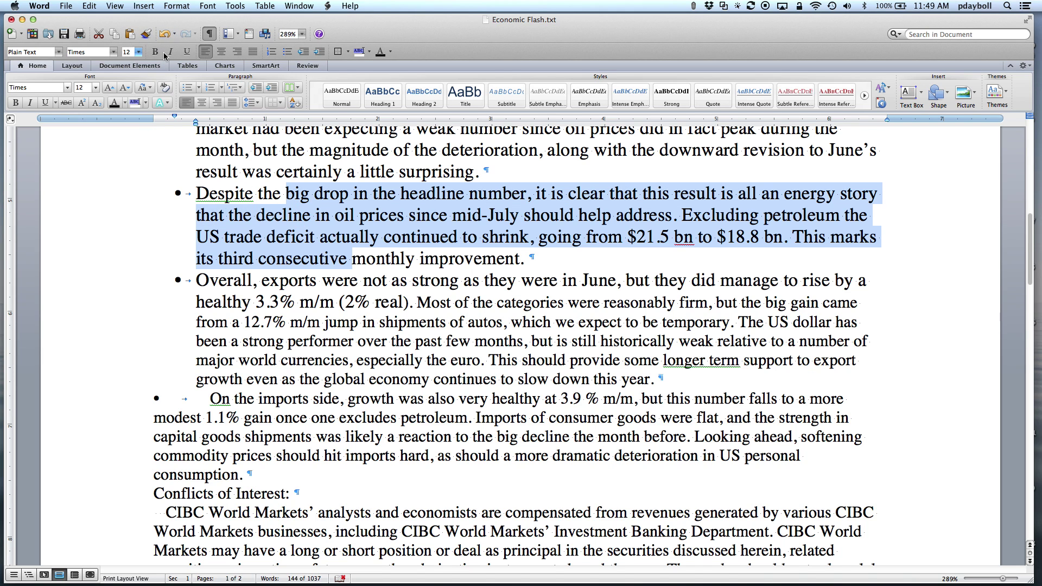
left_click(146, 34)
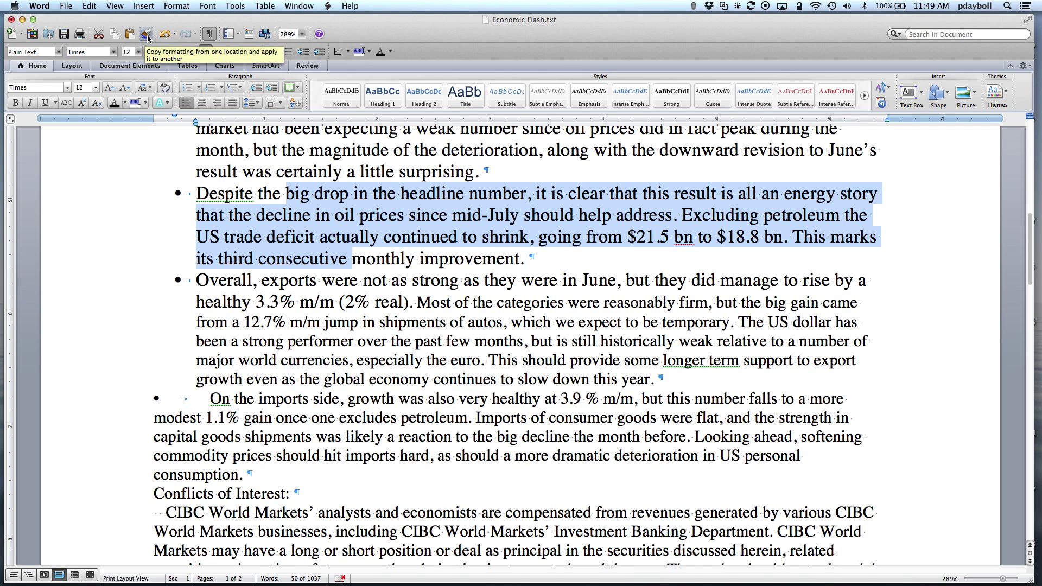
left_click(147, 35)
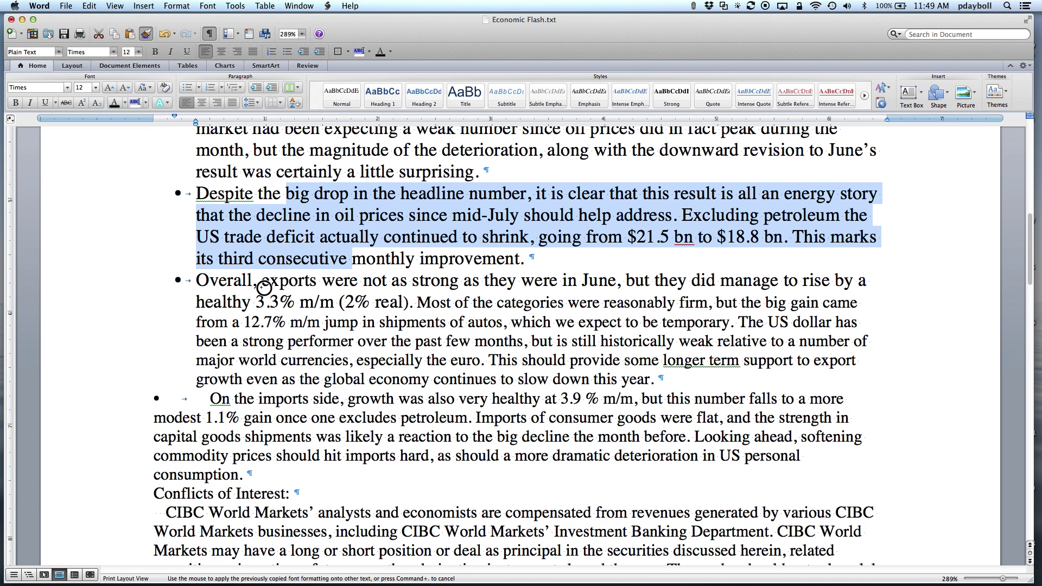
mouse_move(261, 280)
left_mouse_down()
mouse_move(317, 399)
mouse_move(377, 455)
mouse_move(366, 456)
left_mouse_up()
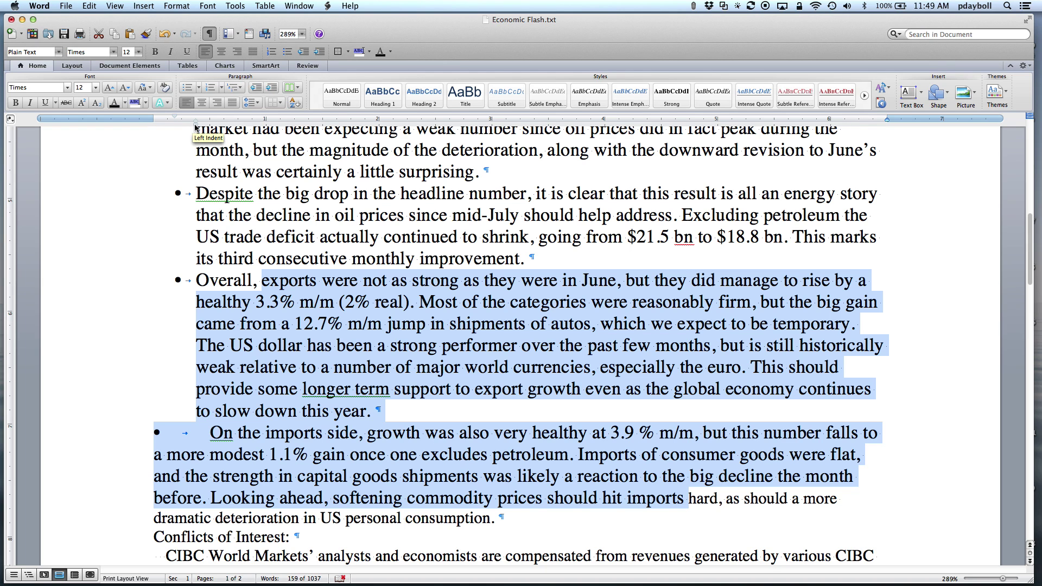
Step: Copy the formatting of the "Overall, exports" bullet onto most of the "On the imports side" bullet's text
left_click_drag(279, 303, 313, 324)
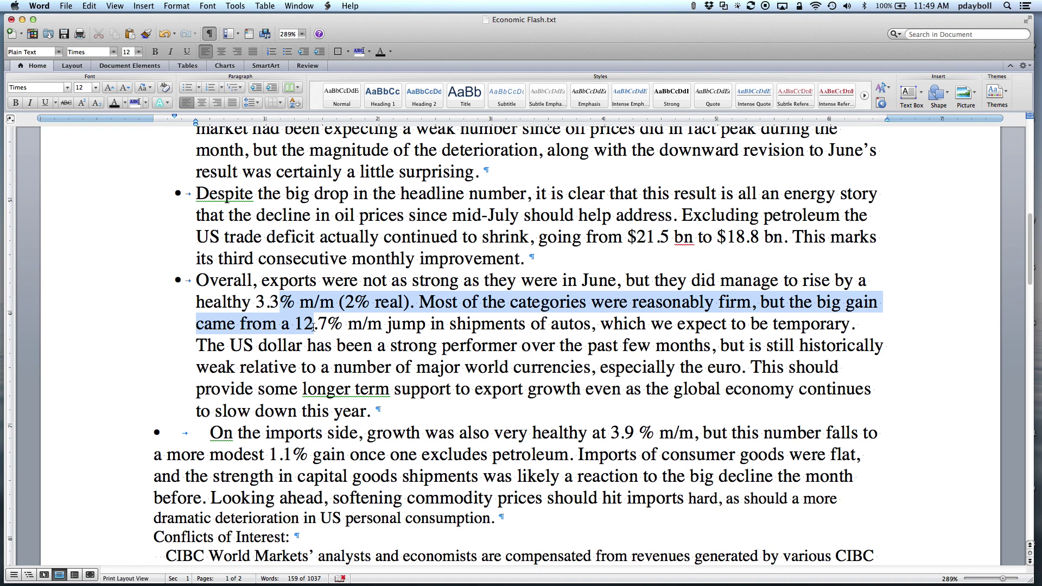
left_click(145, 34)
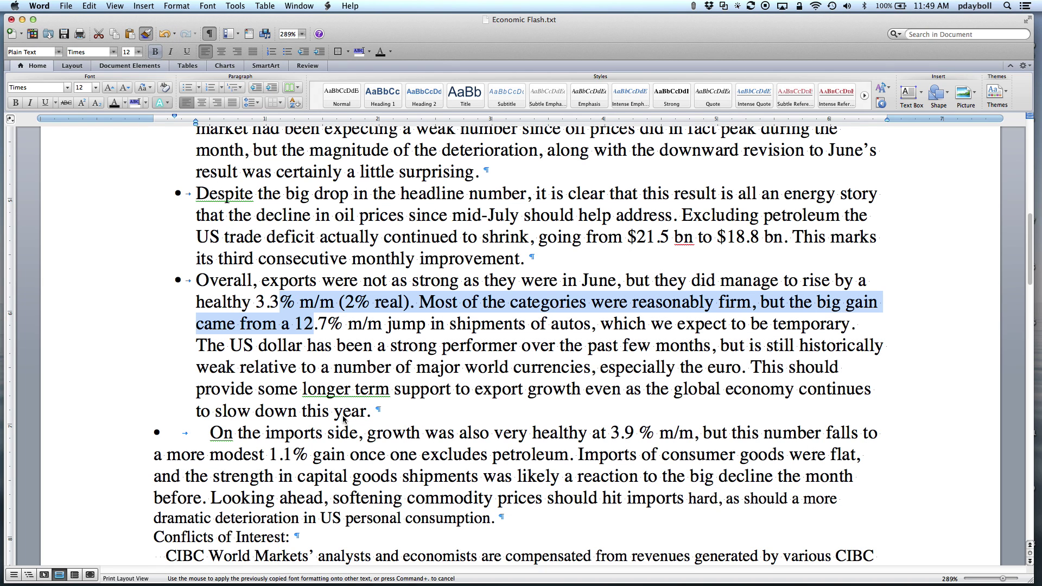
left_click_drag(324, 432, 408, 520)
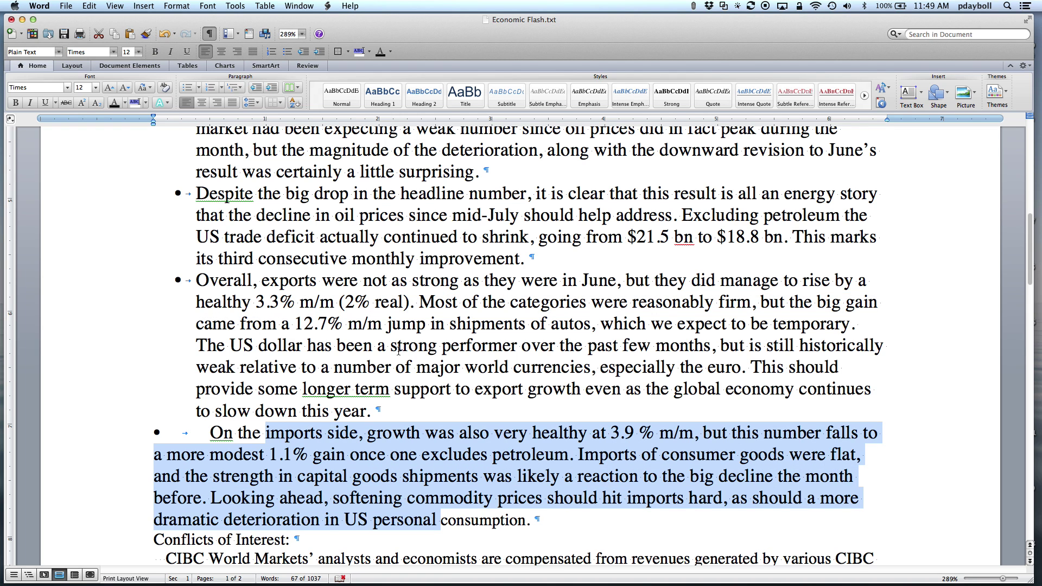
Step: Copy the "Despite the big drop" bullet's formatting onto the "On the imports side" text and indent its bullet about 0.2 inch and text about 0.4 inch
left_click_drag(195, 193, 225, 215)
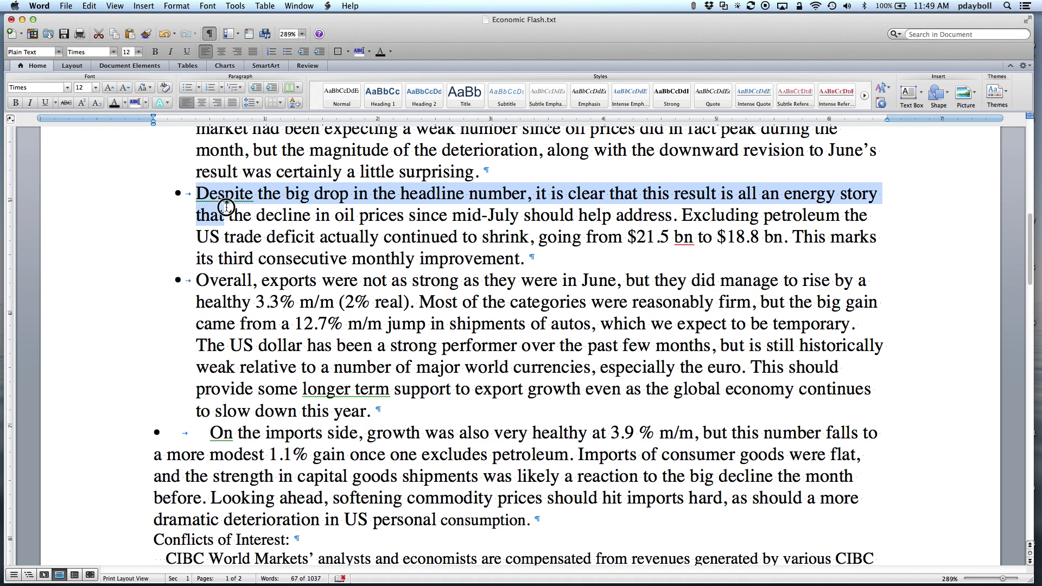
left_click(144, 34)
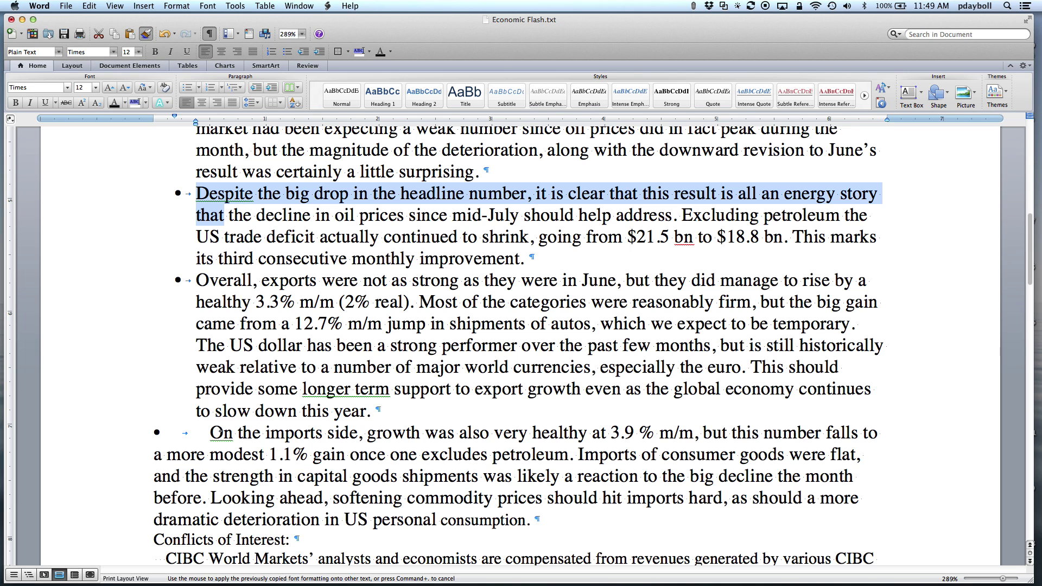
mouse_move(209, 433)
left_mouse_down()
mouse_move(348, 481)
mouse_move(528, 516)
left_mouse_up()
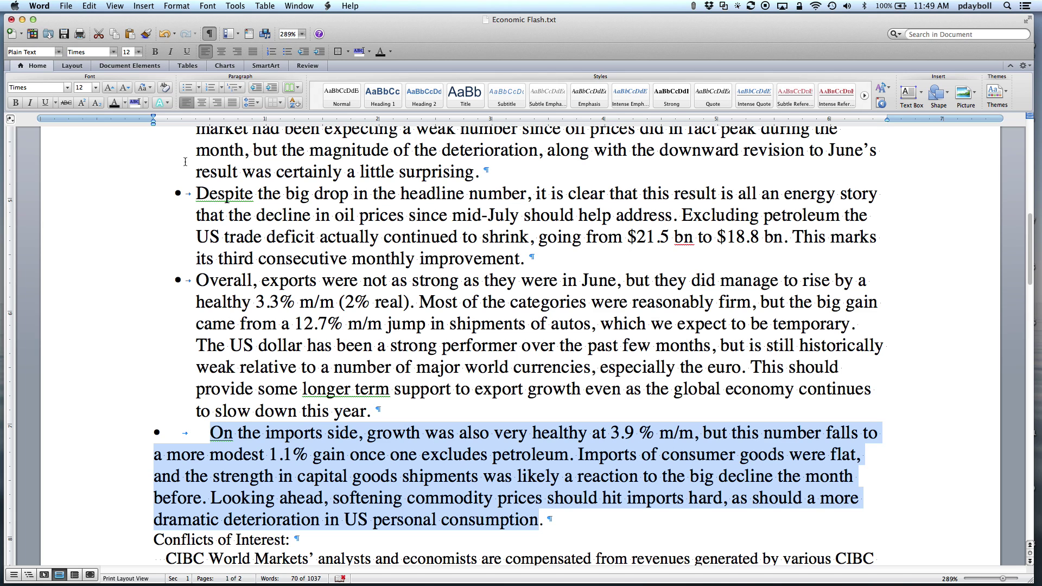
mouse_move(153, 127)
left_mouse_down()
mouse_move(206, 131)
mouse_move(174, 119)
left_mouse_up()
left_click(158, 216)
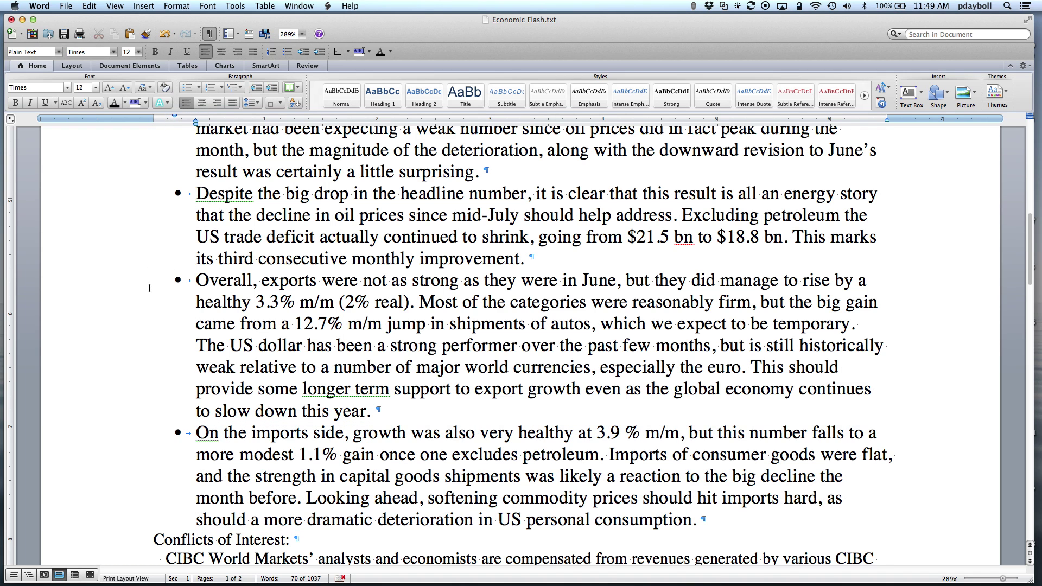
Step: Delete the leading spaces from the first paragraph under "Conflicts of Interest:" and the first paragraph under "Legal Matters:"
scroll(149, 288, "down", 10)
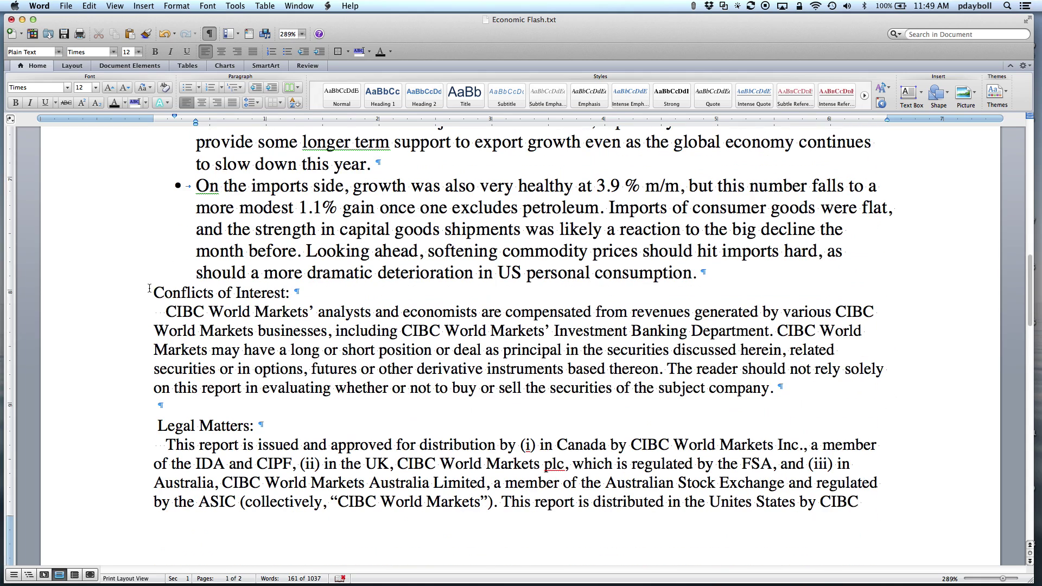
scroll(149, 288, "down", 2)
scroll(149, 288, "down", 1)
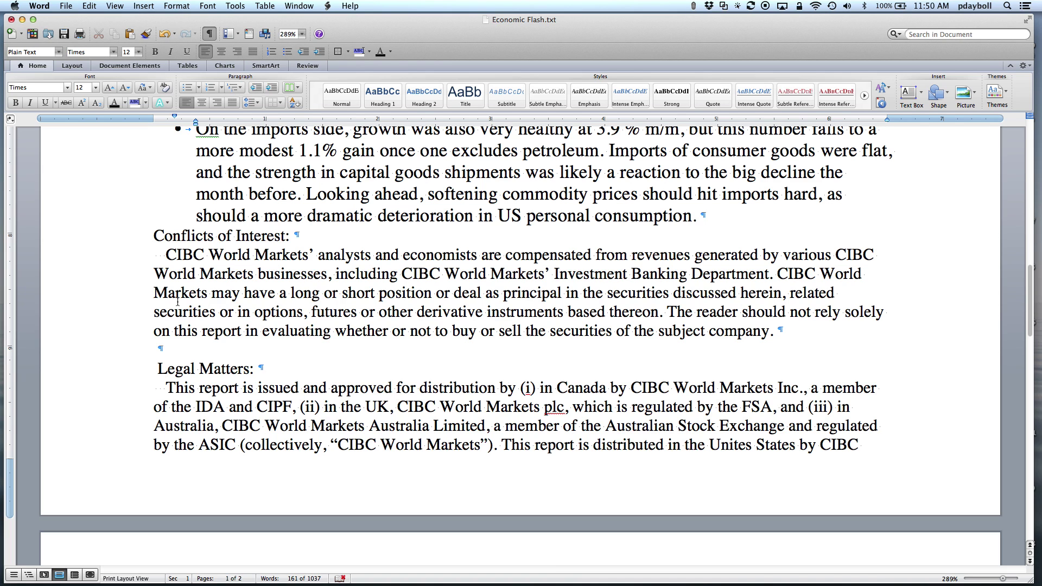
scroll(178, 302, "down", 1)
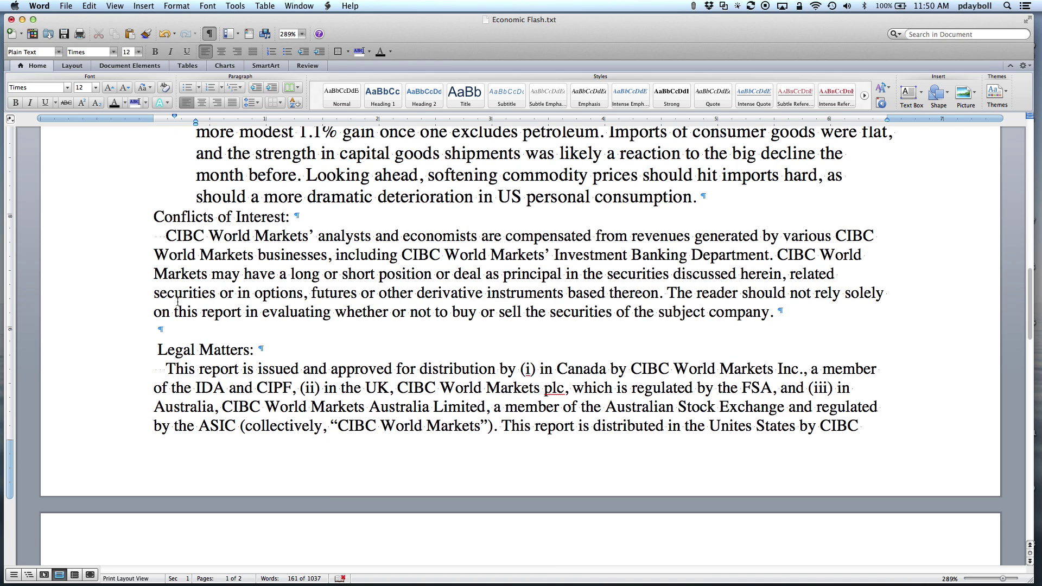
left_click_drag(165, 236, 155, 238)
key("BackSpace")
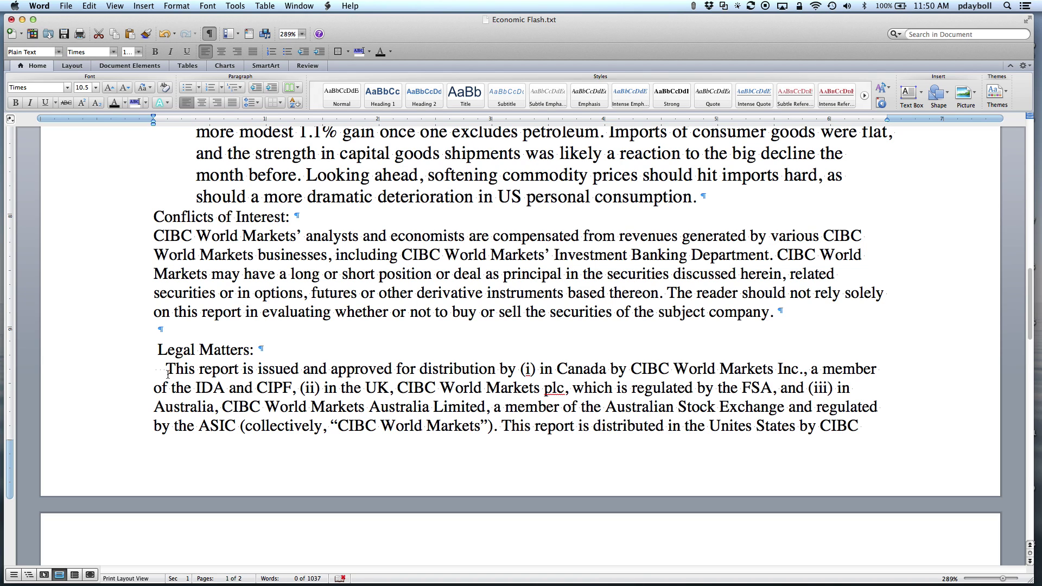
left_click_drag(167, 373, 154, 372)
key("BackSpace")
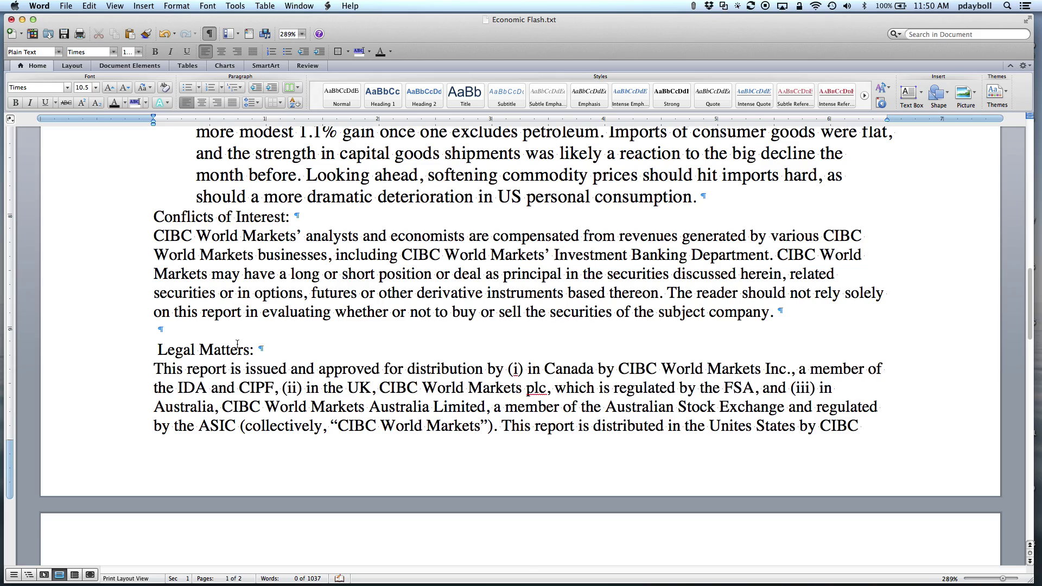
Step: Give the paragraph under "Conflicts of Interest:" a first-line indent of about 0.2 inch
scroll(237, 344, "up", 20)
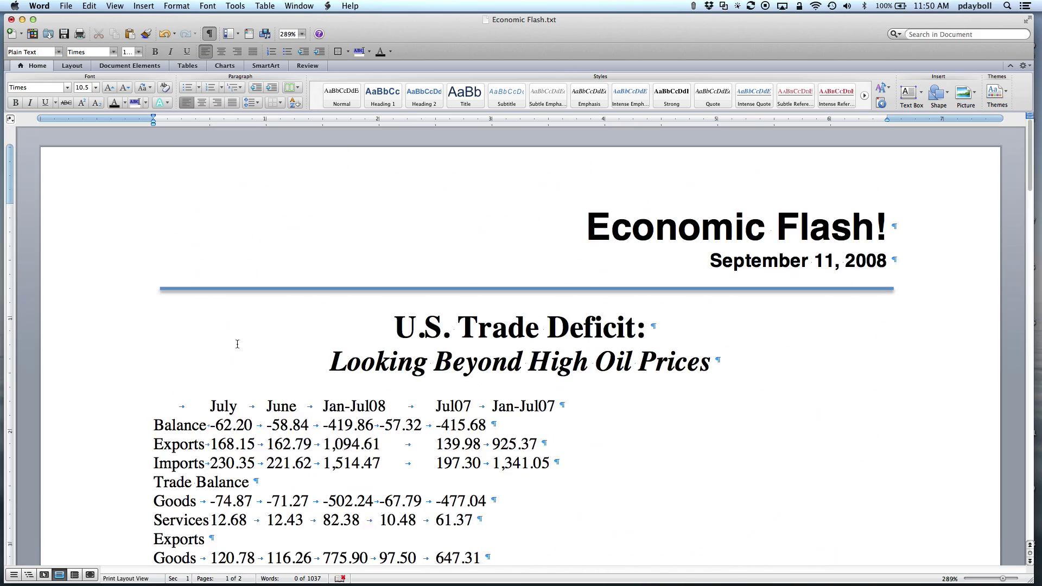
scroll(237, 344, "down", 20)
left_click(204, 302)
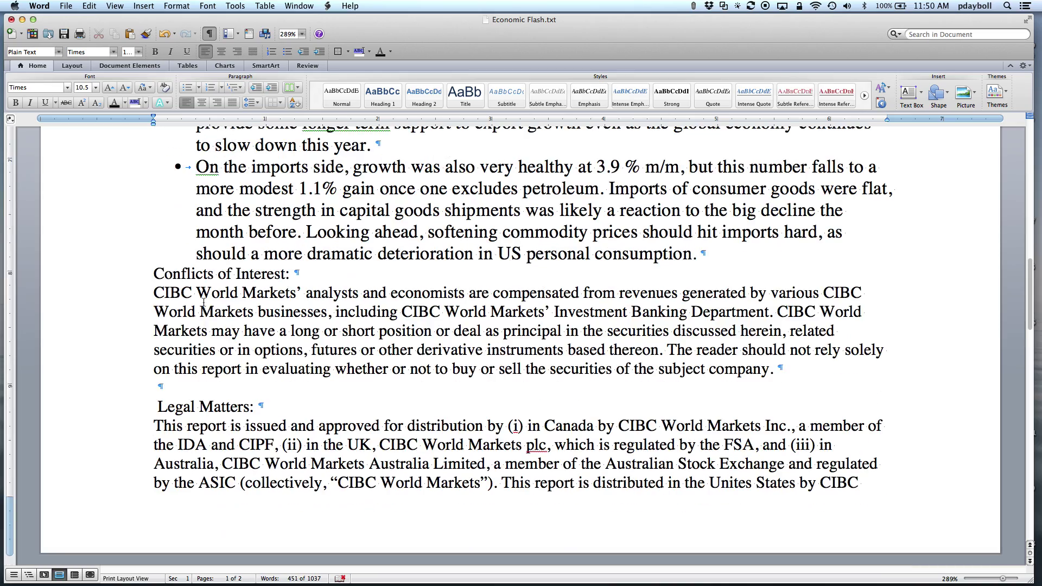
left_click_drag(204, 302, 220, 351)
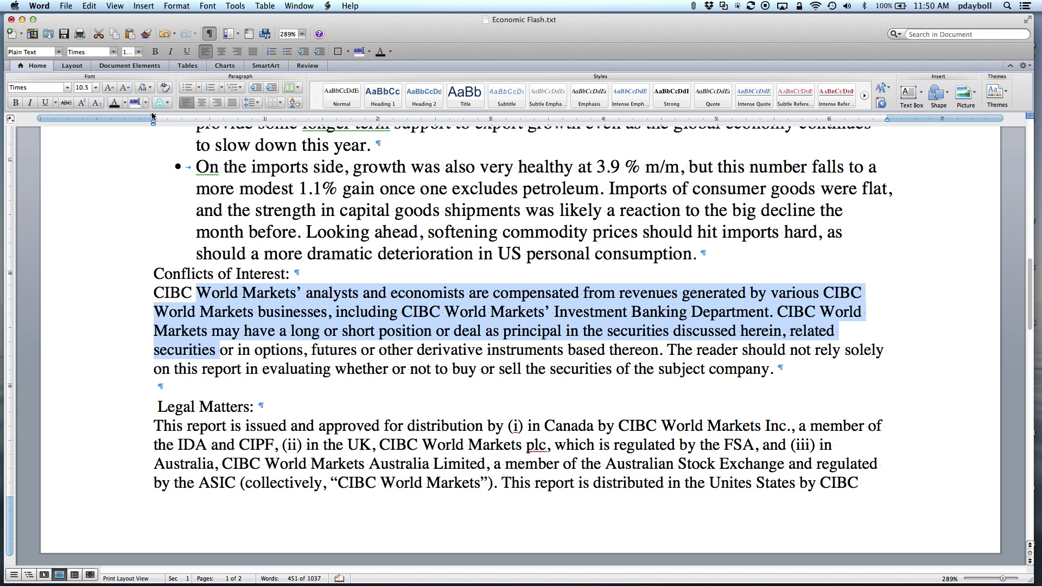
left_click_drag(153, 115, 182, 118)
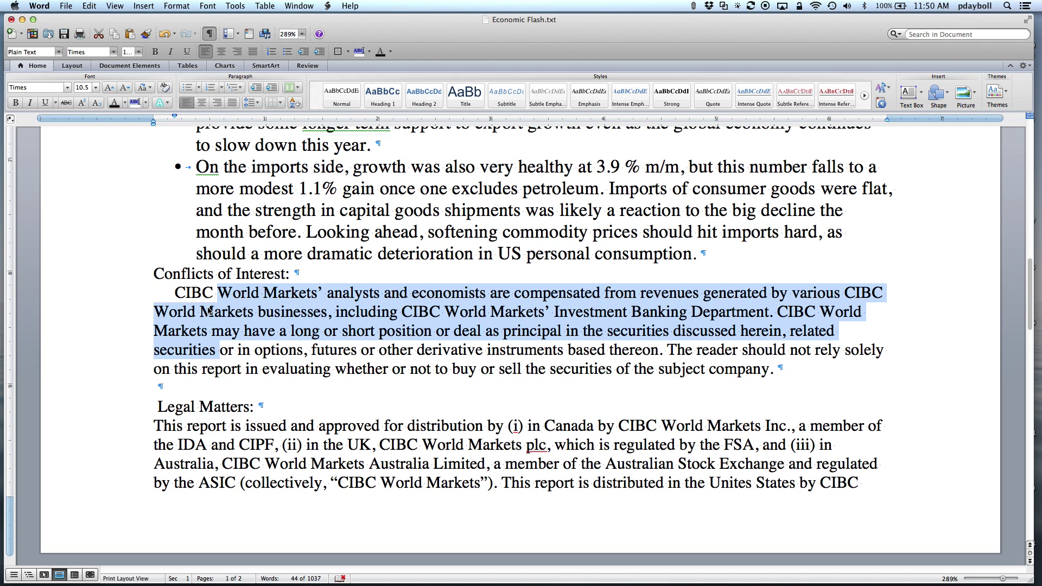
left_click(210, 311)
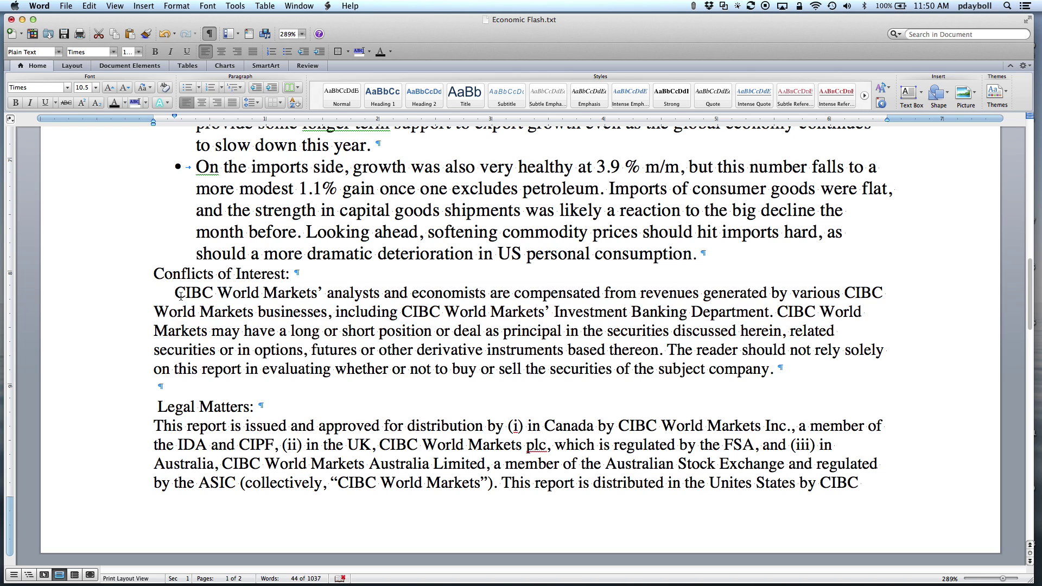
left_click_drag(154, 273, 611, 520)
right_click(610, 520)
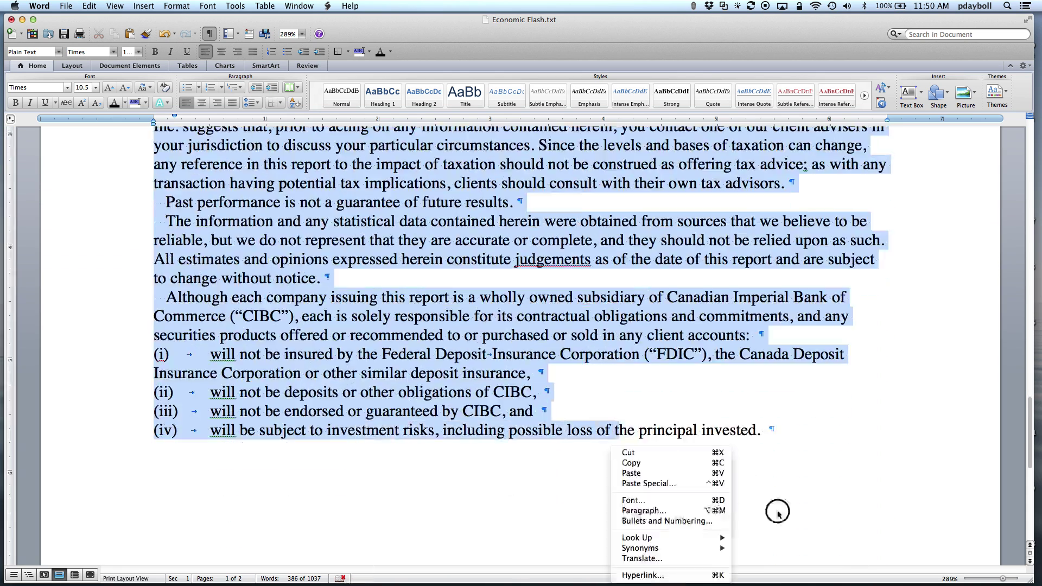
left_click(807, 507)
left_click(723, 453)
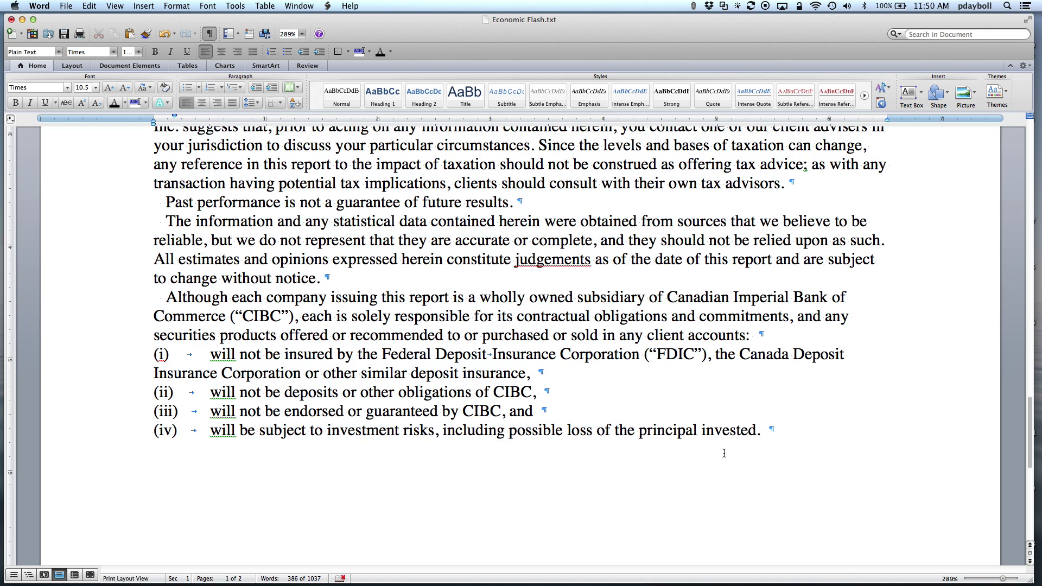
Step: Set the font size of all text from the "Conflicts of Interest:" heading to the end of the document to 12
left_click(767, 432)
left_click_drag(1030, 414, 986, 275)
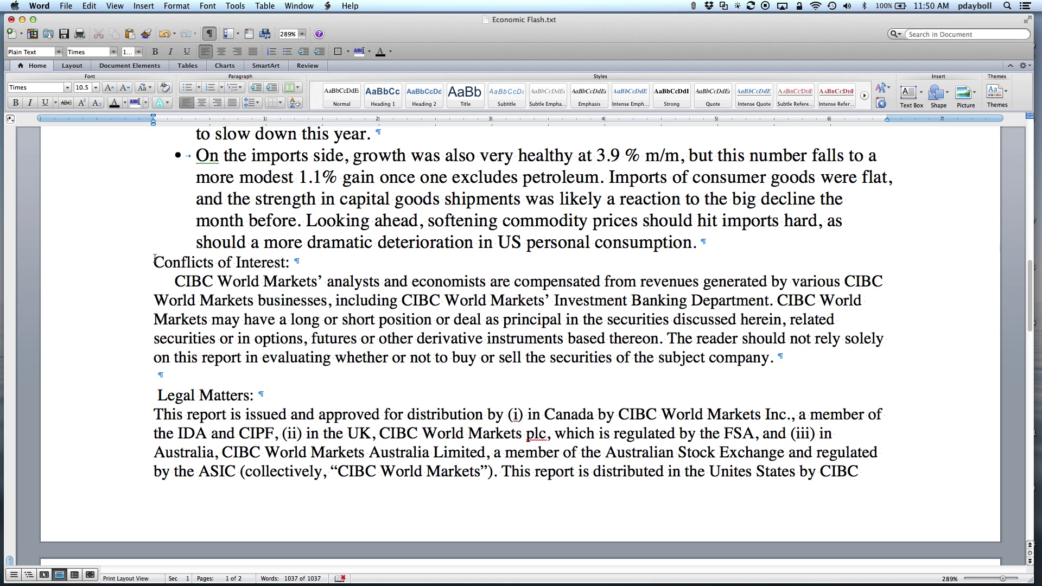
left_click(157, 262, "shift")
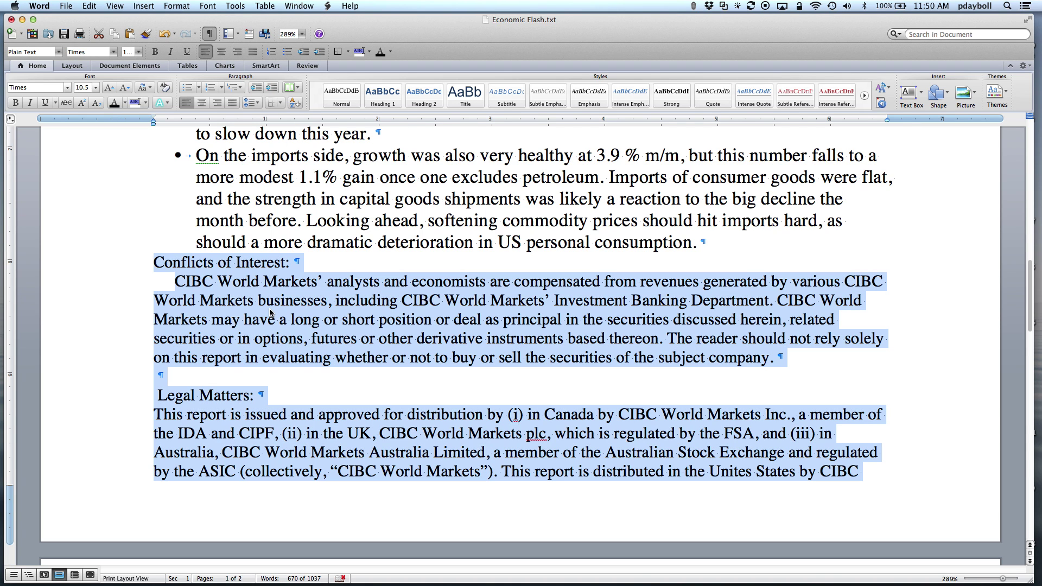
left_click(82, 87)
type("12")
key("Return")
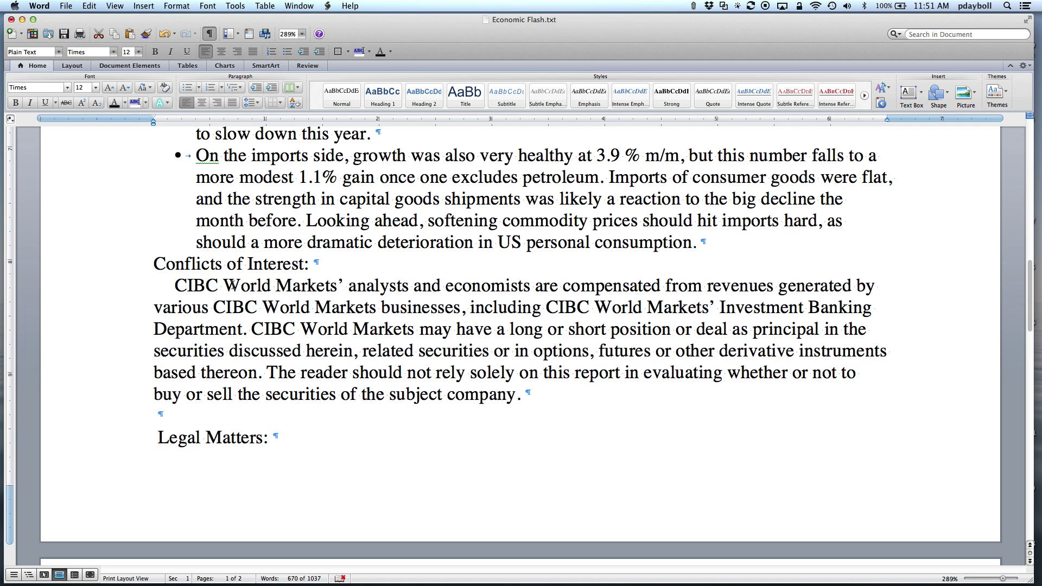
Step: Try to copy the "Conflicts of Interest" paragraph's formatting onto the "This report is issued" and "Investors" paragraphs on page 2
left_click(215, 284)
left_click_drag(203, 285, 219, 328)
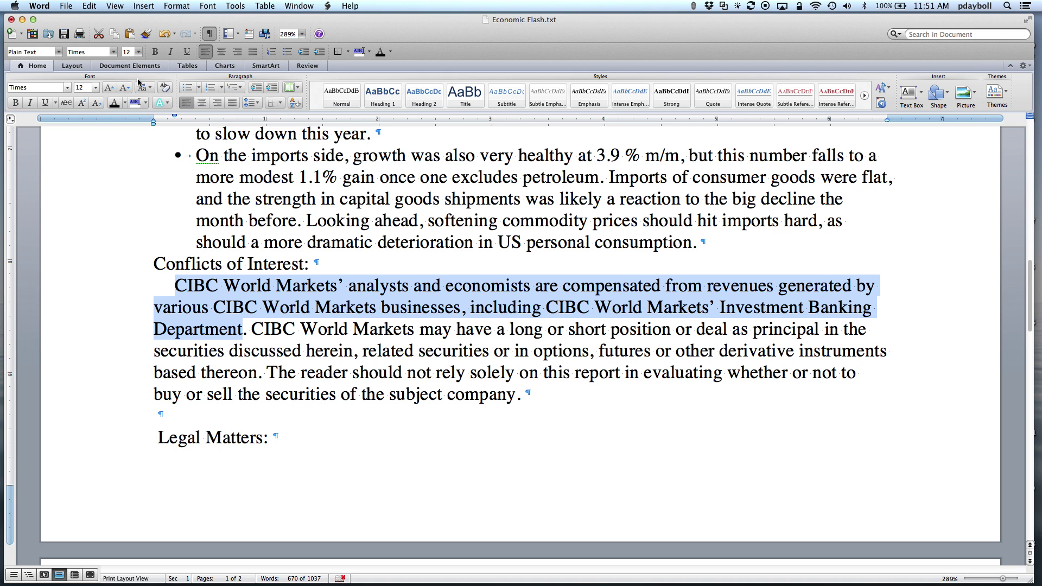
left_click(146, 35)
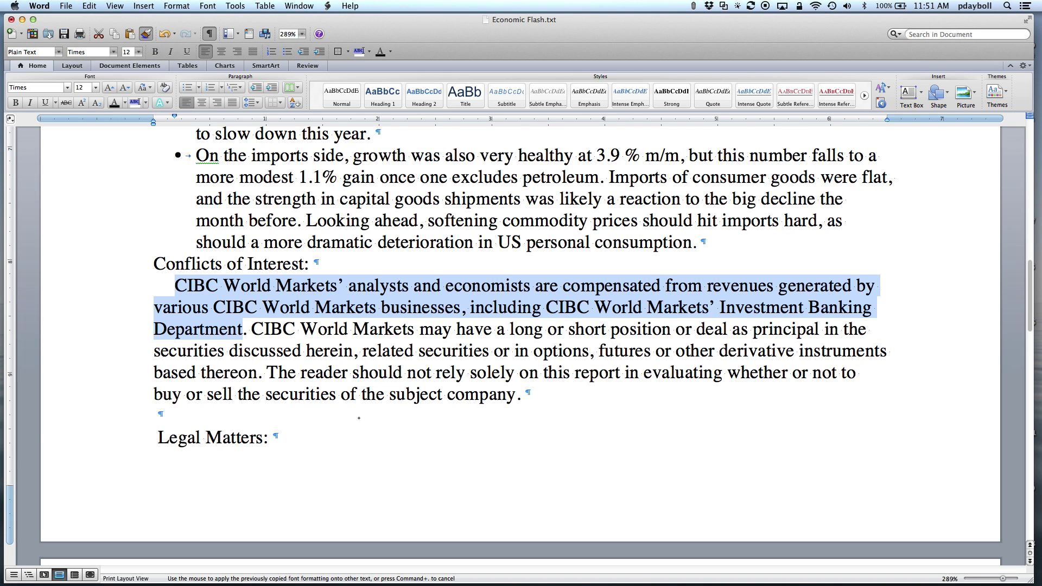
scroll(365, 432, "down", 10)
scroll(364, 432, "down", 2)
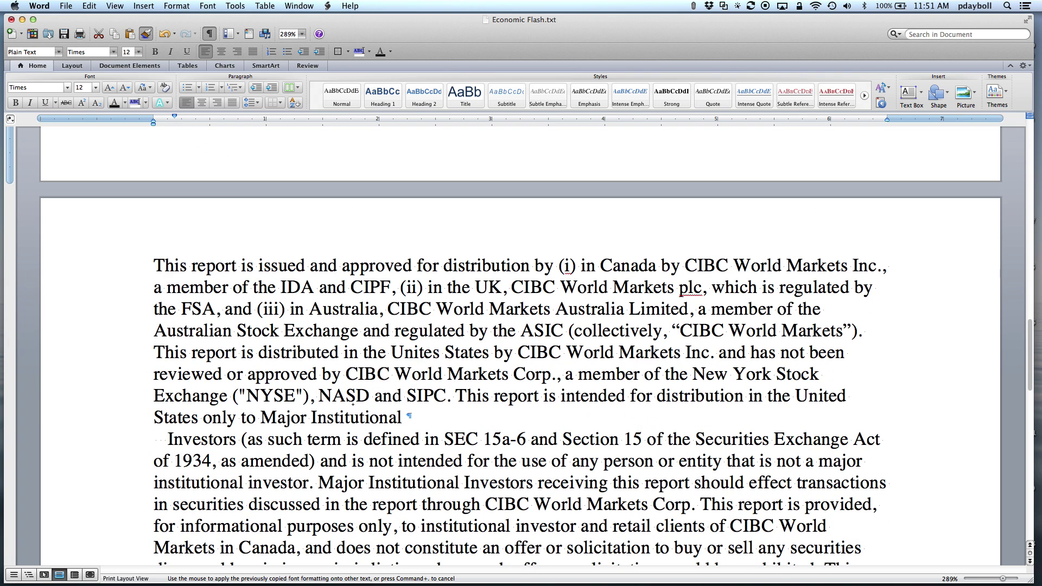
mouse_move(264, 304)
left_mouse_down()
mouse_move(376, 395)
mouse_move(344, 488)
left_mouse_up()
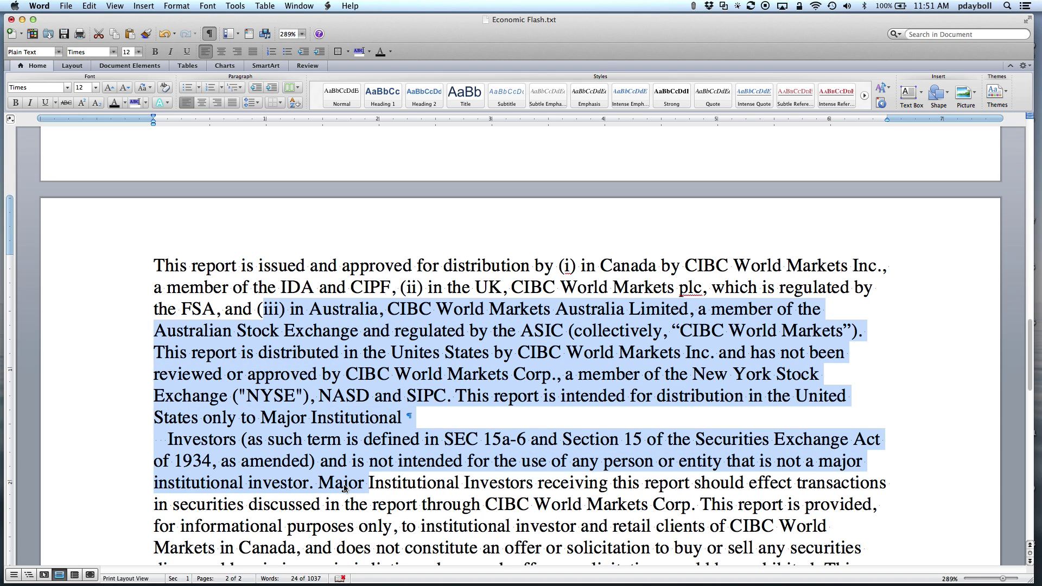
left_click(246, 350)
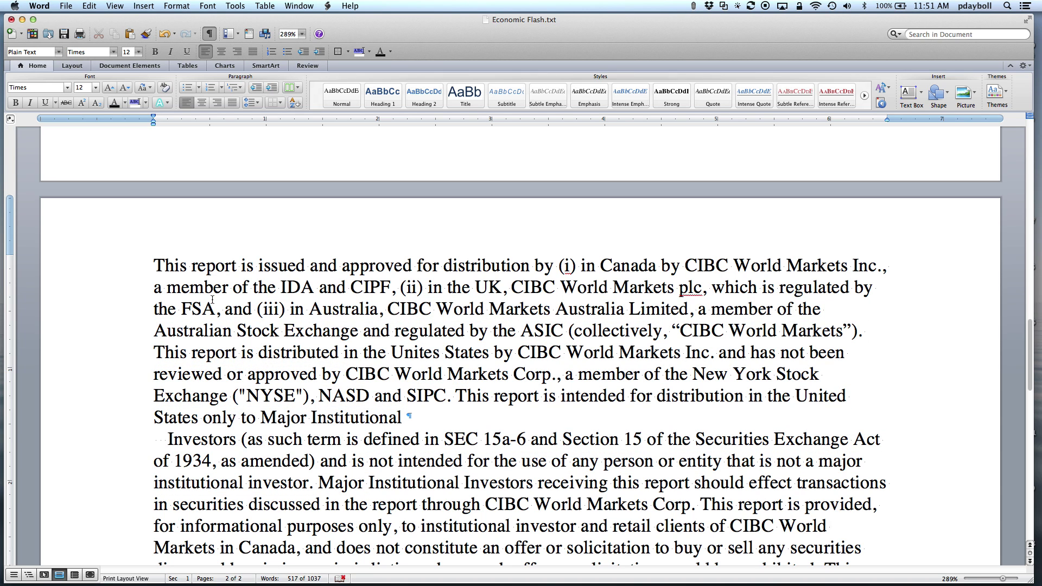
Step: Give the "This report is issued" and "Investors" paragraphs a first-line indent of about 0.13 inch, deleting the leading spaces before "Investors"
left_click(174, 266)
left_click_drag(155, 112, 168, 111)
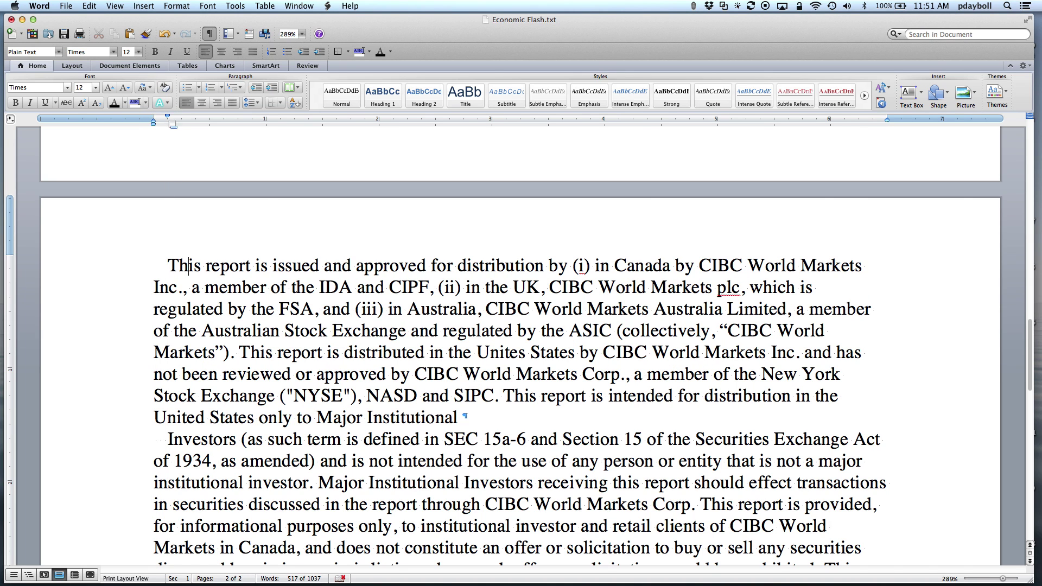
left_click(202, 459)
left_click(154, 441)
key("shift+Right")
key("Delete")
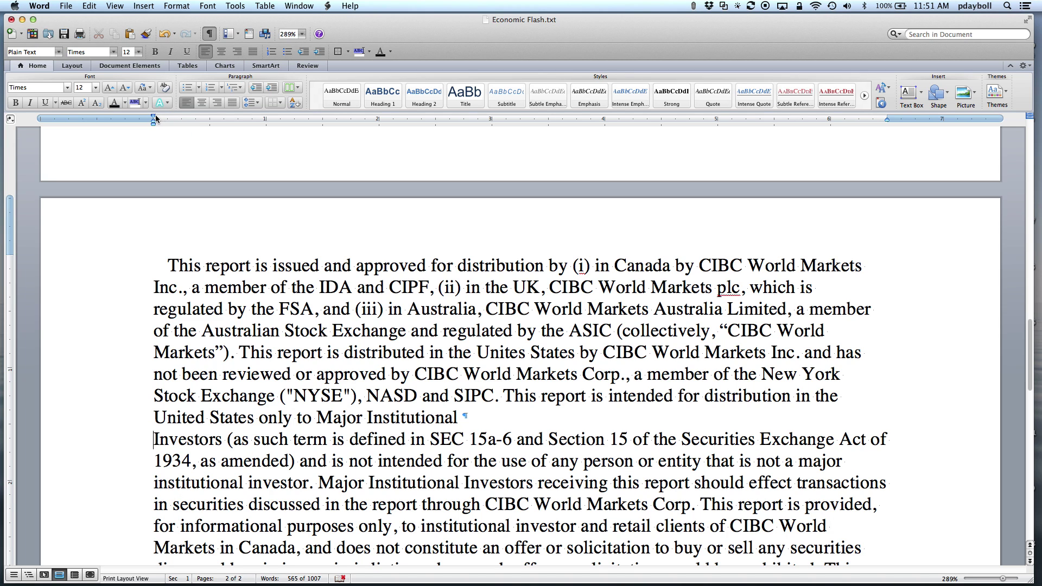
left_click_drag(154, 117, 171, 117)
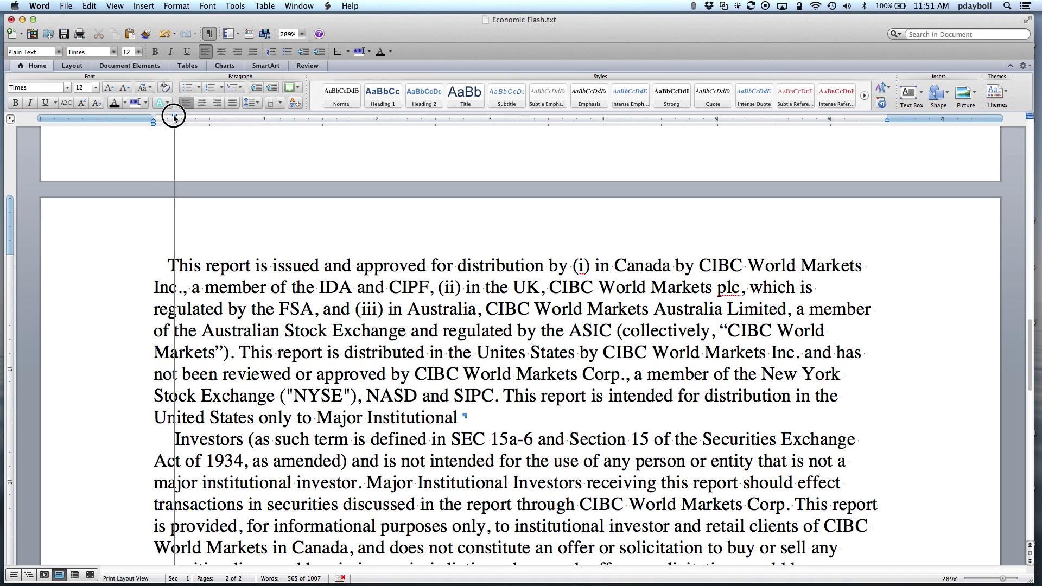
left_click_drag(174, 116, 168, 117)
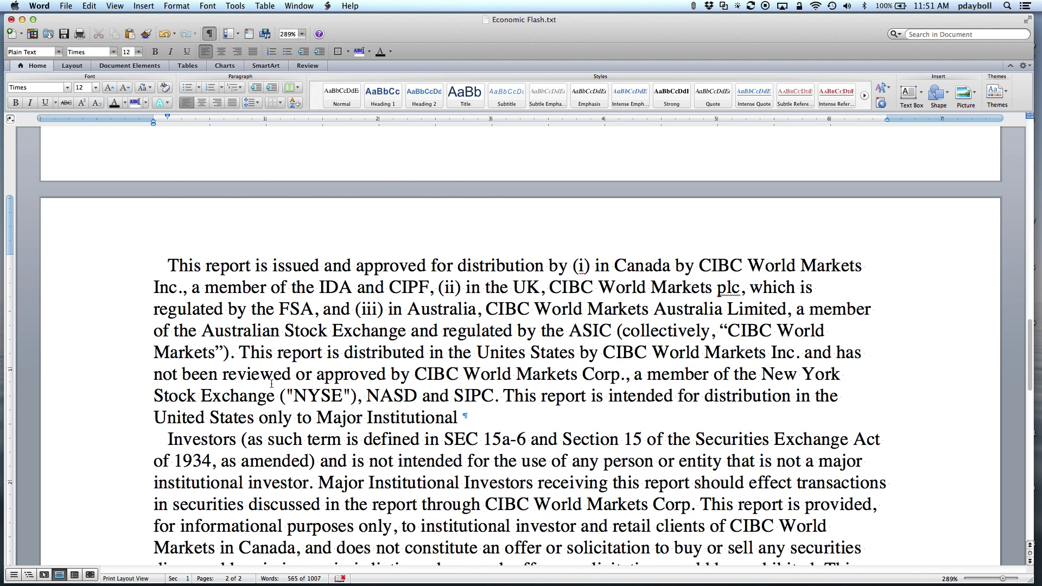
Step: Delete the leading spaces from the "This report does not take into account" paragraph
scroll(271, 384, "down", 5)
scroll(272, 384, "down", 3)
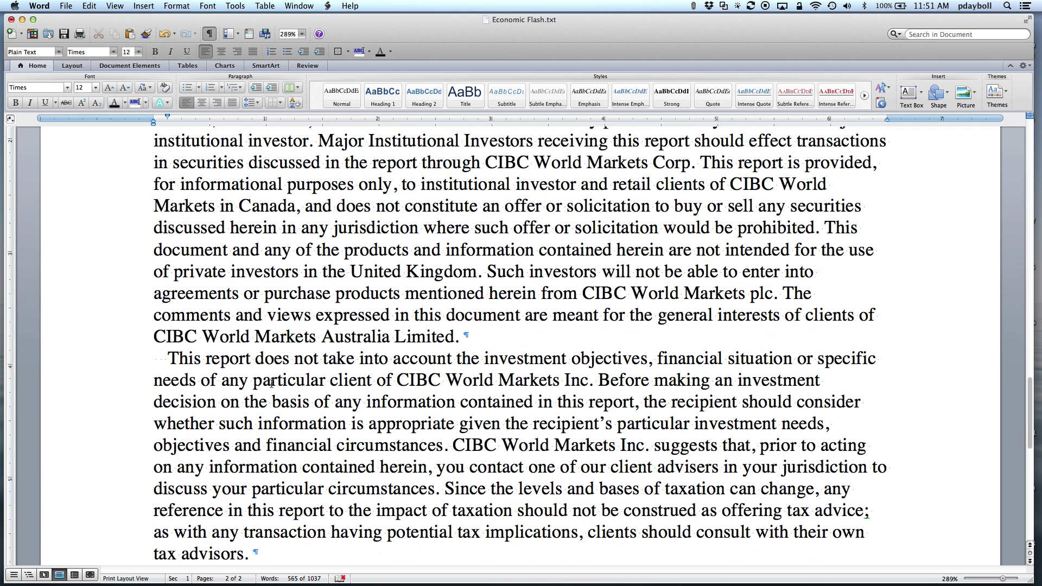
left_click_drag(169, 360, 135, 360)
key("BackSpace")
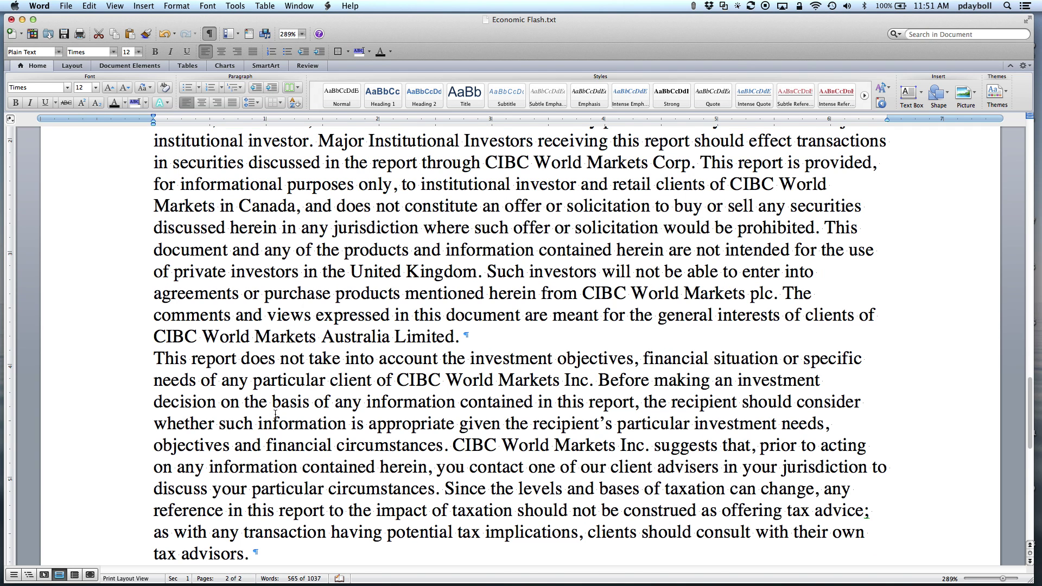
Step: Delete the leading spaces of the "The information" and "Although each company" paragraphs and give both a first-line indent of about 0.13 inch
scroll(276, 414, "down", 5)
scroll(275, 414, "down", 4)
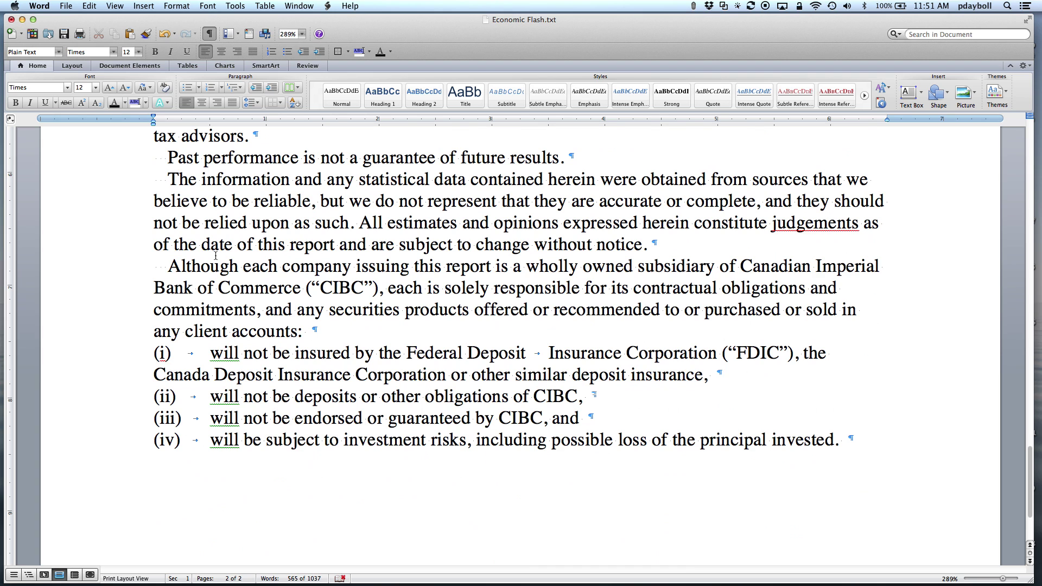
scroll(216, 256, "up", 2)
left_click_drag(152, 274, 167, 274)
key("BackSpace")
left_click_drag(166, 362, 154, 362)
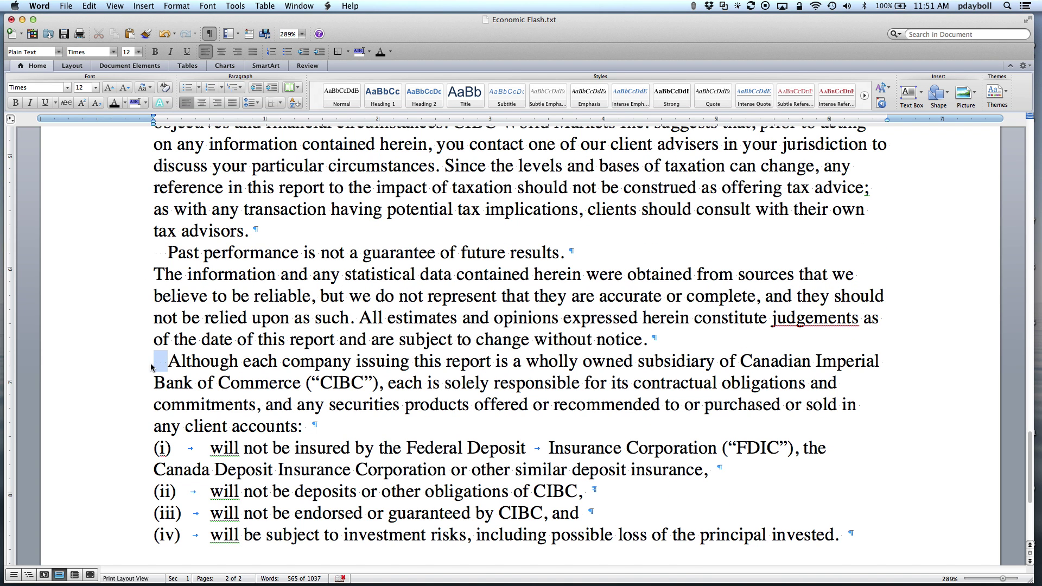
key("BackSpace")
left_click_drag(200, 300, 213, 380)
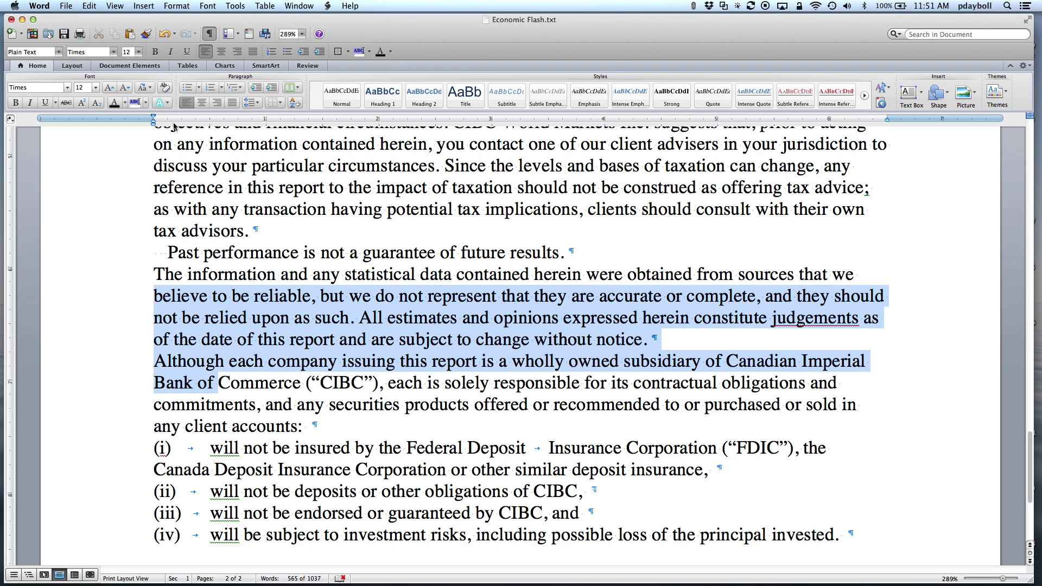
left_click_drag(154, 116, 166, 117)
Step: Give the "This report does not take into account" paragraph a first-line indent of about 0.13 inch
scroll(212, 199, "up", 5)
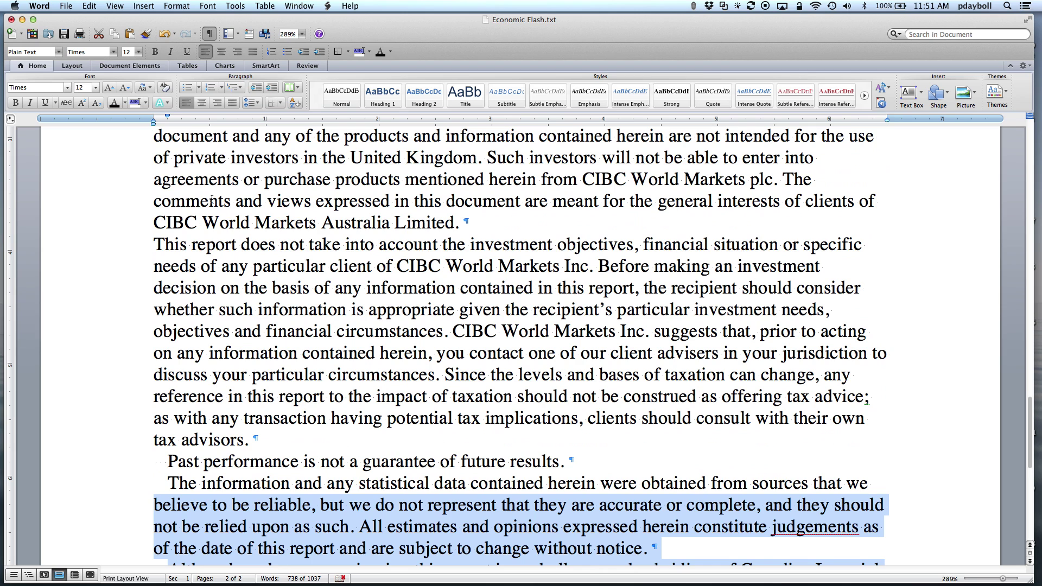
left_click_drag(202, 198, 217, 307)
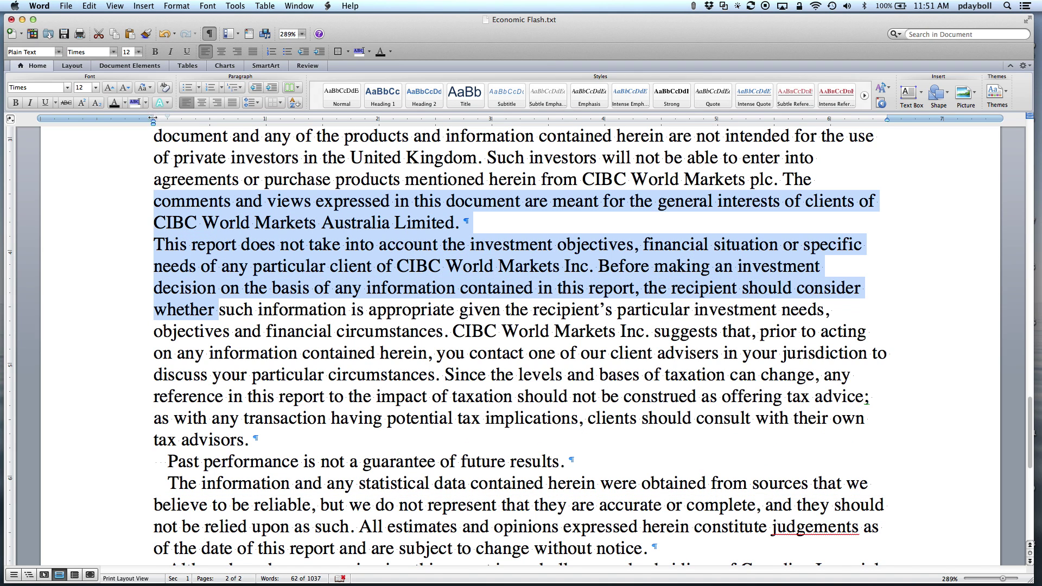
left_click_drag(167, 115, 169, 119)
Step: Make the "Conflicts of Interest:" heading bold
scroll(239, 288, "up", 5)
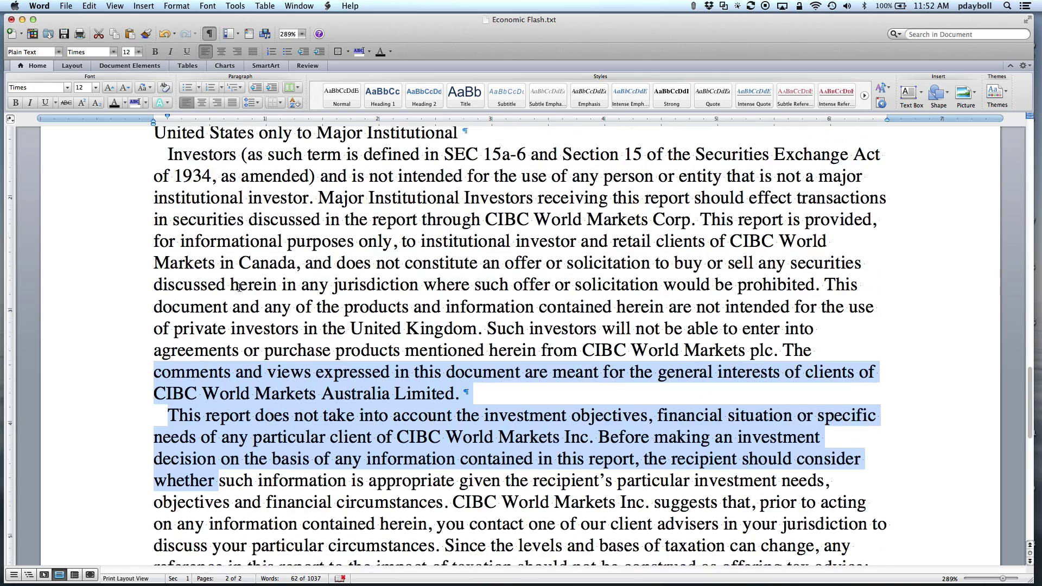
scroll(238, 287, "up", 4)
scroll(239, 288, "up", 3)
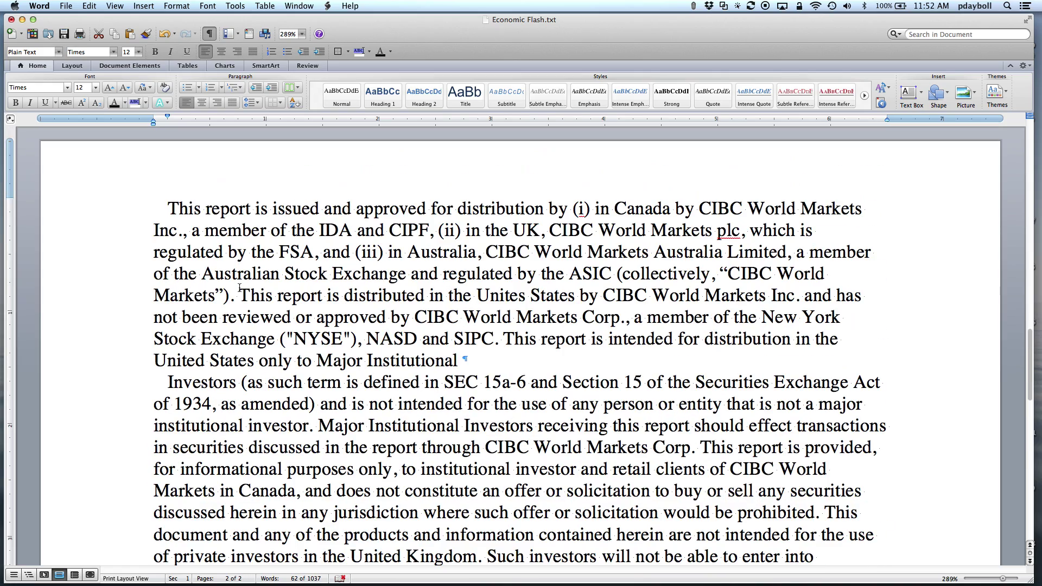
scroll(181, 337, "up", 10)
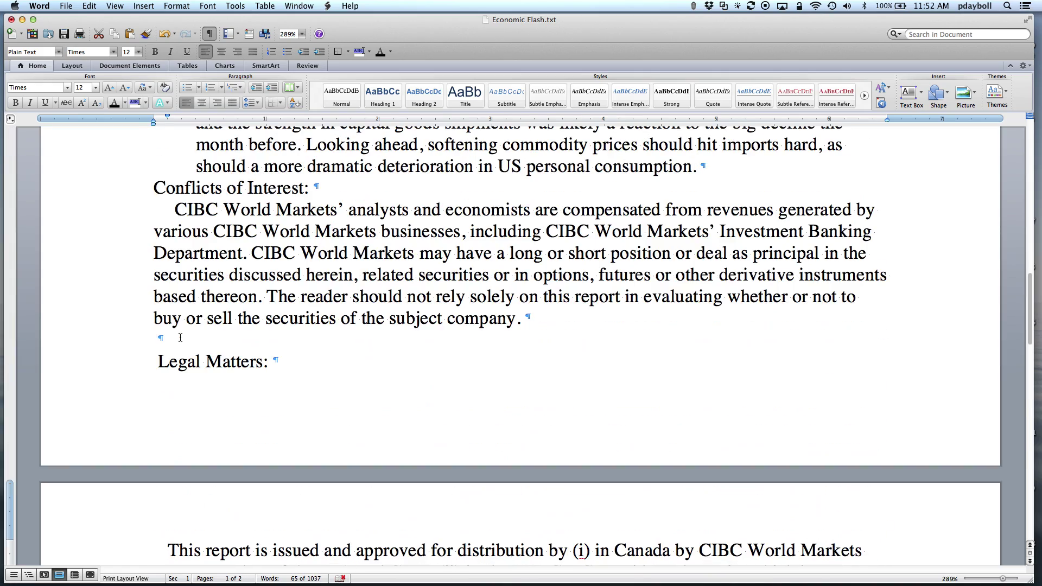
scroll(180, 337, "up", 8)
scroll(248, 350, "down", 6)
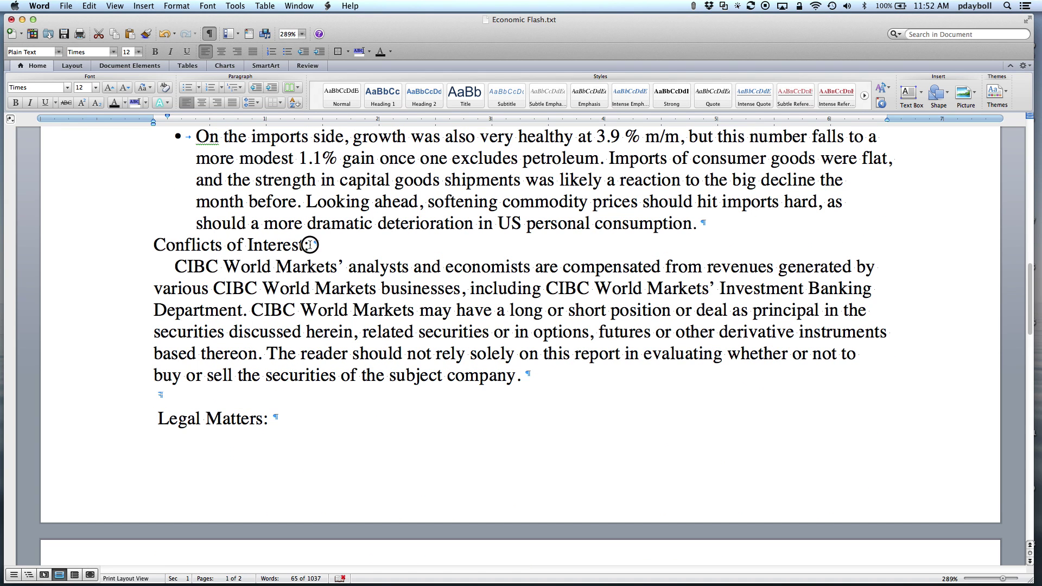
left_click_drag(314, 244, 159, 244)
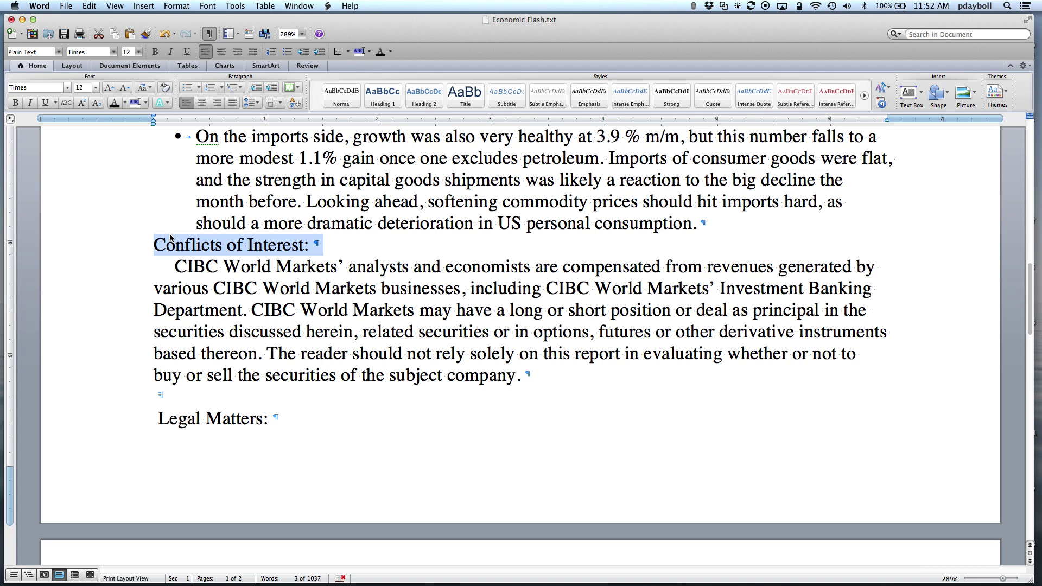
left_click(15, 103)
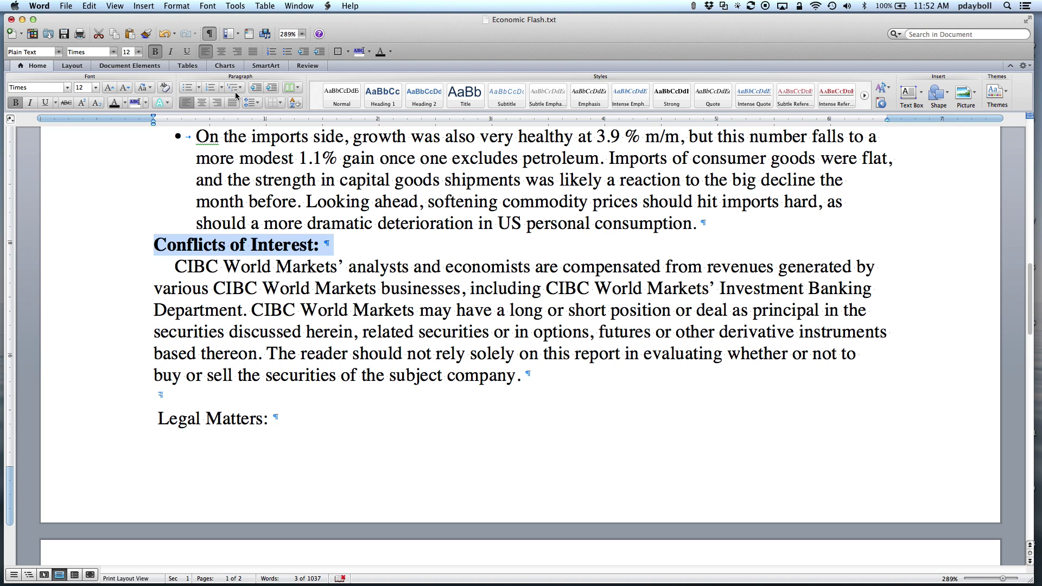
Step: Set the spacing before the "Conflicts of Interest:" heading to 8 pt
left_click(210, 5)
left_click(185, 6)
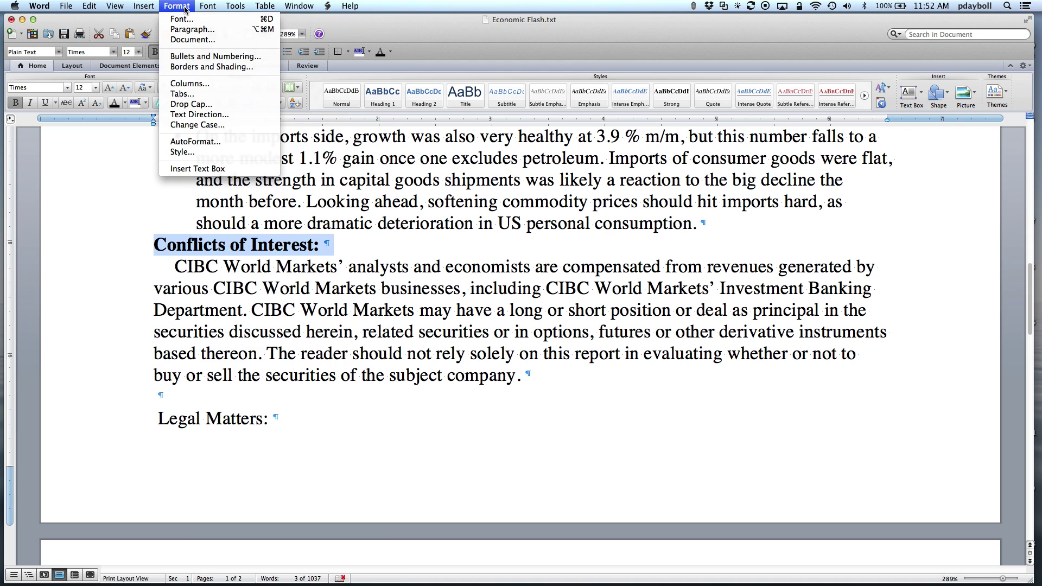
left_click(184, 6)
left_click(185, 7)
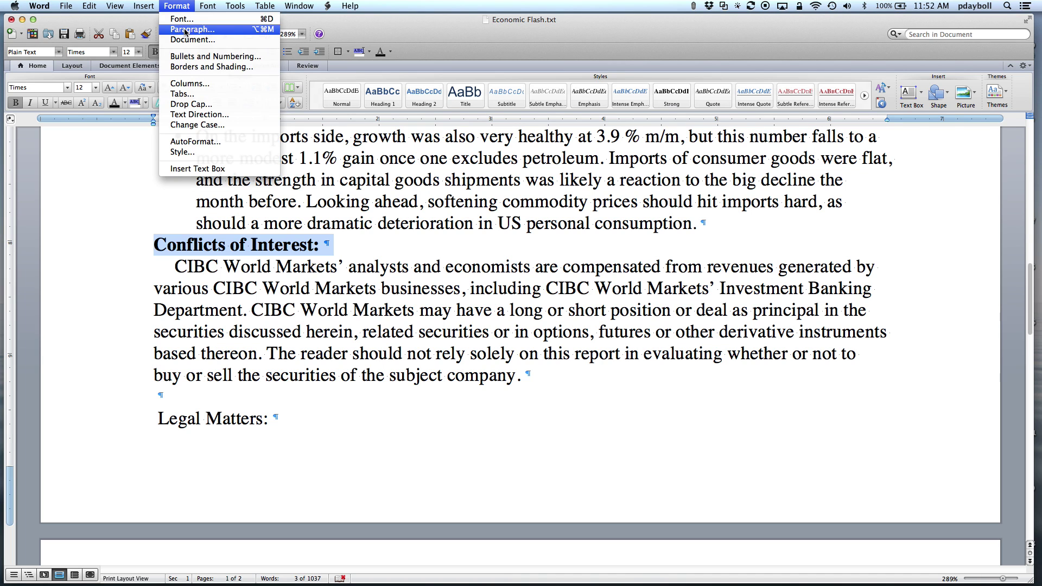
left_click(184, 30)
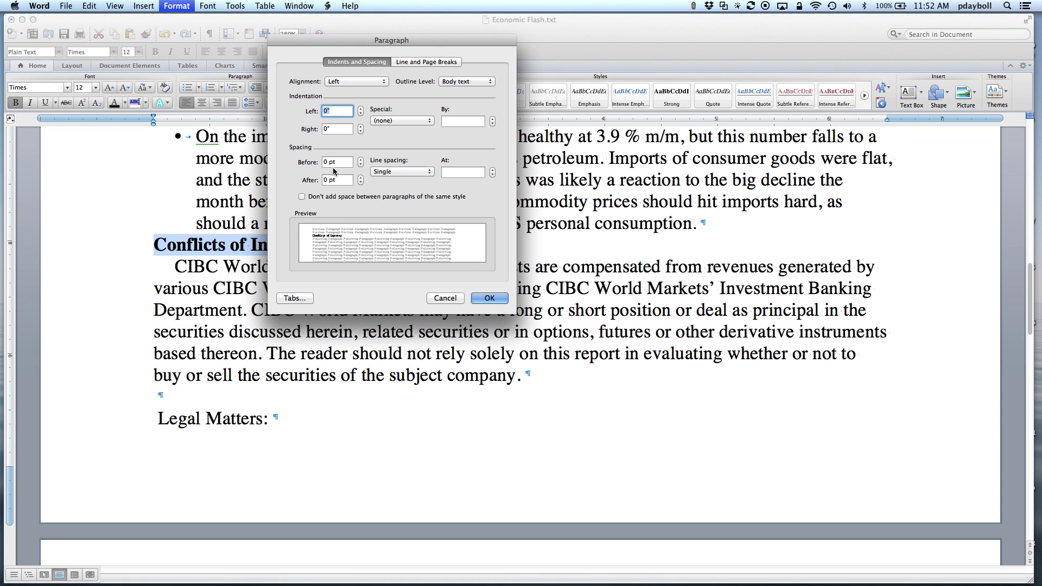
left_click_drag(333, 161, 318, 163)
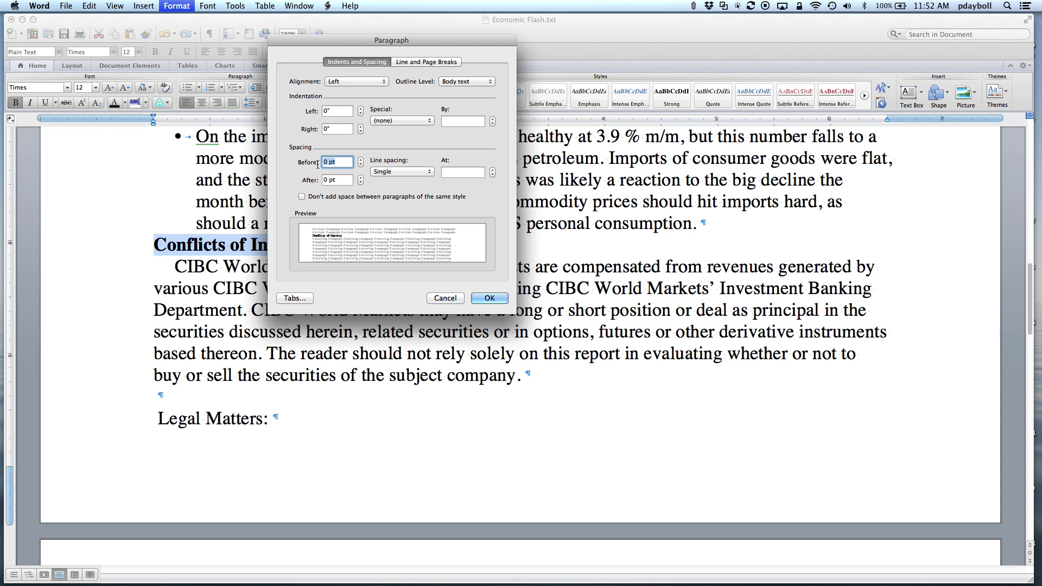
type("8")
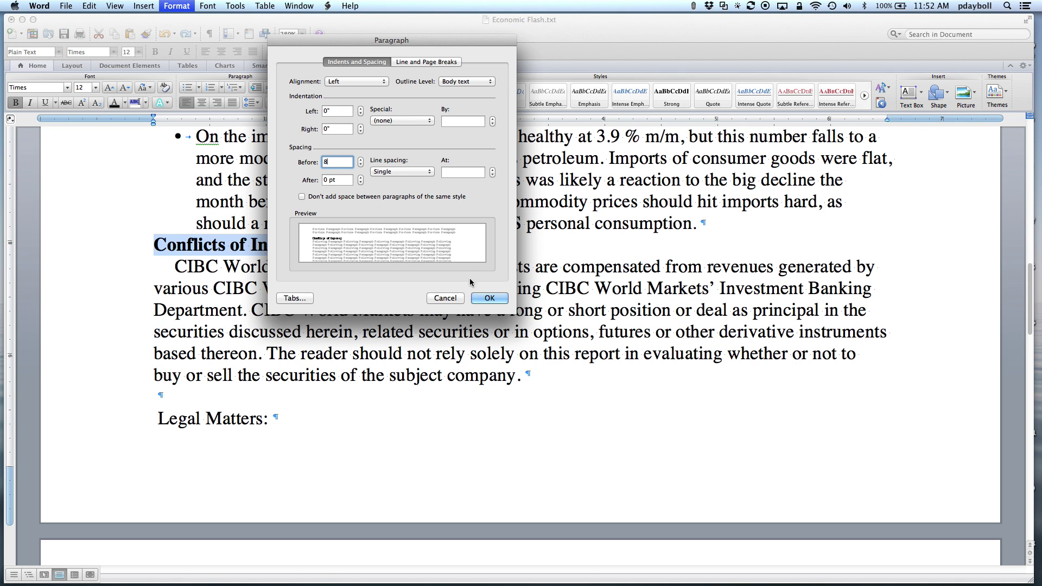
left_click(489, 298)
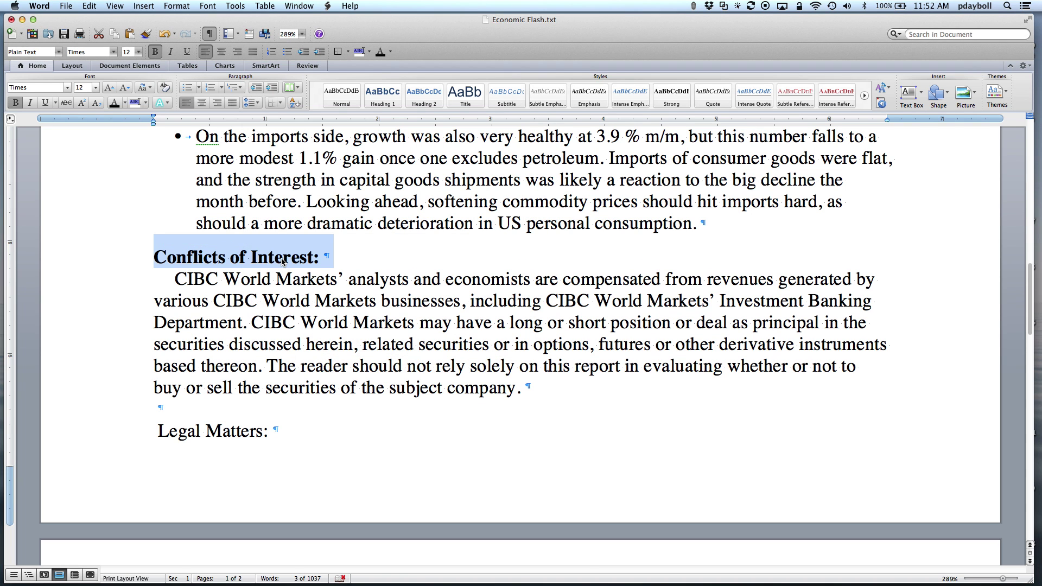
Step: Copy the bold formatting of the "Conflicts of Interest:" heading onto the "Legal Matters:" heading
left_click(282, 259)
left_click_drag(293, 257, 223, 255)
left_click(145, 34)
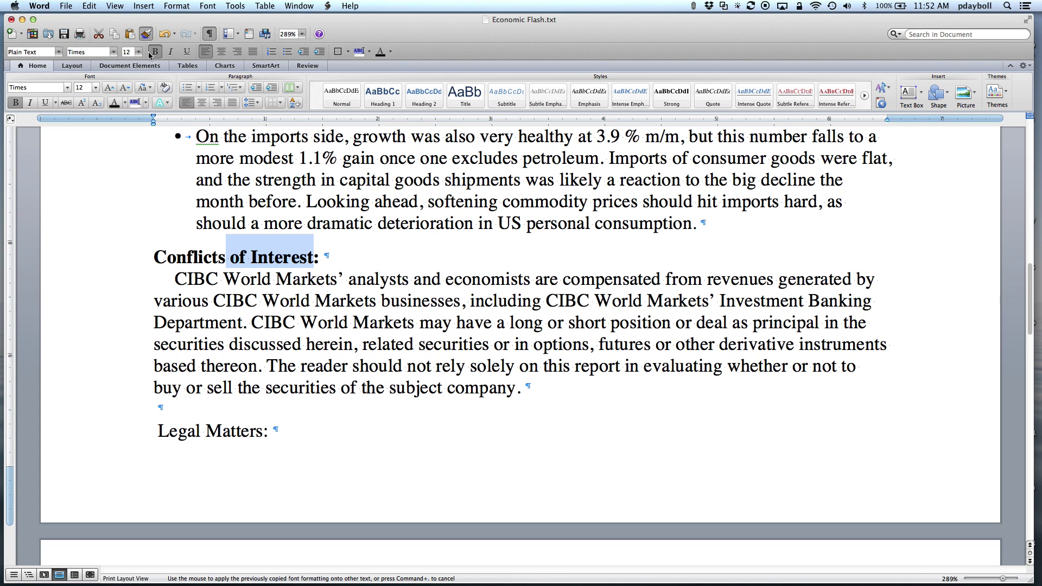
left_click_drag(263, 433, 158, 432)
scroll(263, 428, "down", 3)
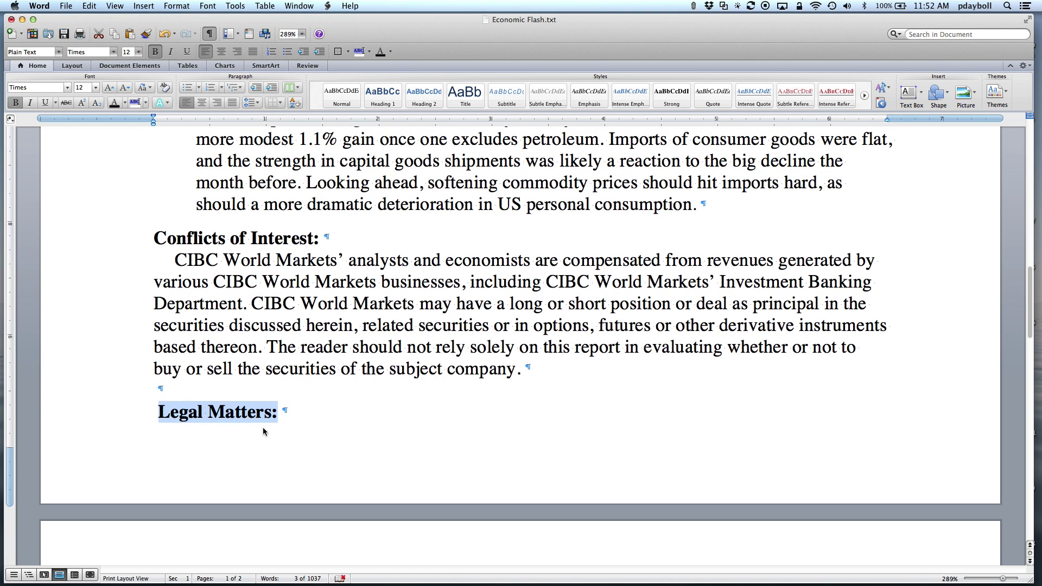
Step: Copy the paragraph formatting of the "Legal Matters:" heading onto the empty line above it
left_click(145, 34)
scroll(310, 358, "down", 5)
scroll(309, 356, "down", 15)
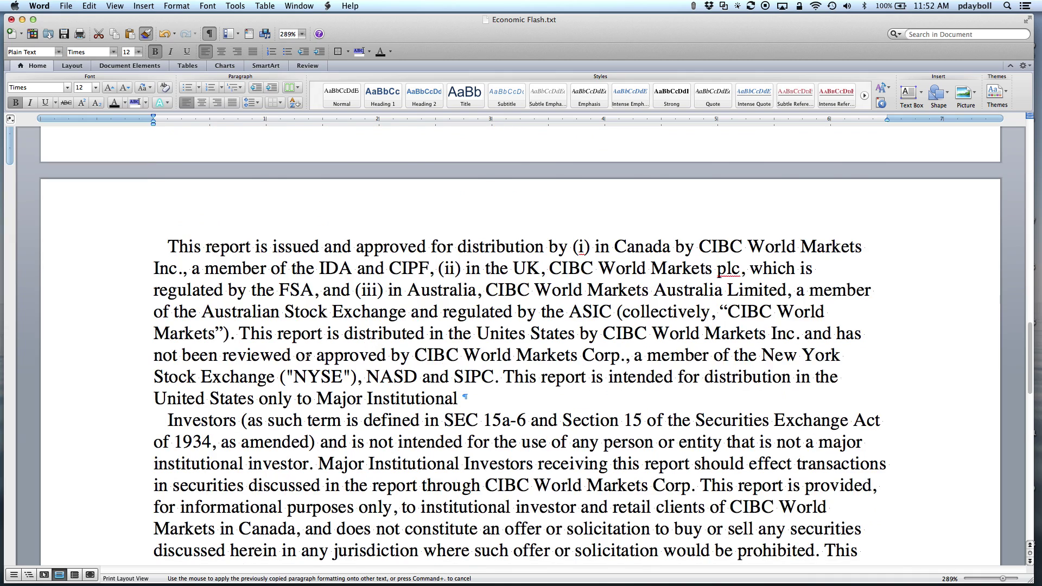
scroll(309, 356, "down", 2)
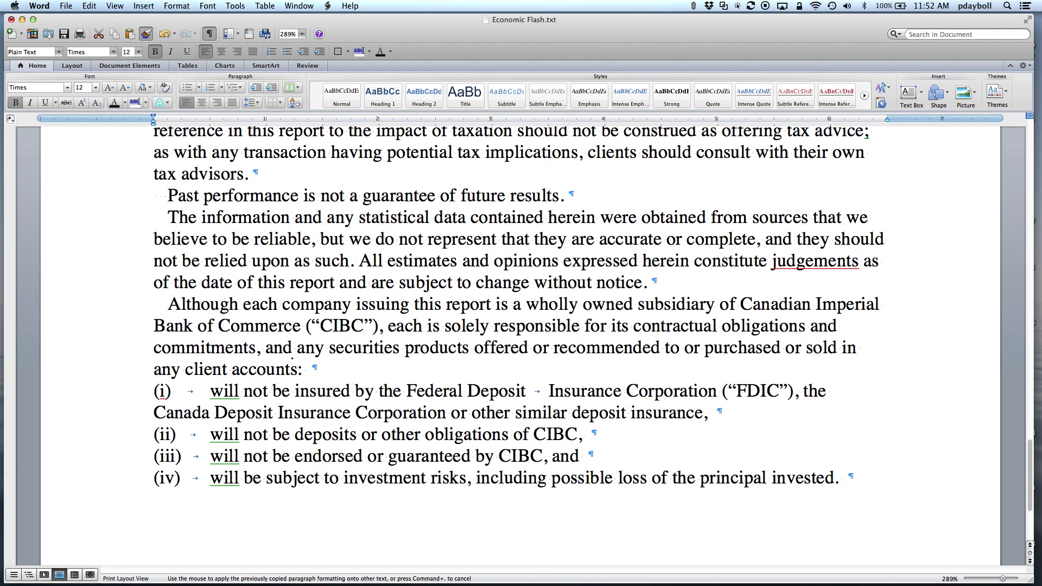
scroll(293, 358, "up", 20)
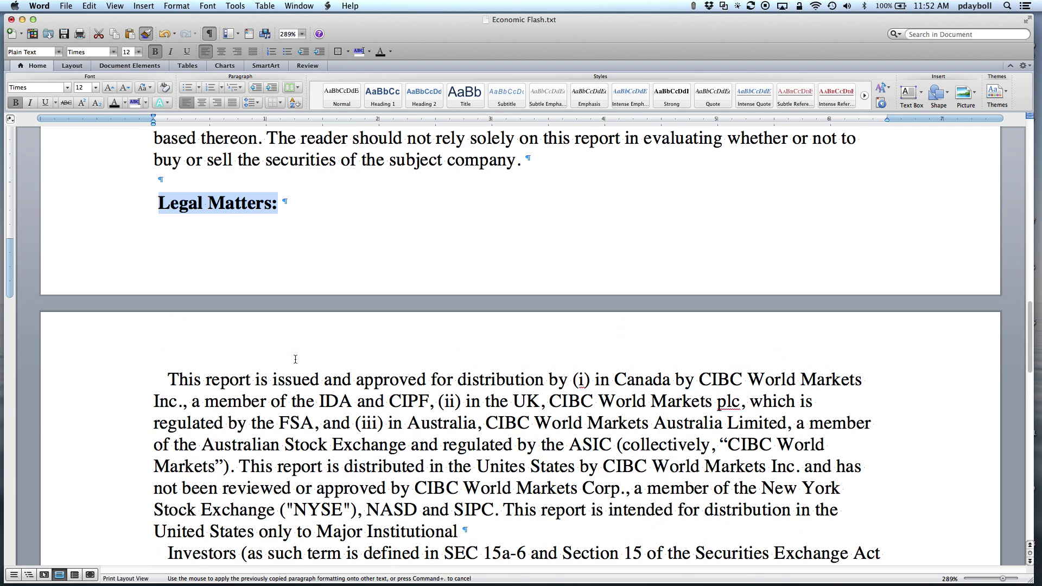
scroll(295, 359, "up", 5)
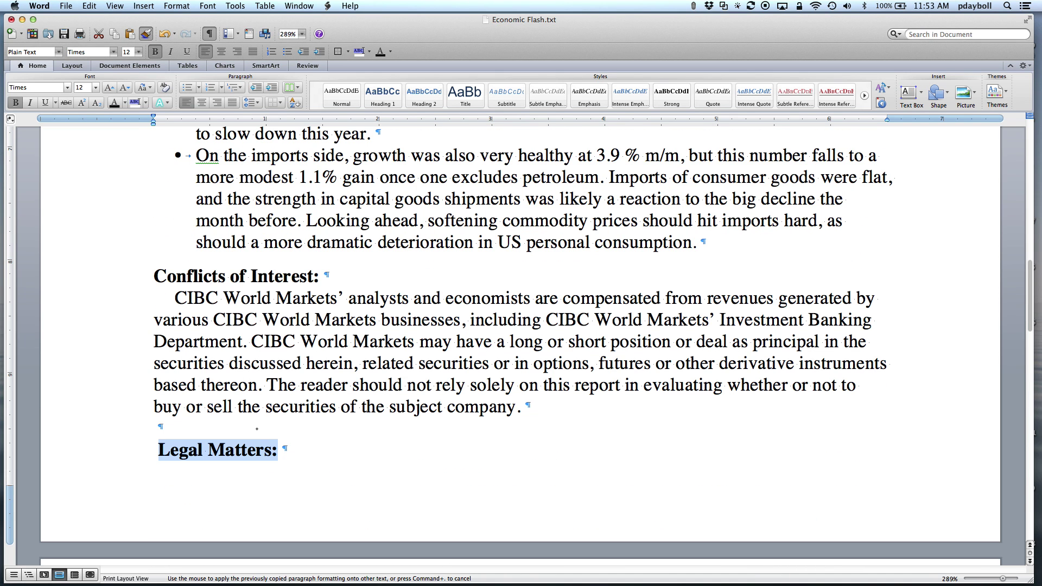
left_click(257, 428)
Step: Indent the Balance, Exports and Imports rows under the U.S. Trade Deficit title by about 0.25 inch
scroll(261, 428, "up", 7)
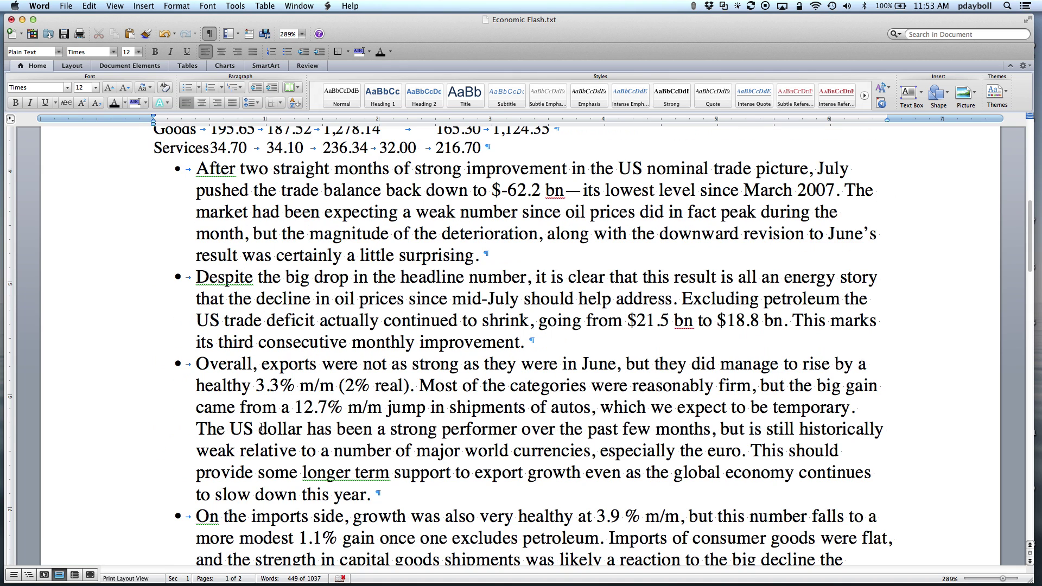
scroll(261, 429, "up", 4)
scroll(261, 428, "up", 3)
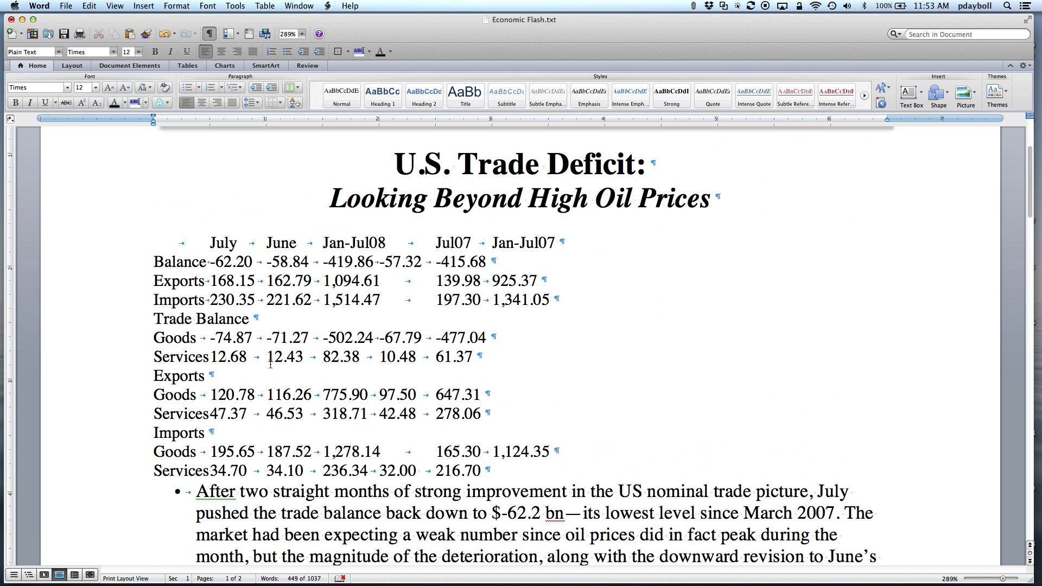
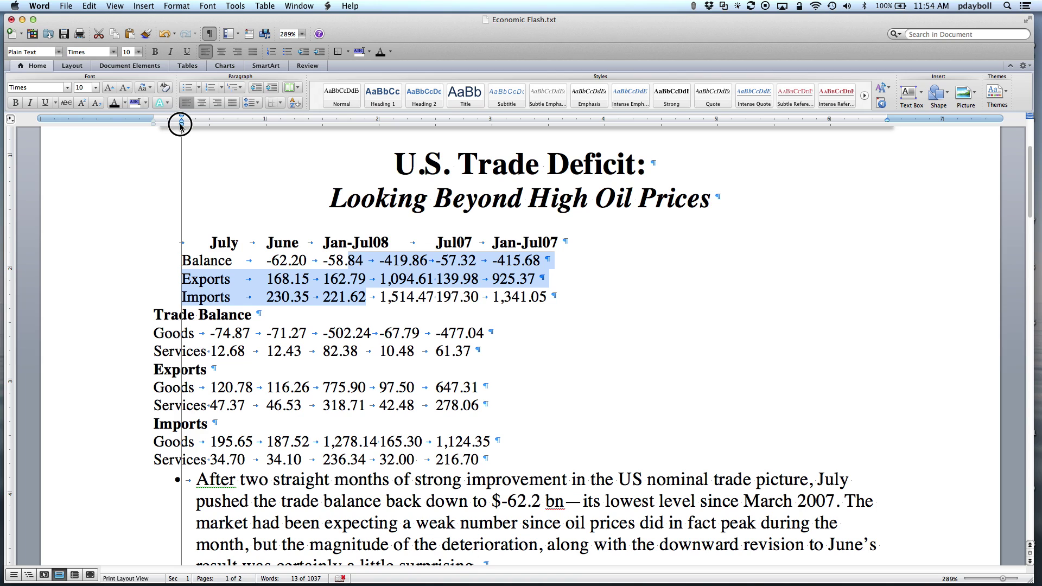
left_click_drag(181, 126, 180, 127)
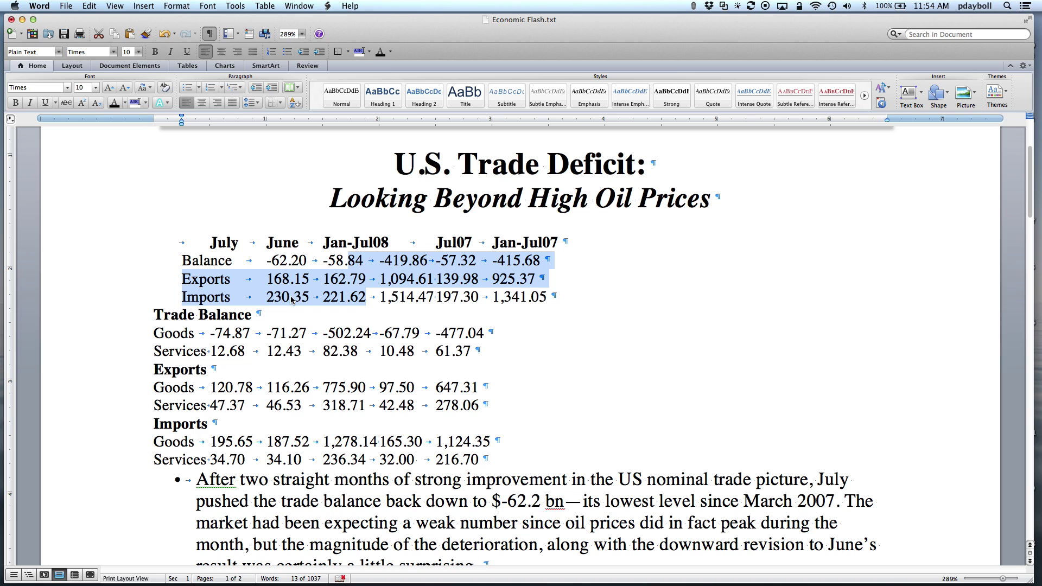
Step: Add a decimal tab stop at about 1.3 inches for the July figures in the Balance, Exports and Imports rows
left_click(10, 120)
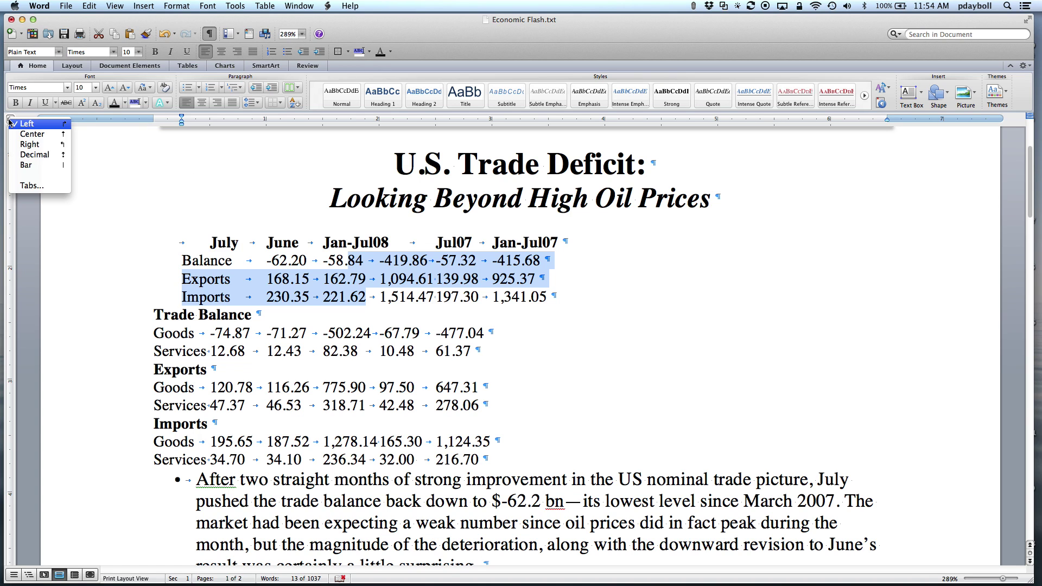
left_click(28, 155)
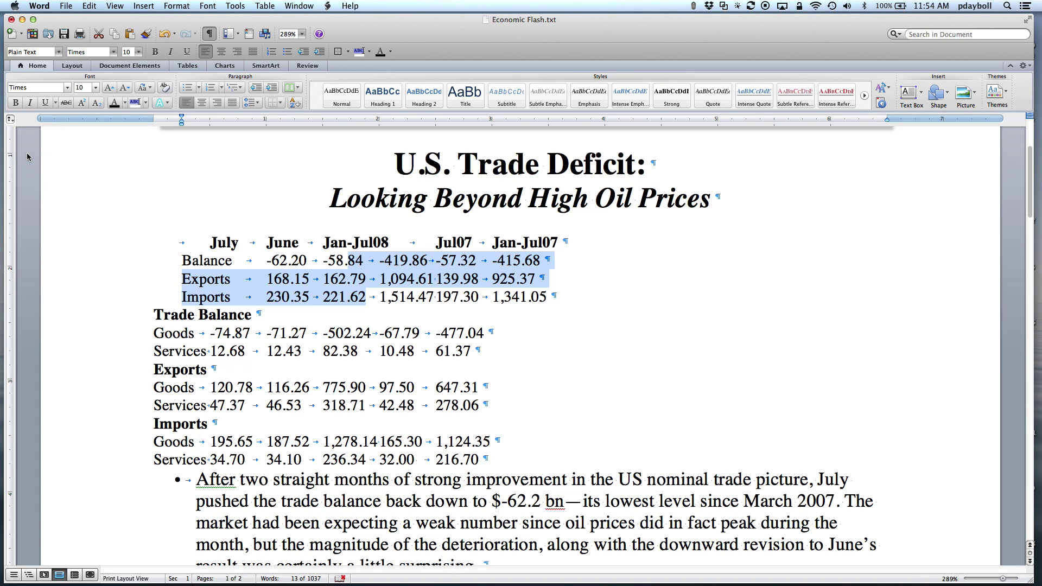
left_click(11, 121)
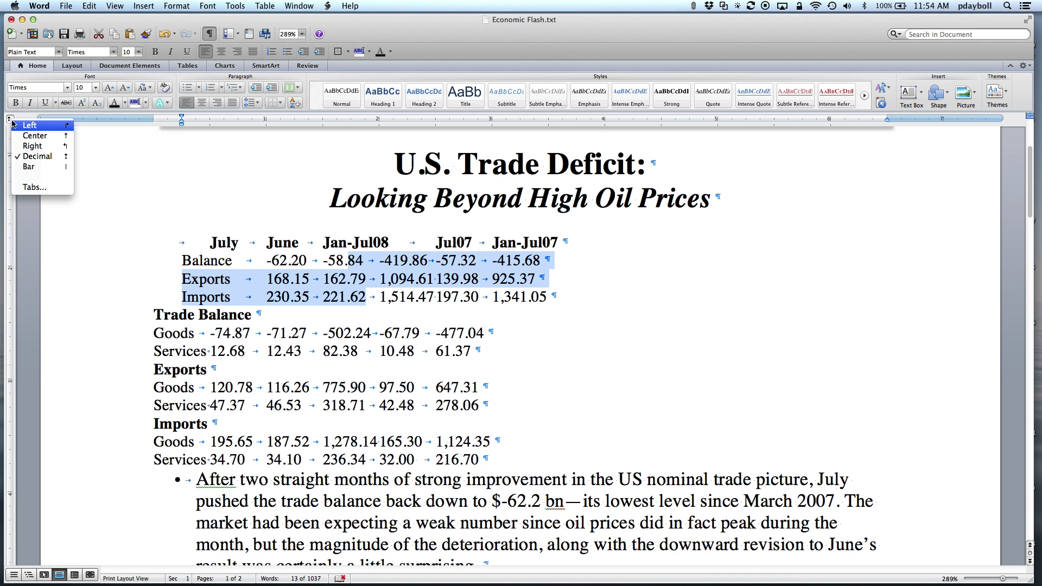
left_click(319, 128)
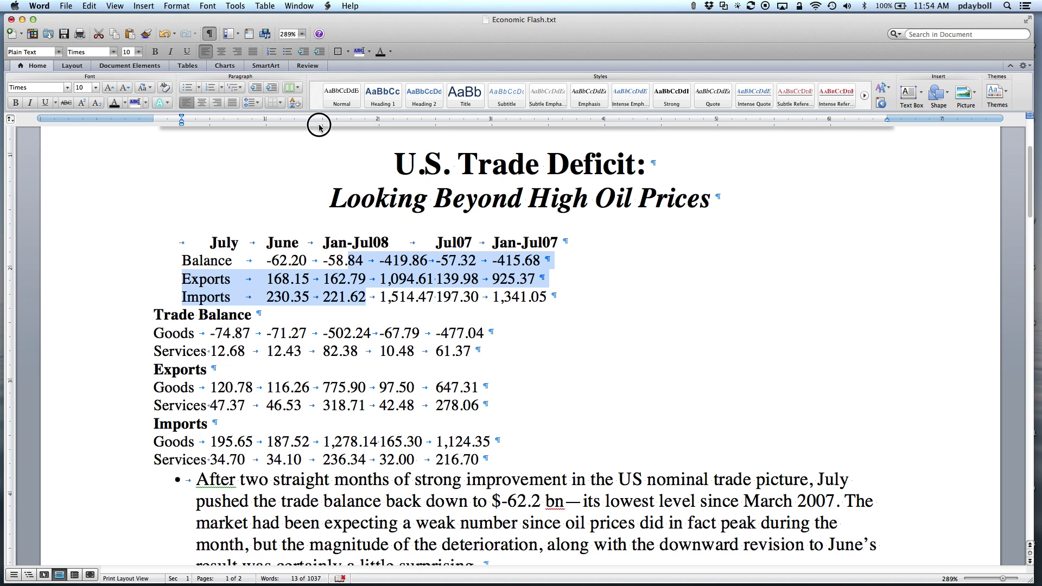
left_click(320, 127)
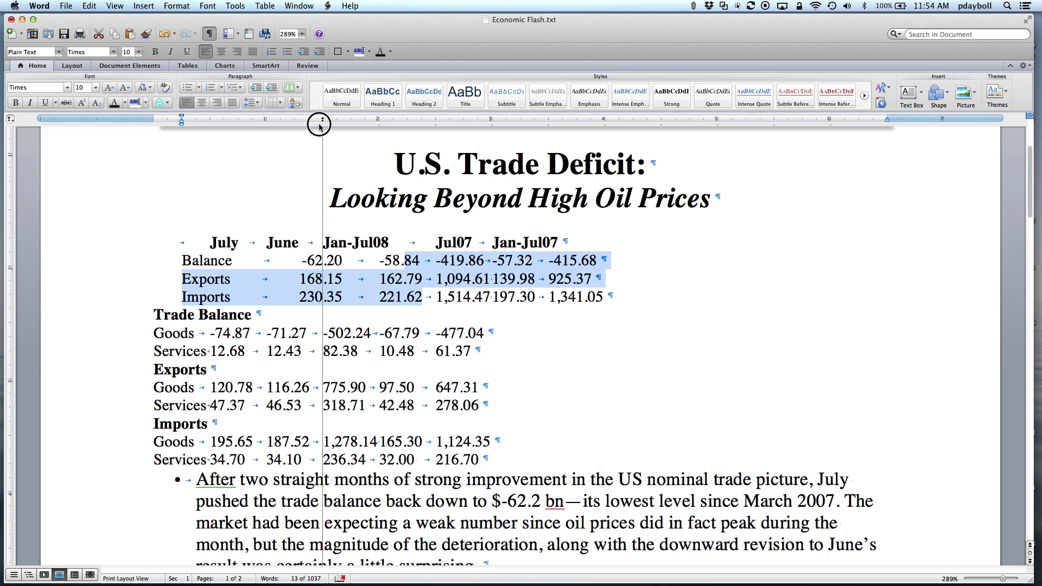
left_click_drag(319, 128, 302, 127)
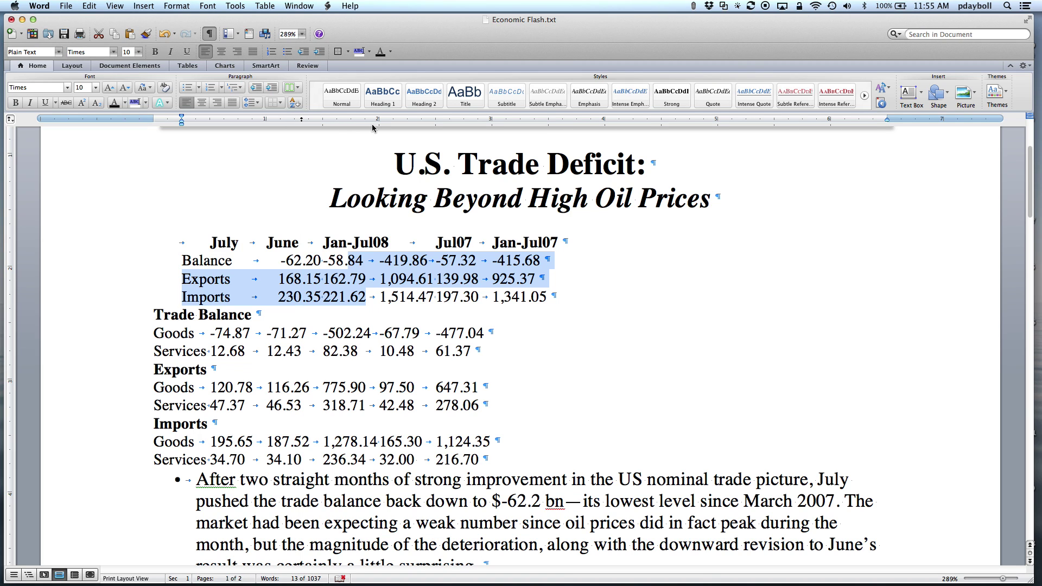
Step: Add decimal tab stops at about 2.1, 3, 4.1 and 5.25 inches for the remaining figures in the Balance, Exports and Imports rows
mouse_move(372, 125)
left_mouse_down()
mouse_move(401, 125)
mouse_move(388, 126)
left_mouse_up()
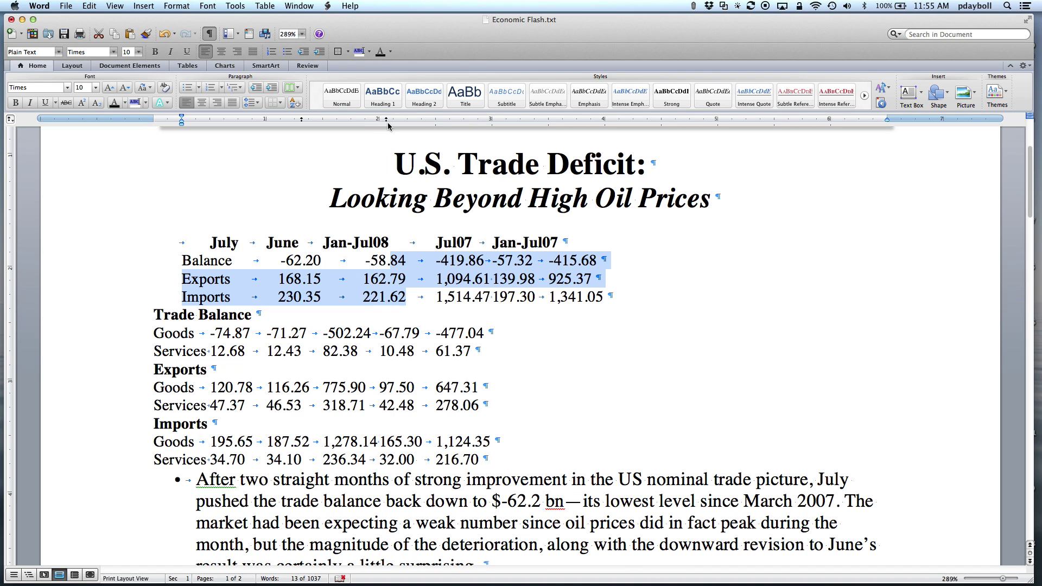
left_click_drag(494, 127, 495, 128)
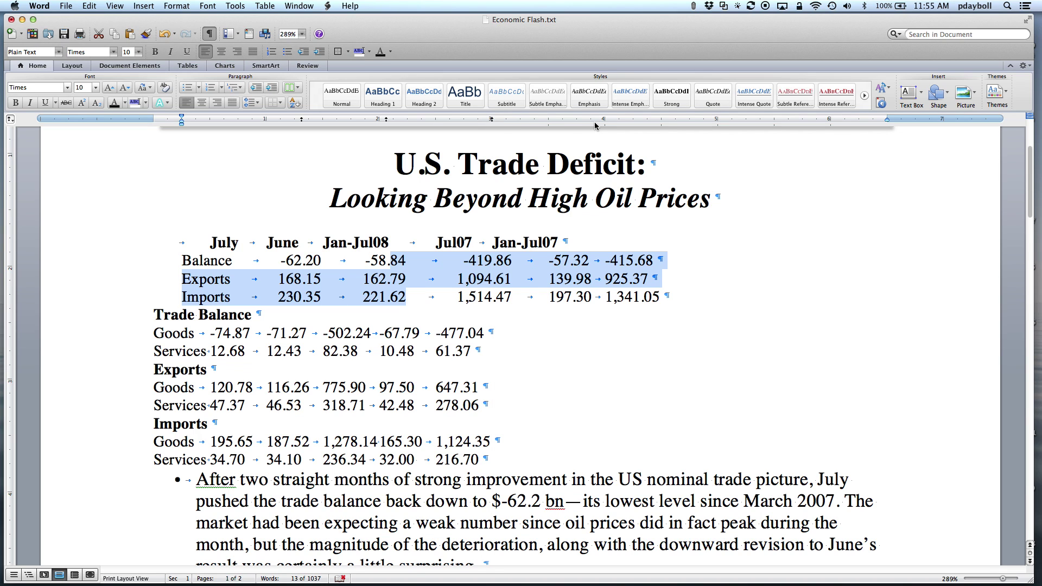
left_click_drag(595, 122, 595, 126)
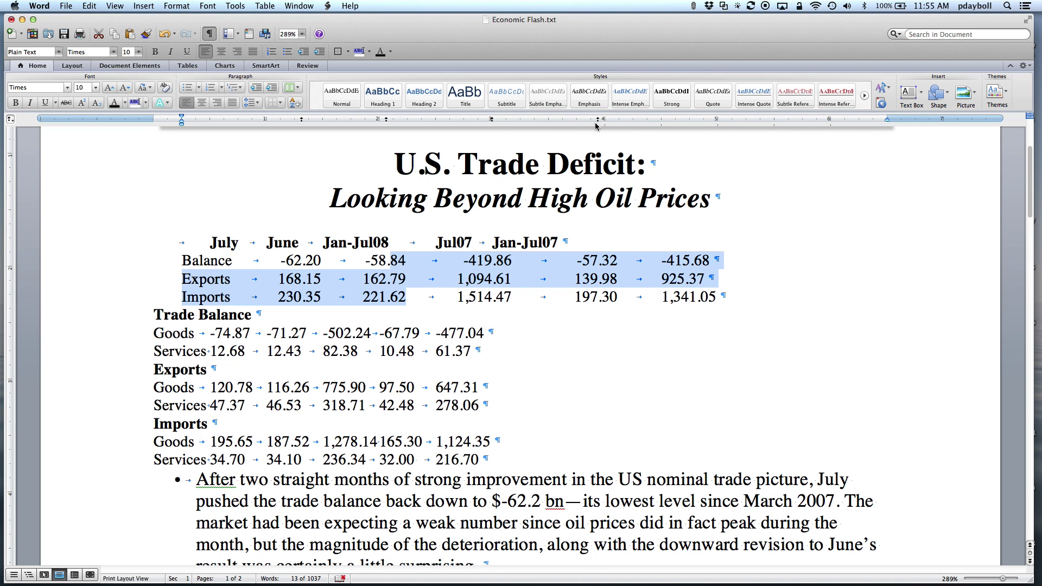
left_click_drag(725, 121, 745, 123)
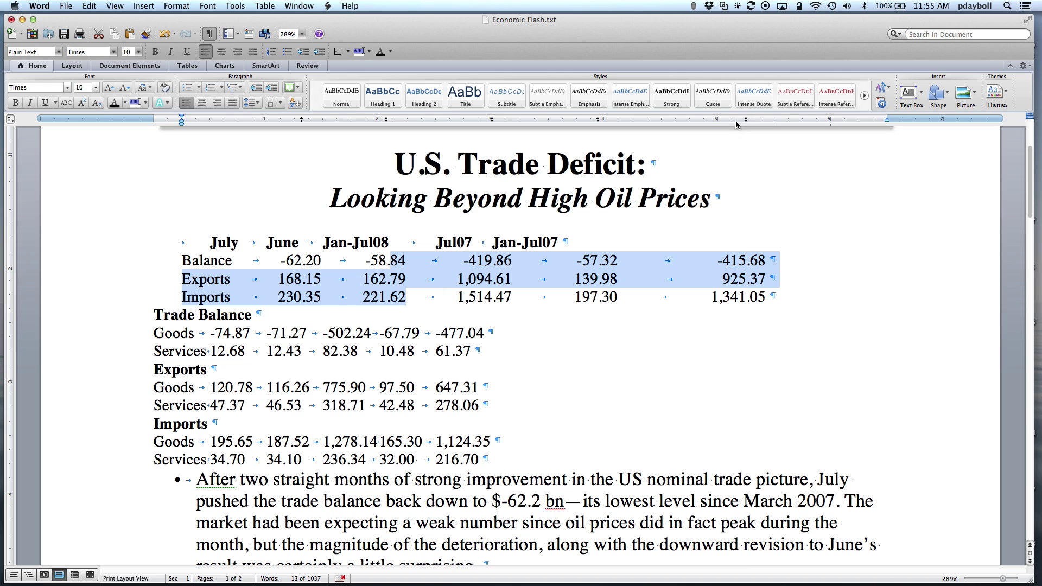
left_click_drag(598, 121, 618, 124)
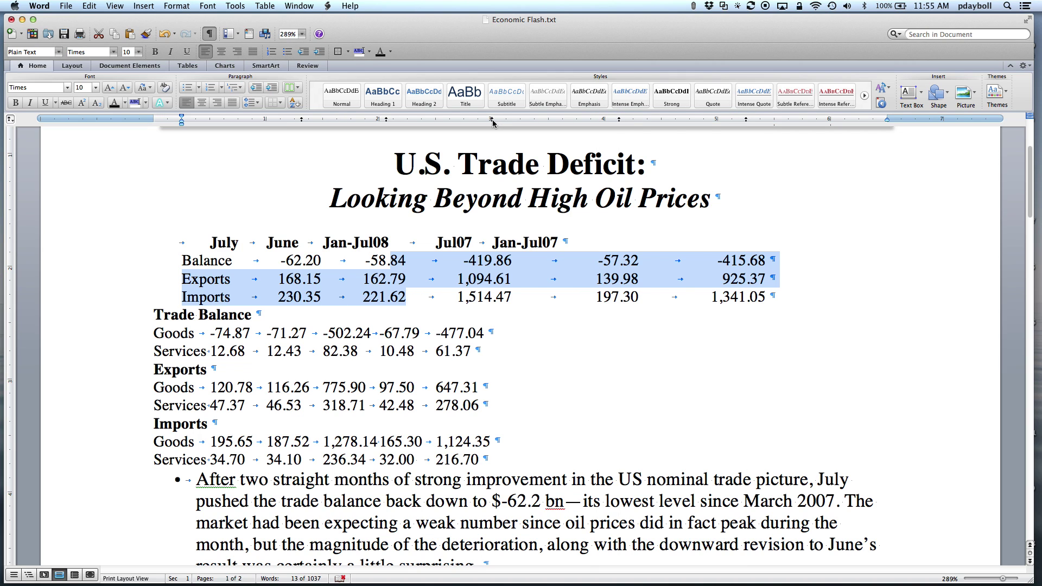
Step: Move the second and third decimal tab stops of the Balance, Exports and Imports rows to about 2.25 and 3.25 inches
left_click_drag(493, 123, 508, 122)
left_click_drag(387, 120, 394, 123)
left_click_drag(506, 120, 520, 122)
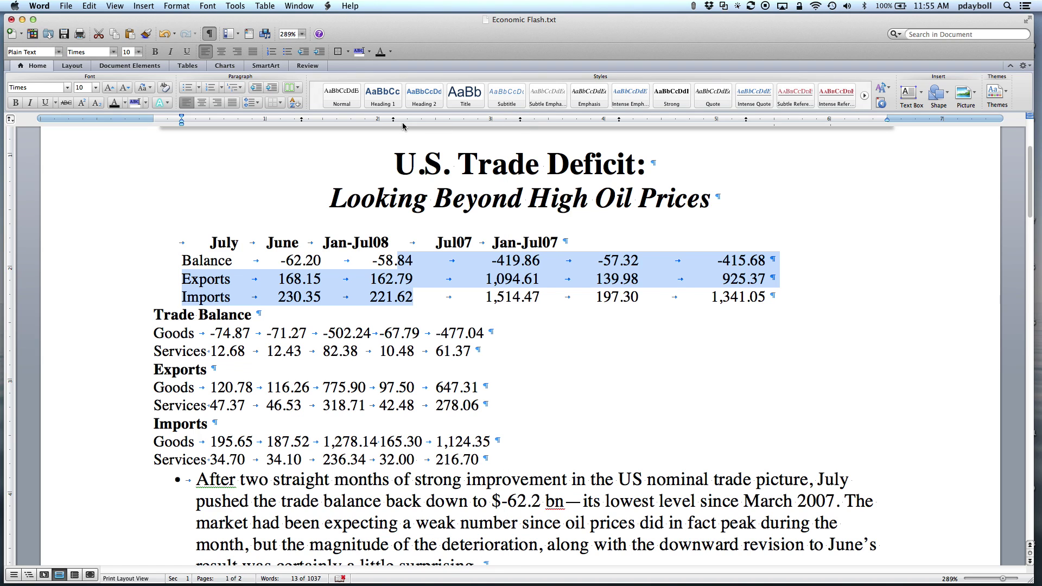
left_click_drag(394, 122, 407, 123)
Step: Add center tab stops at about 1.3, 2.25, 3.25, 4.1 and 5.25 inches to the column heading row from July to Jan-Jul07
left_click(552, 243)
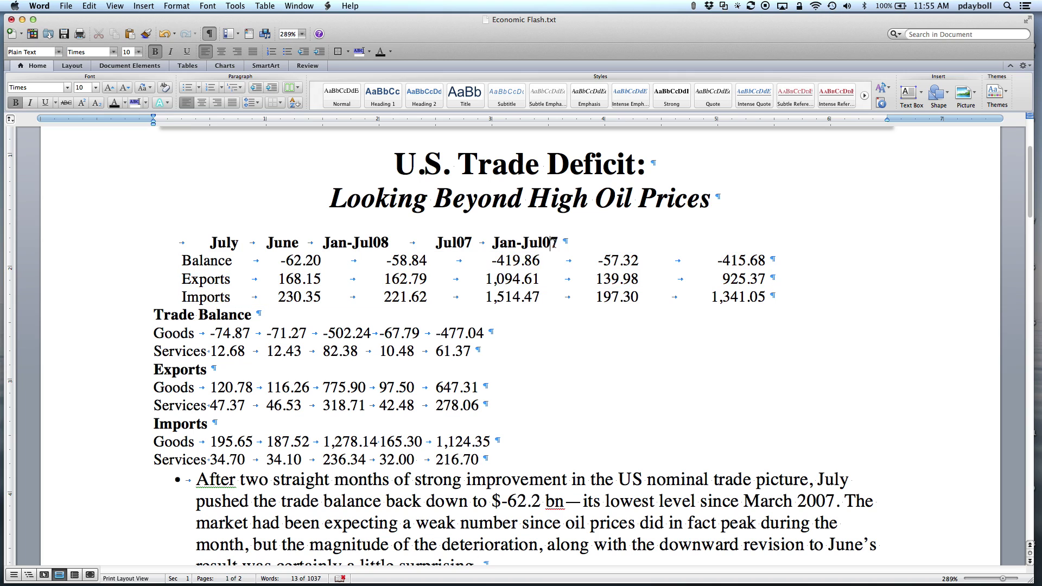
left_click_drag(552, 243, 437, 243)
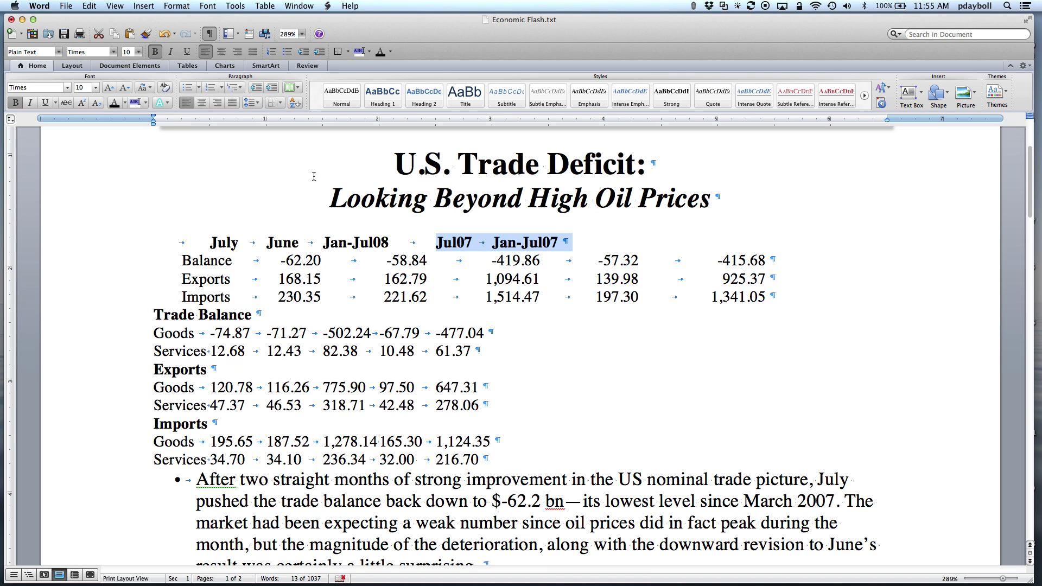
left_click(10, 119)
left_click(26, 137)
left_click(303, 121)
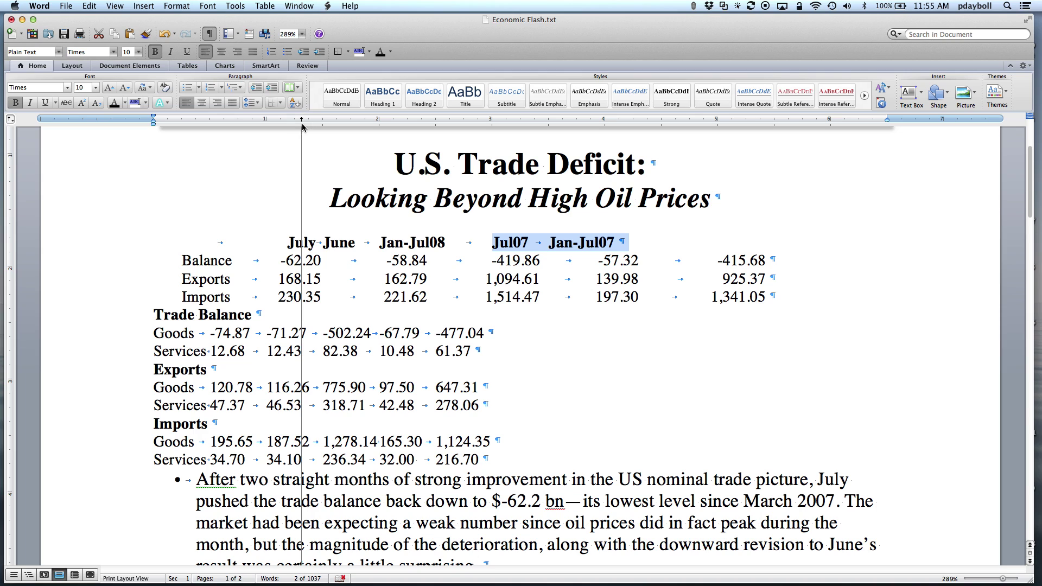
left_click(404, 124)
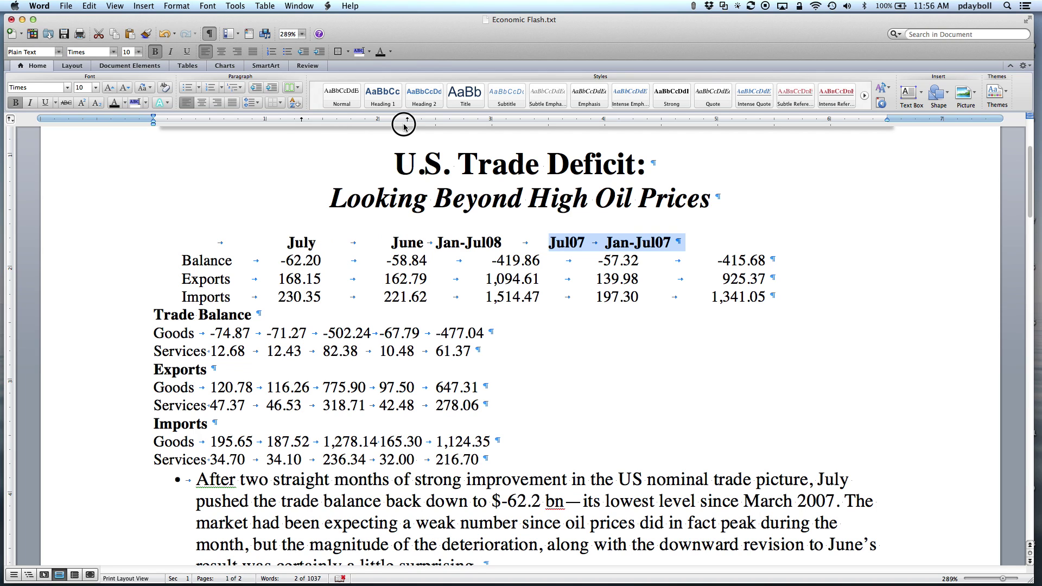
left_click(520, 121)
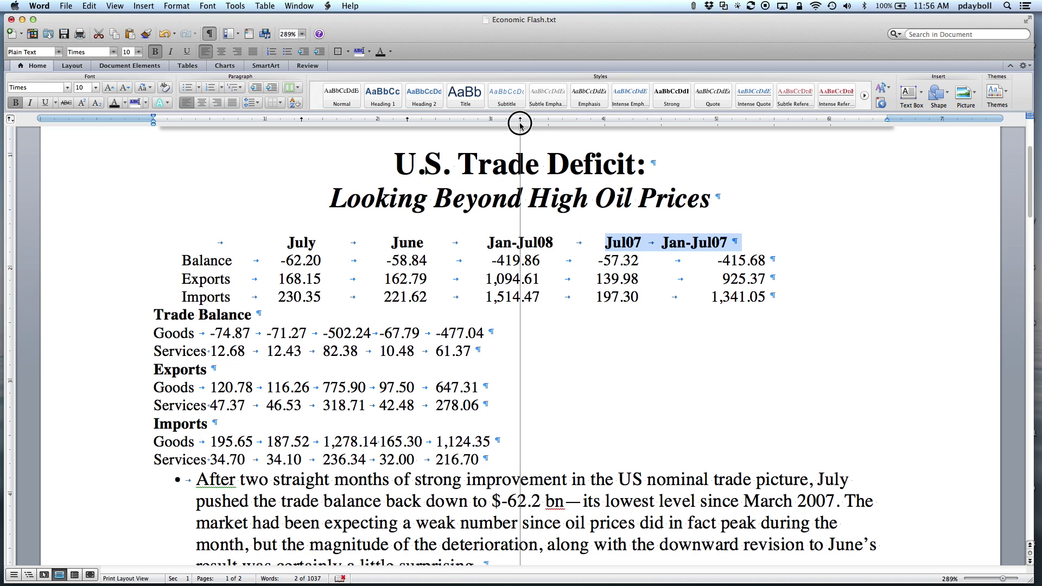
left_click(621, 122)
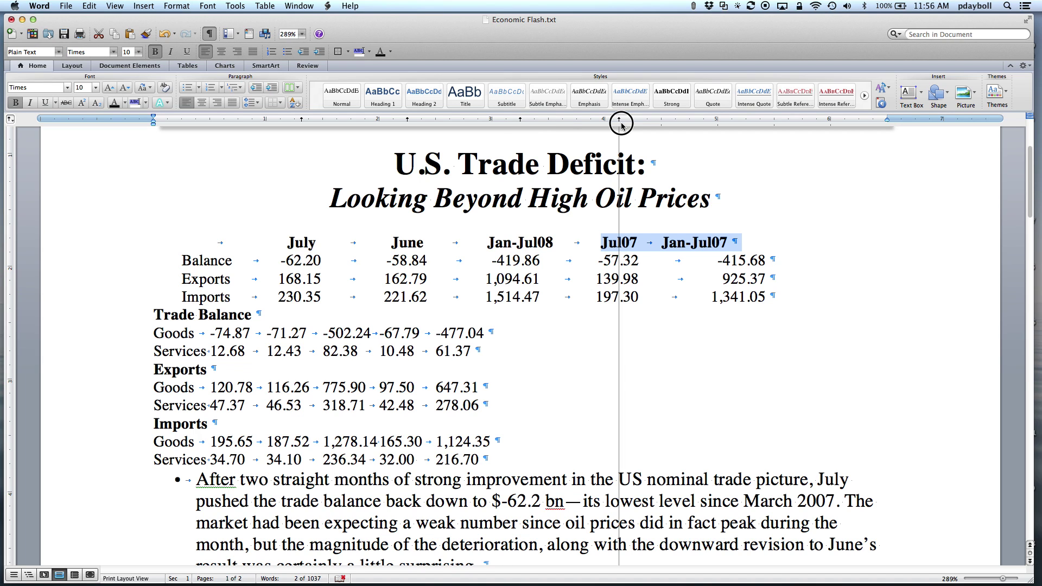
left_click_drag(621, 125, 619, 124)
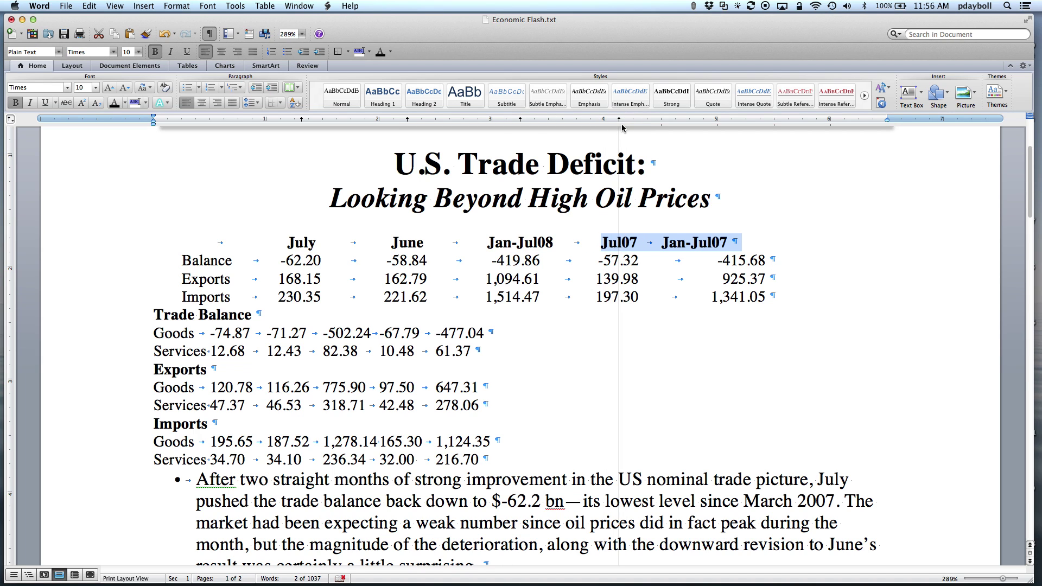
left_click(751, 123)
left_click_drag(751, 124, 746, 124)
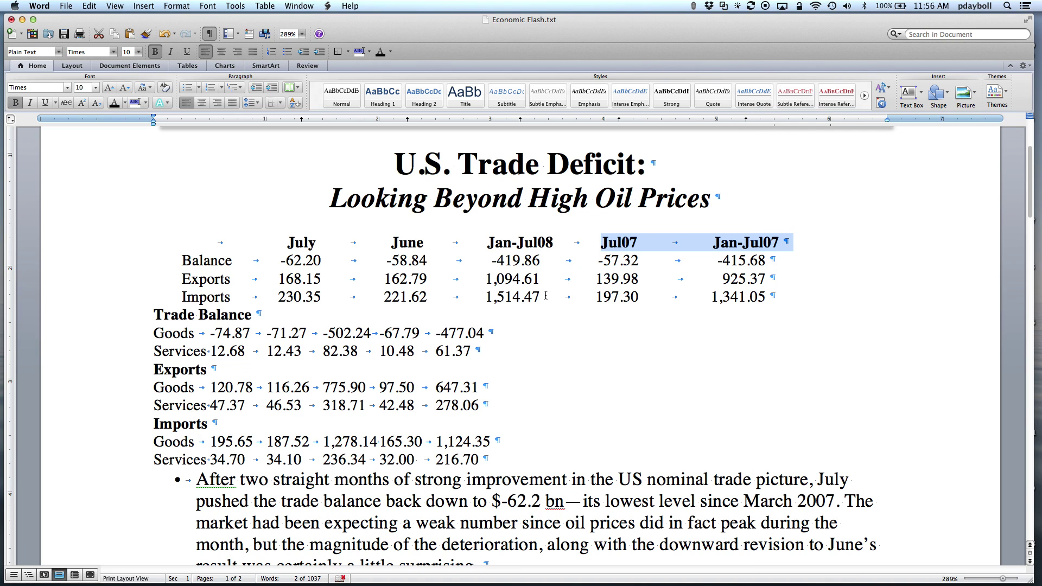
Step: Copy the paragraph formatting of the Balance, Exports and Imports rows onto the Goods and Services rows under Trade Balance, Exports and Imports
left_click_drag(305, 268, 329, 296)
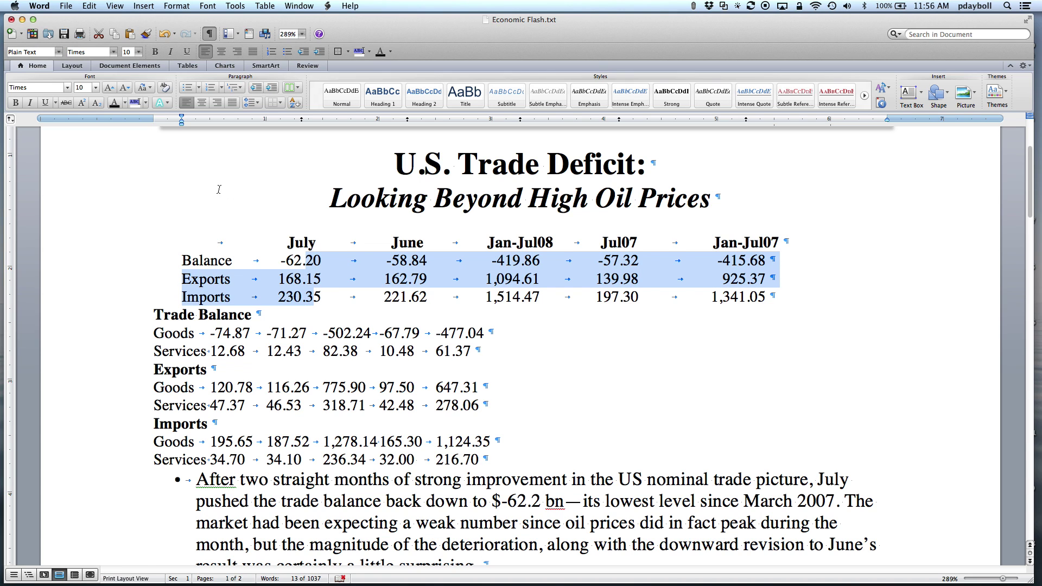
left_click(147, 34)
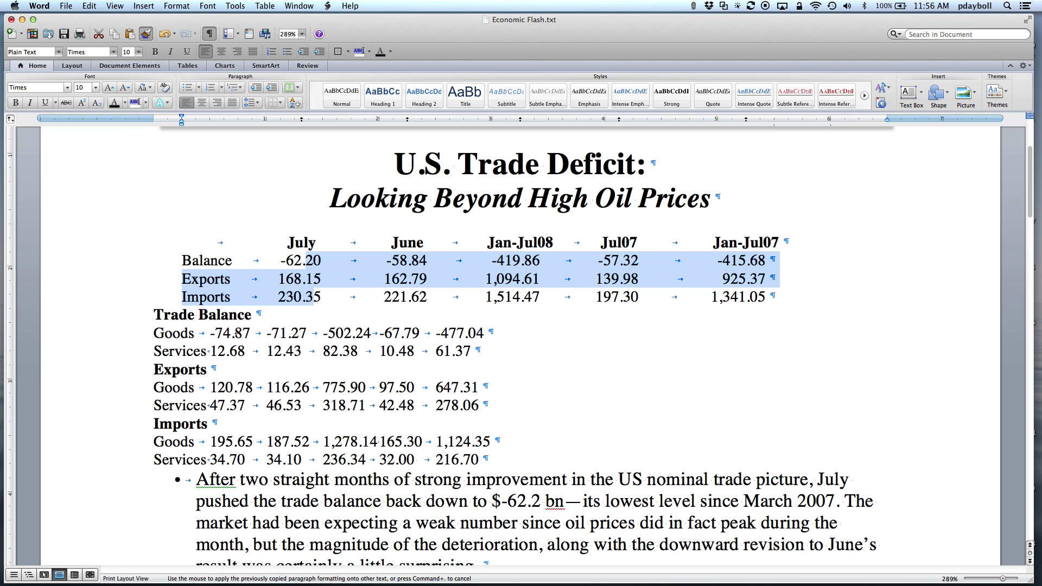
left_click_drag(239, 332, 242, 354)
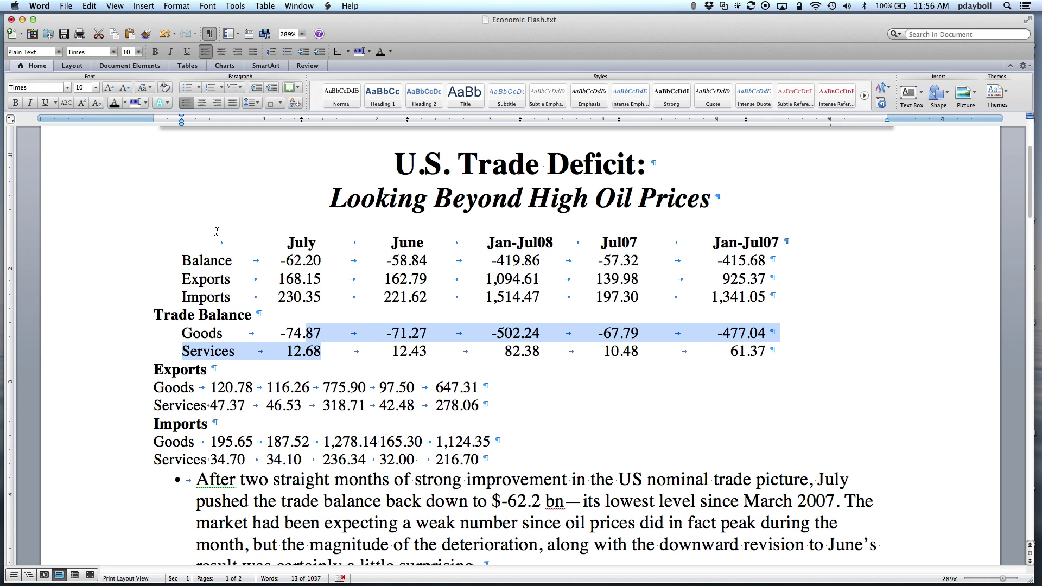
left_click(145, 34)
left_click_drag(243, 389, 254, 411)
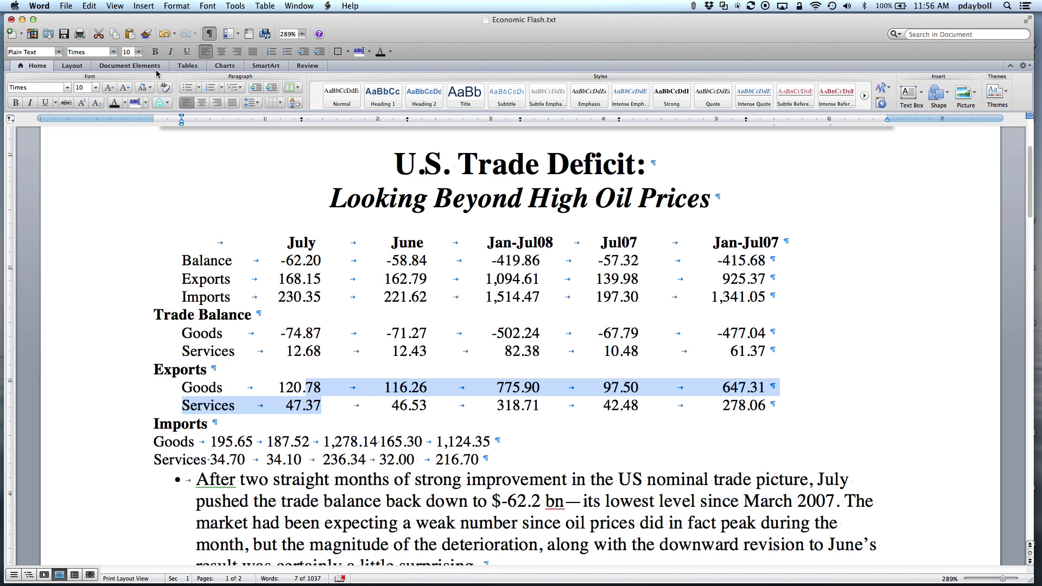
left_click(150, 36)
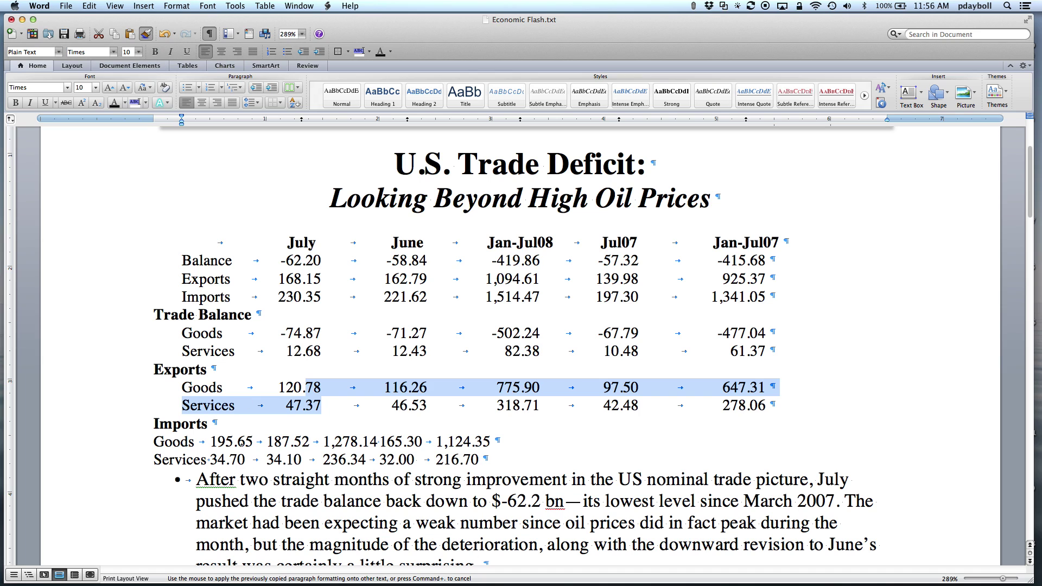
left_click_drag(238, 442, 245, 464)
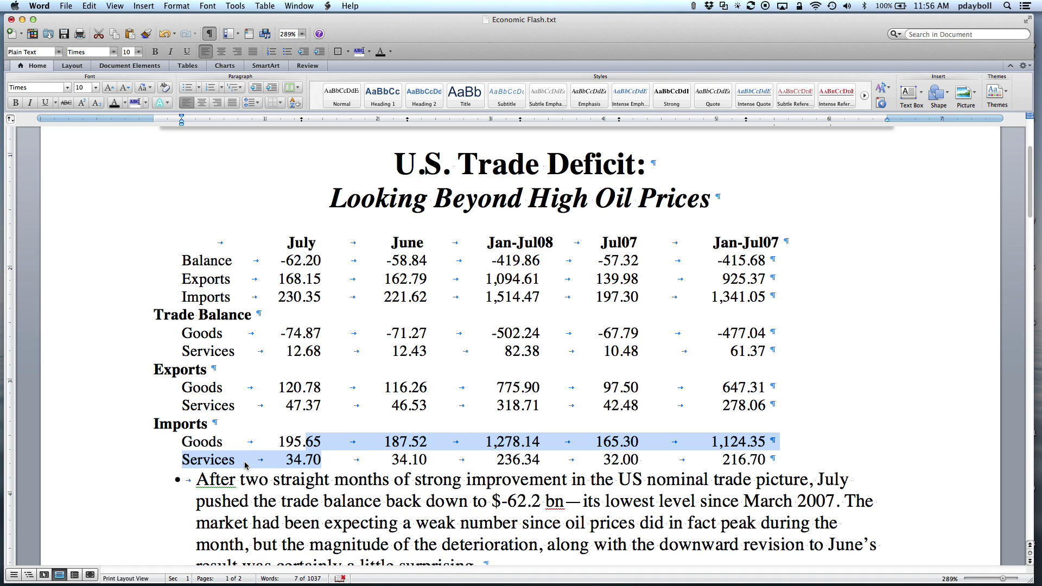
Step: Set the paragraph spacing after the last Services row, under Imports, to 12 pt
left_click(343, 464)
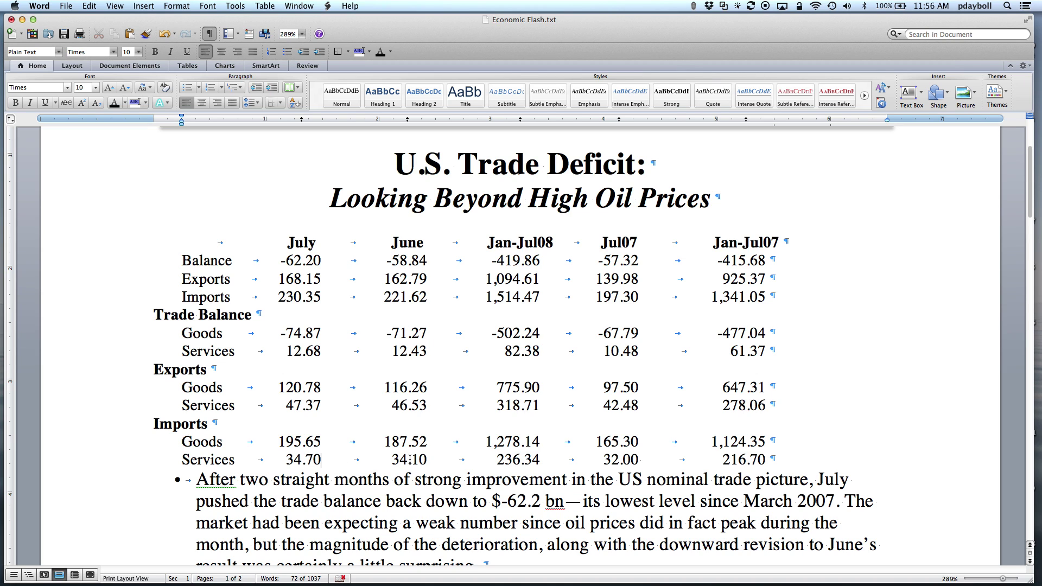
mouse_move(423, 478)
left_mouse_down()
mouse_move(370, 482)
mouse_move(430, 460)
left_mouse_up()
left_click(177, 6)
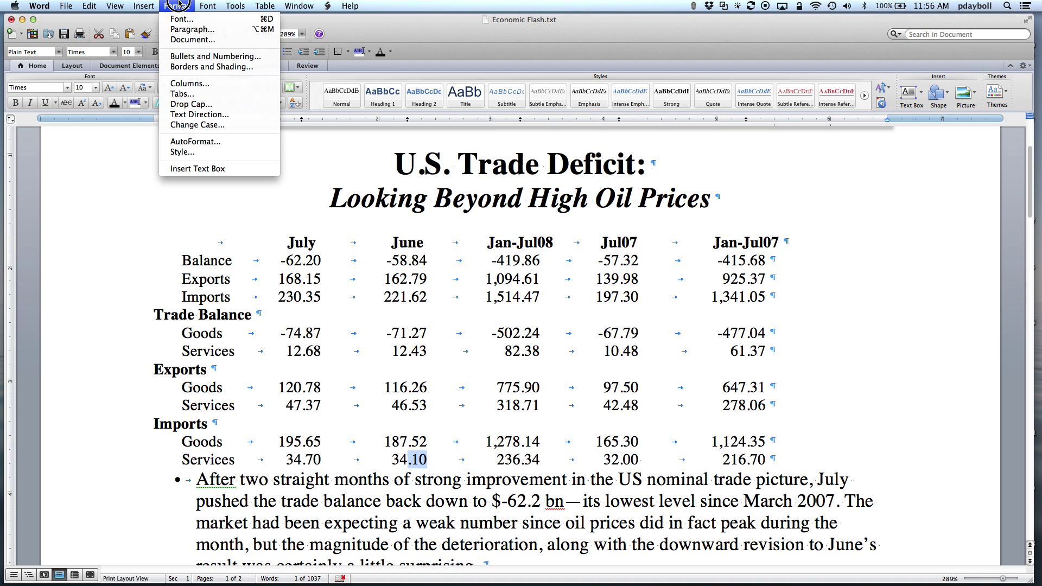
left_click(186, 29)
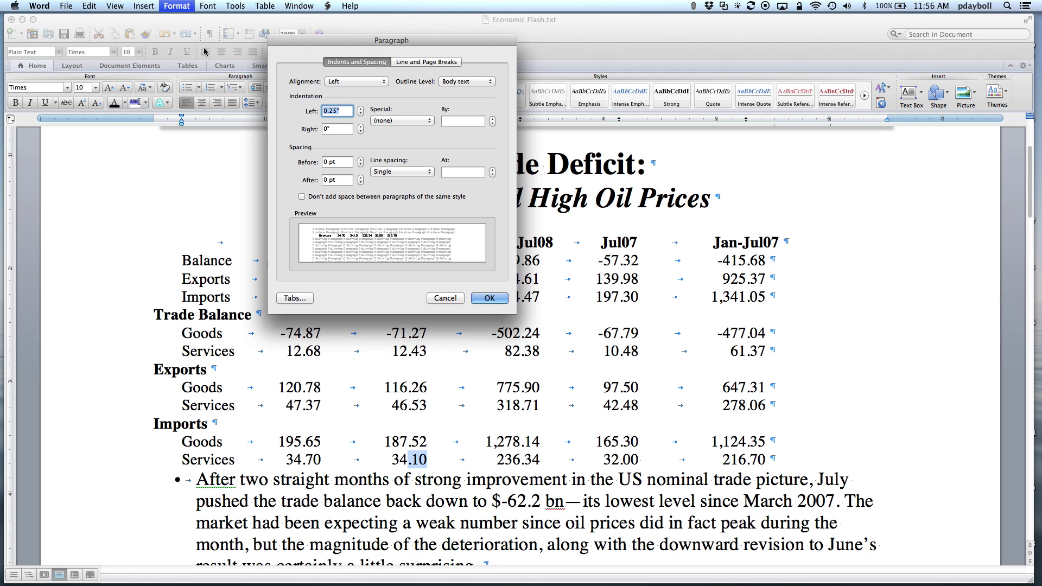
left_click(324, 179)
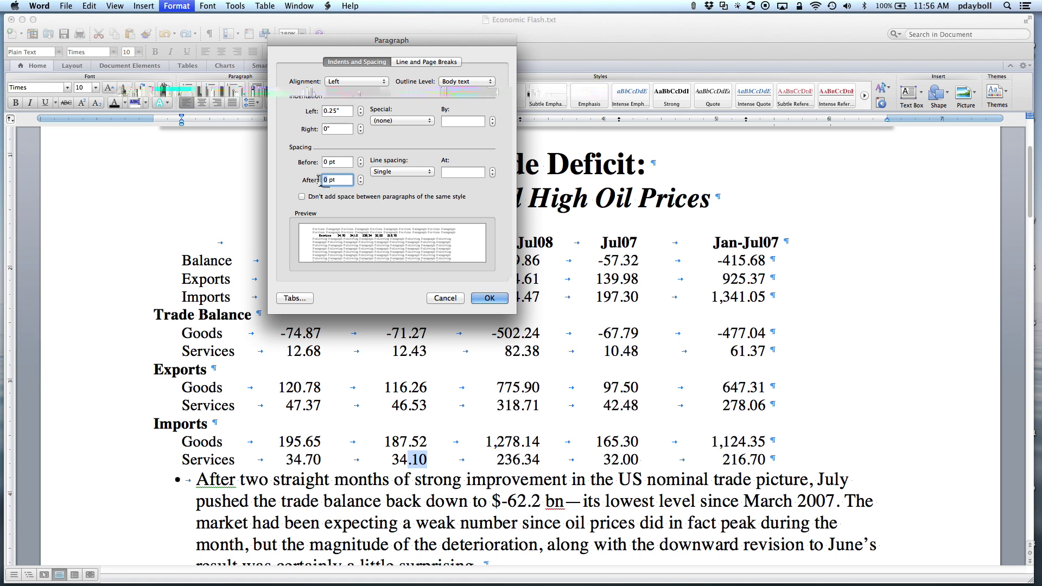
type("12")
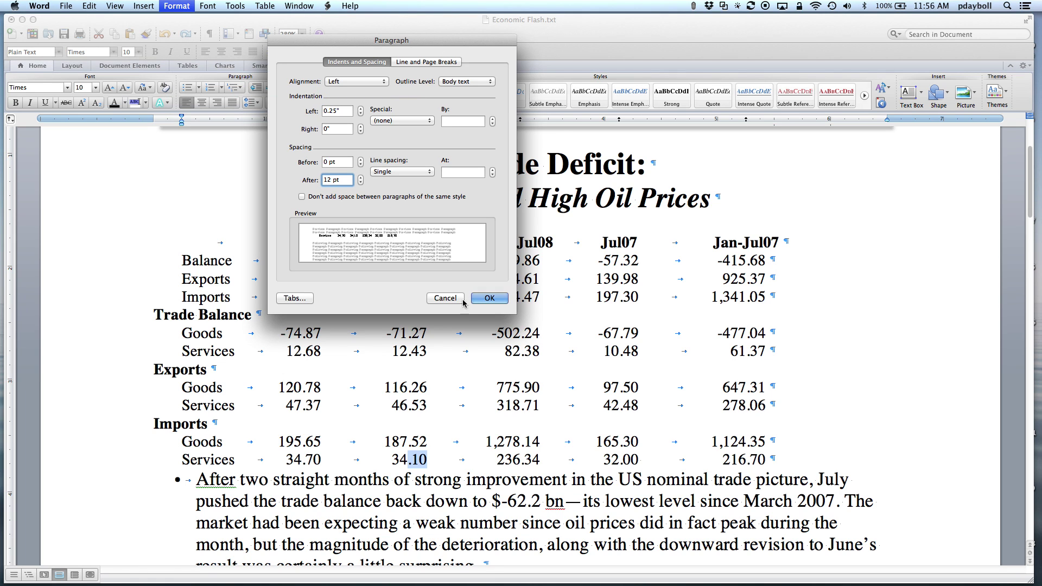
left_click(489, 298)
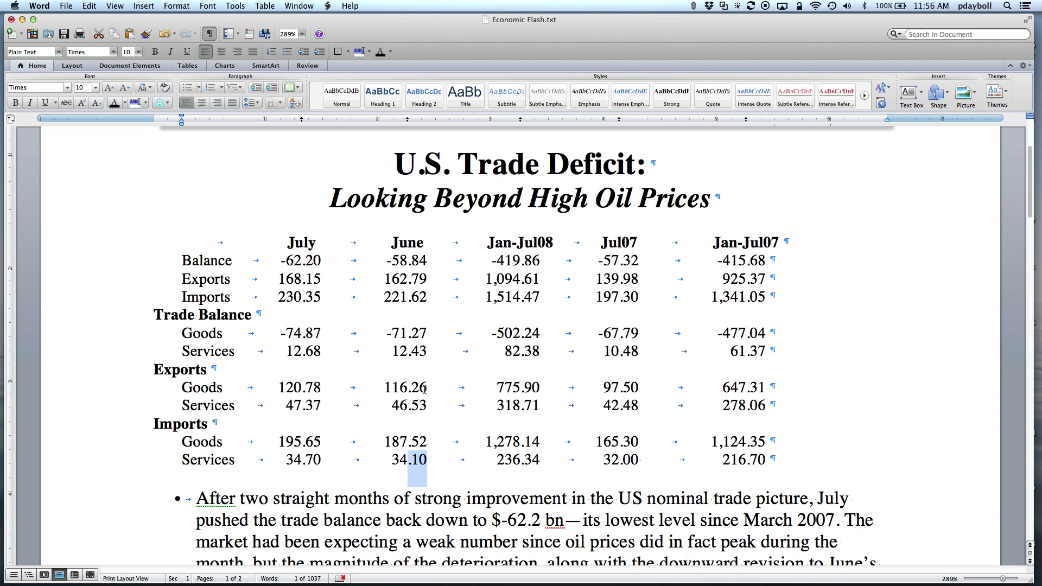
Step: Give legal items (i) to (iv) a hanging indent, with the numerals at about 0.3 inch and the text at about 0.7 inch
scroll(425, 389, "down", 10)
scroll(424, 389, "down", 10)
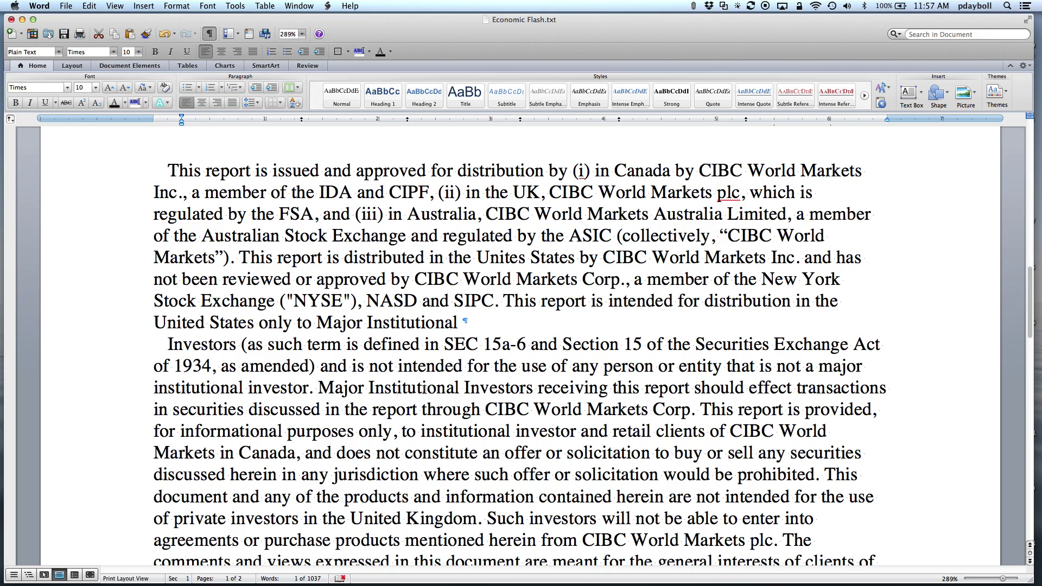
scroll(424, 389, "down", 5)
scroll(425, 389, "down", 9)
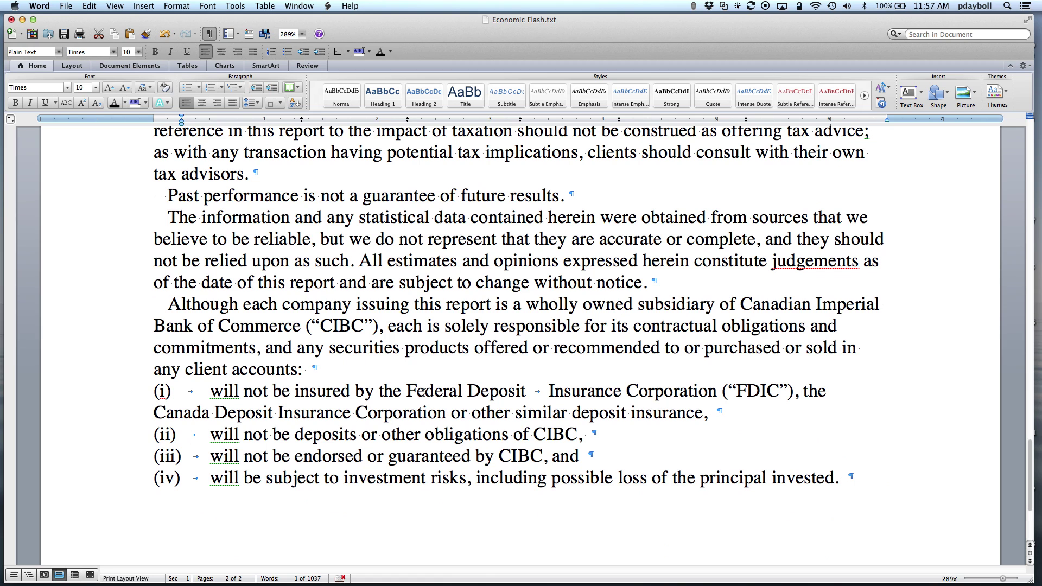
left_click_drag(310, 390, 328, 467)
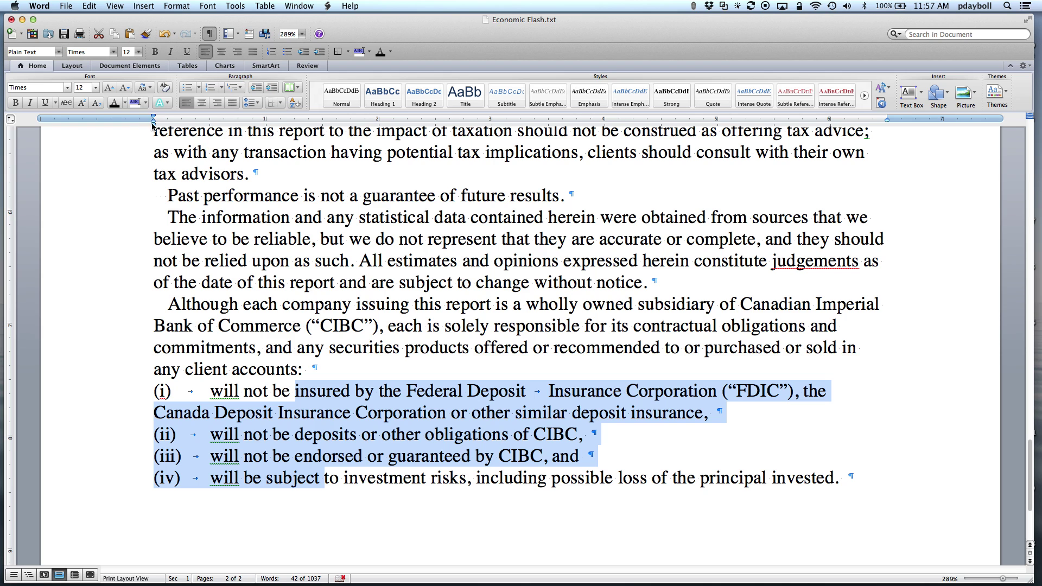
mouse_move(153, 124)
left_mouse_down()
mouse_move(231, 123)
mouse_move(189, 118)
left_mouse_up()
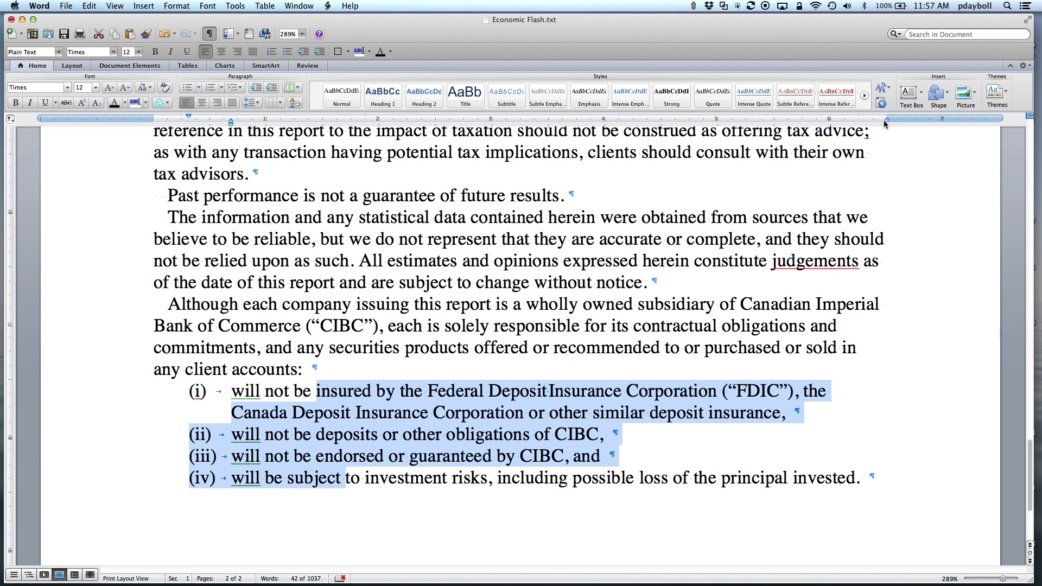
left_click_drag(886, 118, 796, 125)
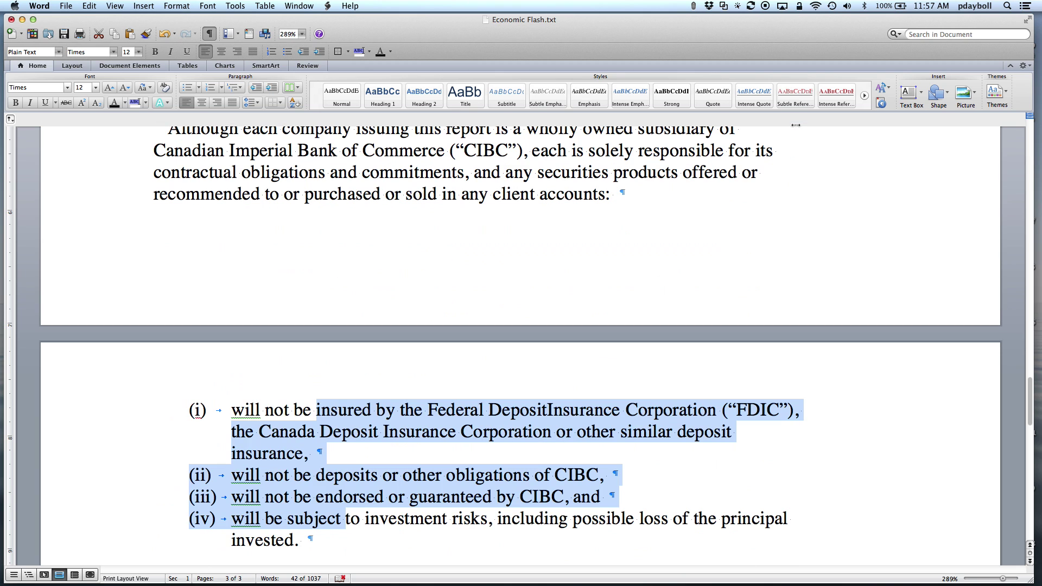
key("super+z")
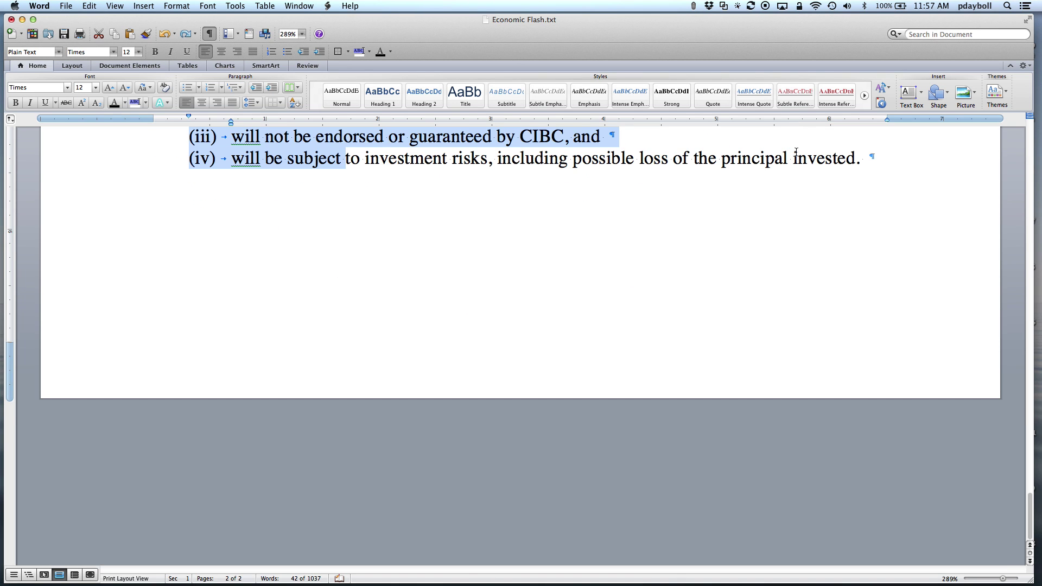
scroll(796, 152, "up", 5)
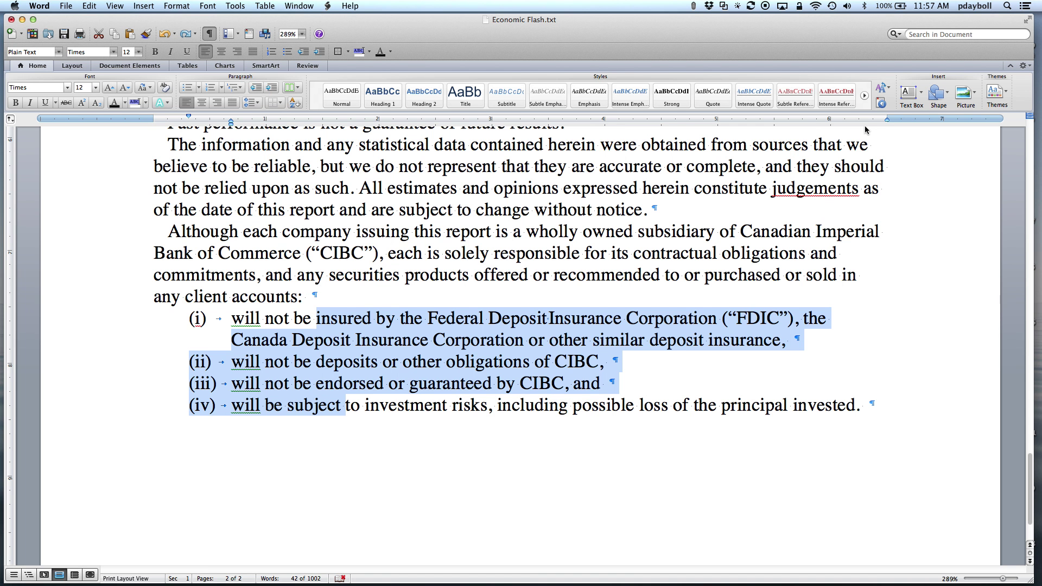
Step: Bring the right indent of items (i) to (iv) in to about 5.25 inches and shift their hanging text indent to about 0.8 inch
left_click_drag(885, 119, 868, 120)
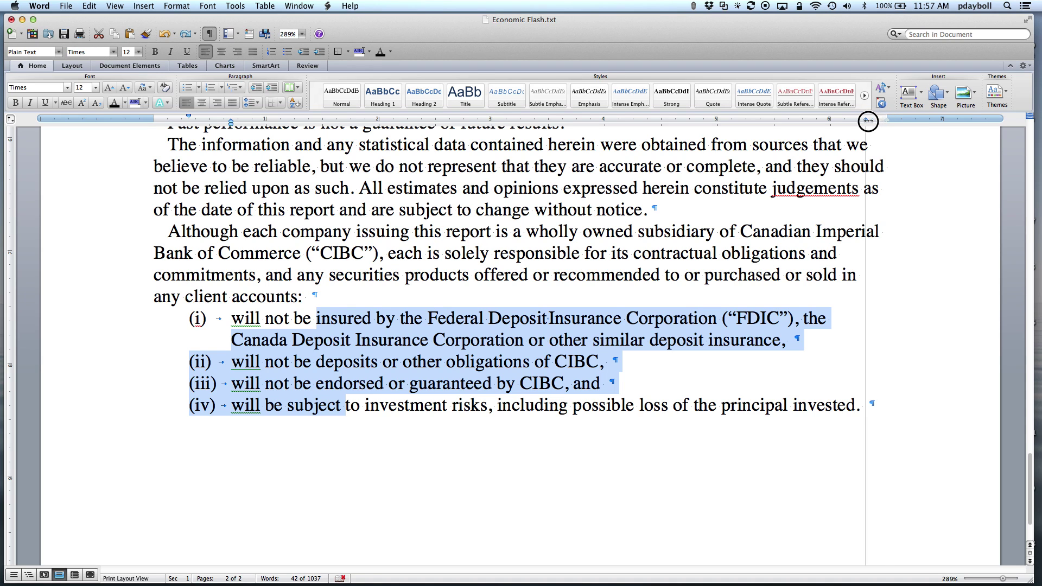
left_click(897, 118)
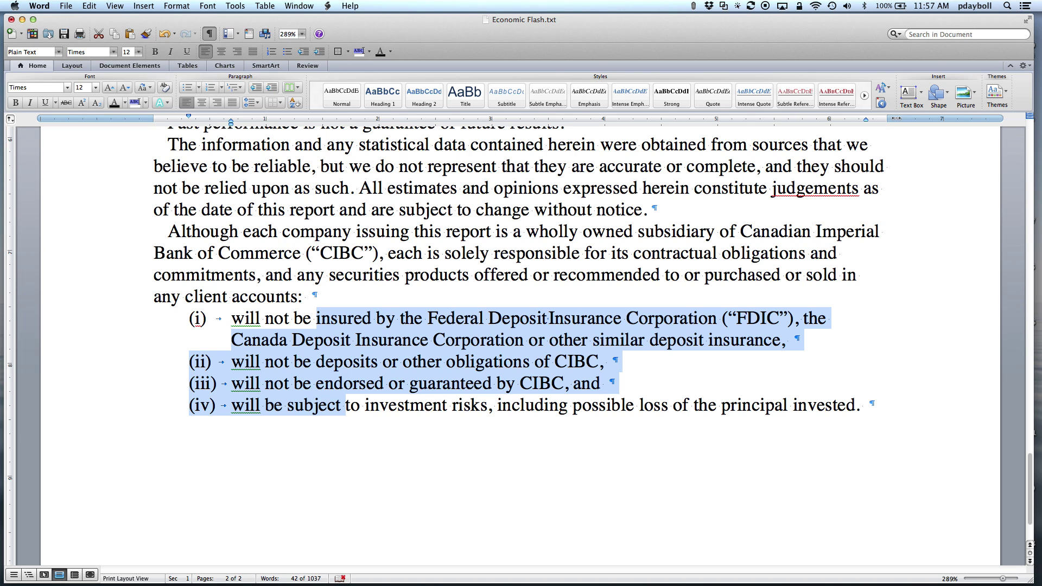
left_click_drag(867, 119, 747, 129)
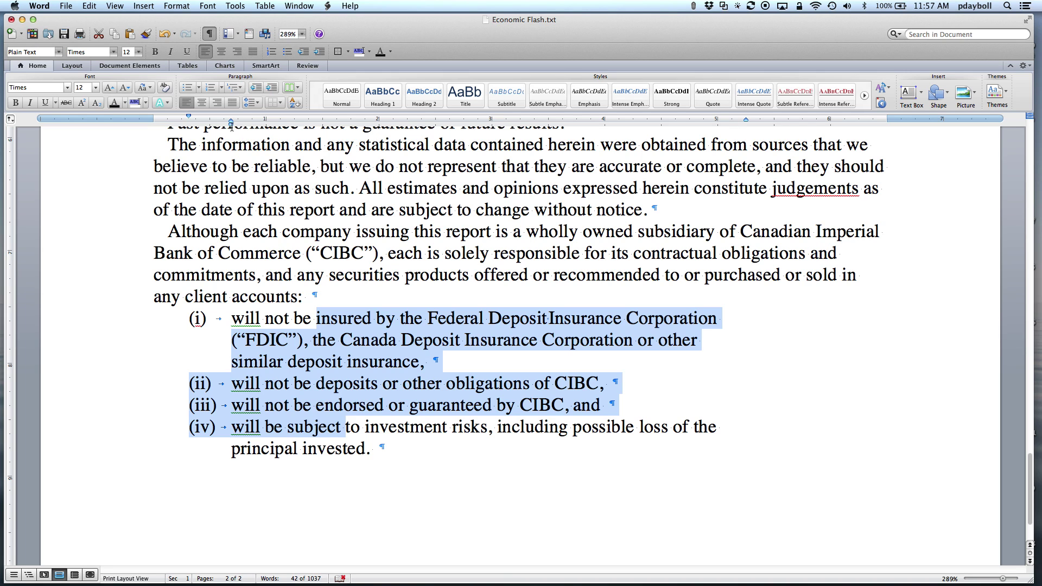
left_click_drag(230, 126, 245, 127)
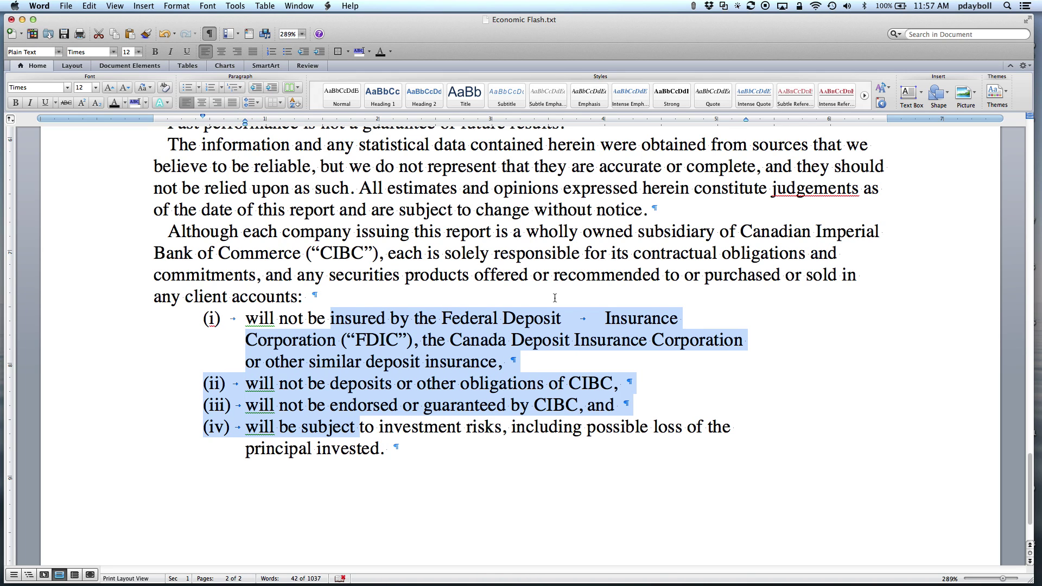
Step: Delete the stray tab between "Deposit" and "Insurance" in item (i), leaving a single space
left_click(606, 317)
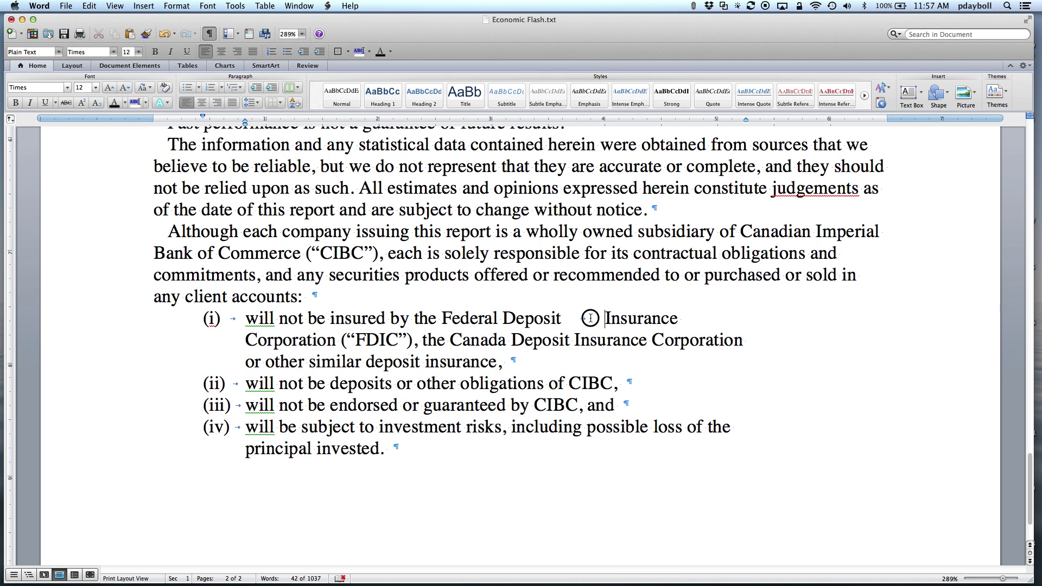
left_click_drag(590, 318, 572, 321)
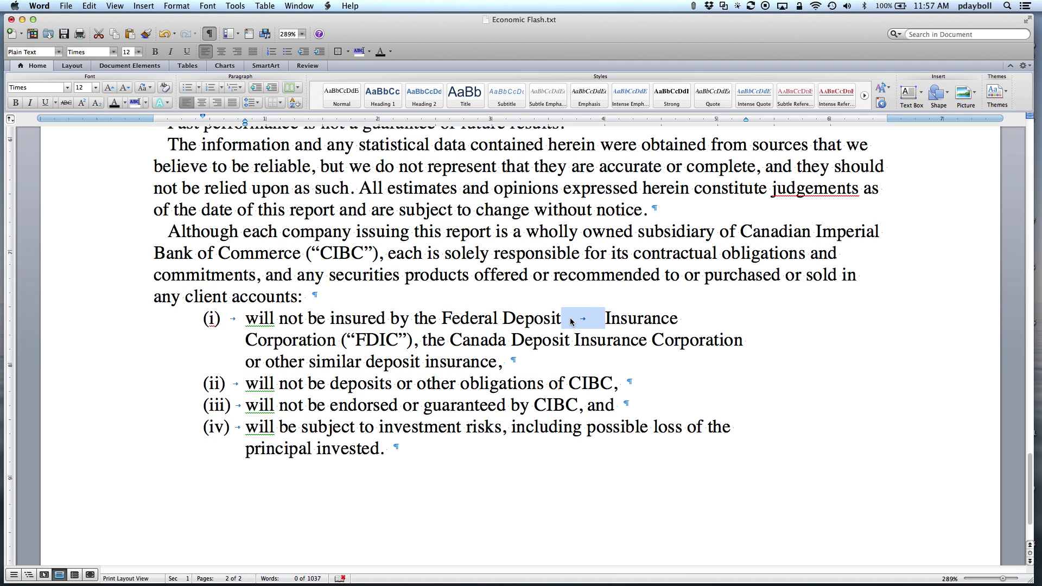
key("BackSpace")
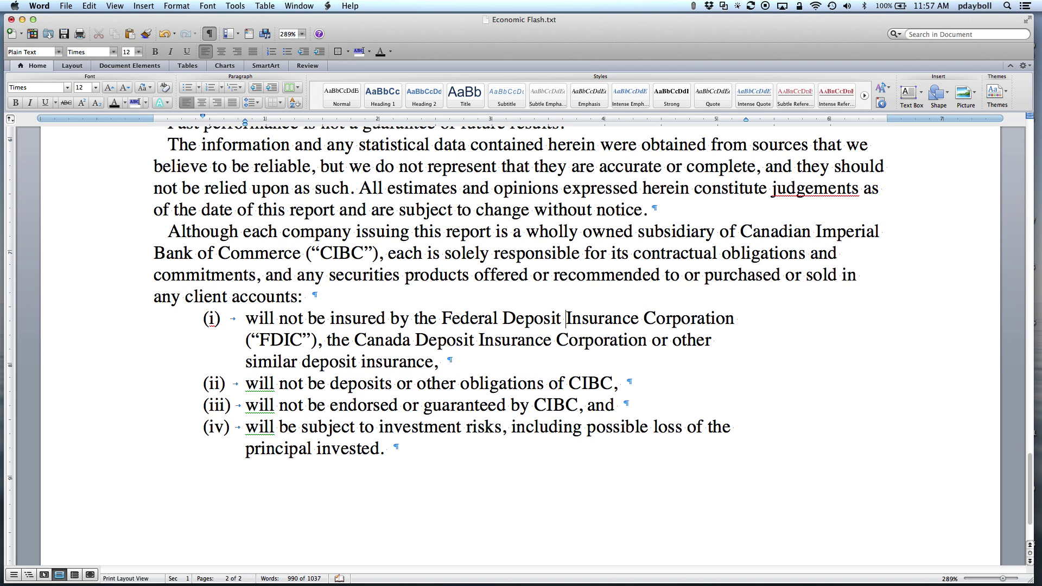
Step: Set the paragraph spacing before legal items (i) to (iv) to 4 pt
left_click_drag(404, 323, 466, 429)
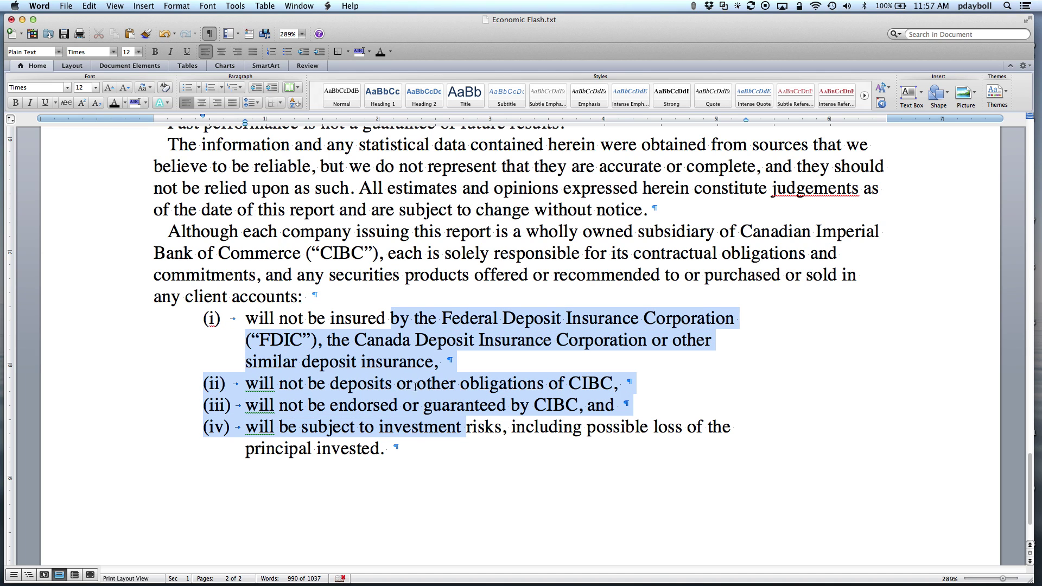
left_click(177, 6)
left_click(186, 31)
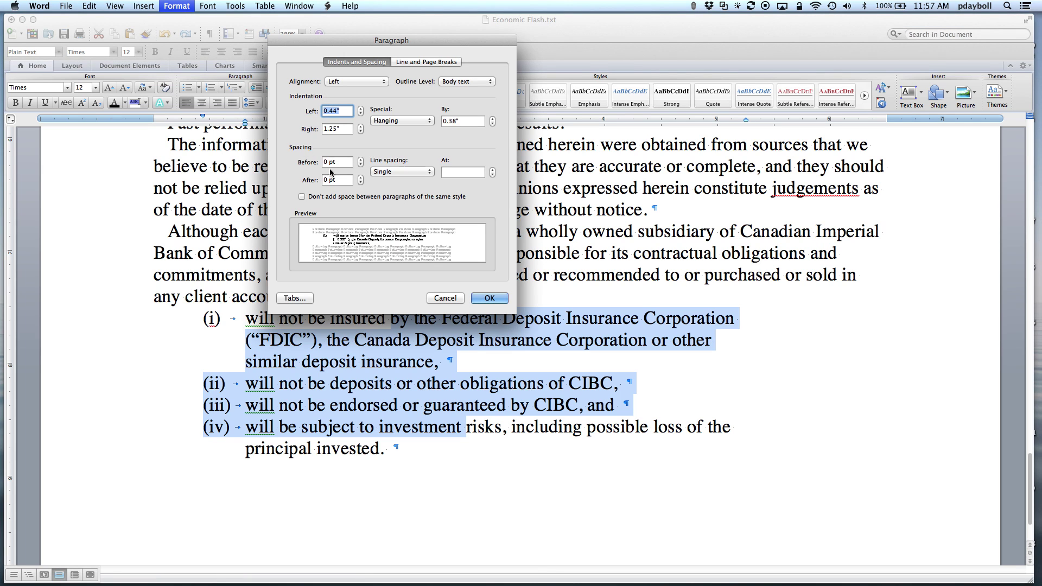
left_click(335, 163)
left_click_drag(335, 162, 318, 162)
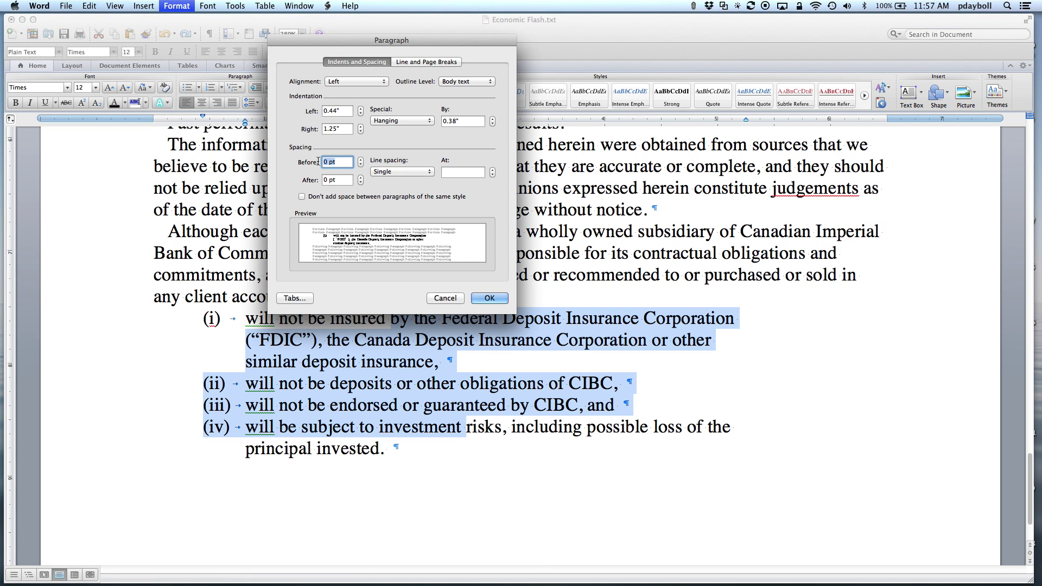
type("4")
key("Return")
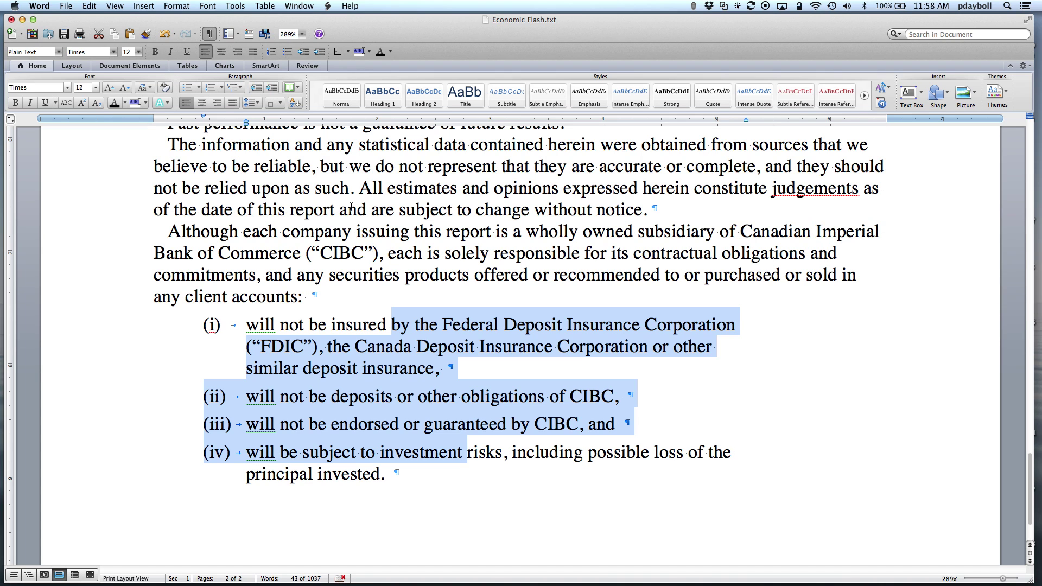
Step: Insert an empty paragraph after the Conflicts of Interest text to push the Legal Matters heading onto the second page
left_click(301, 33)
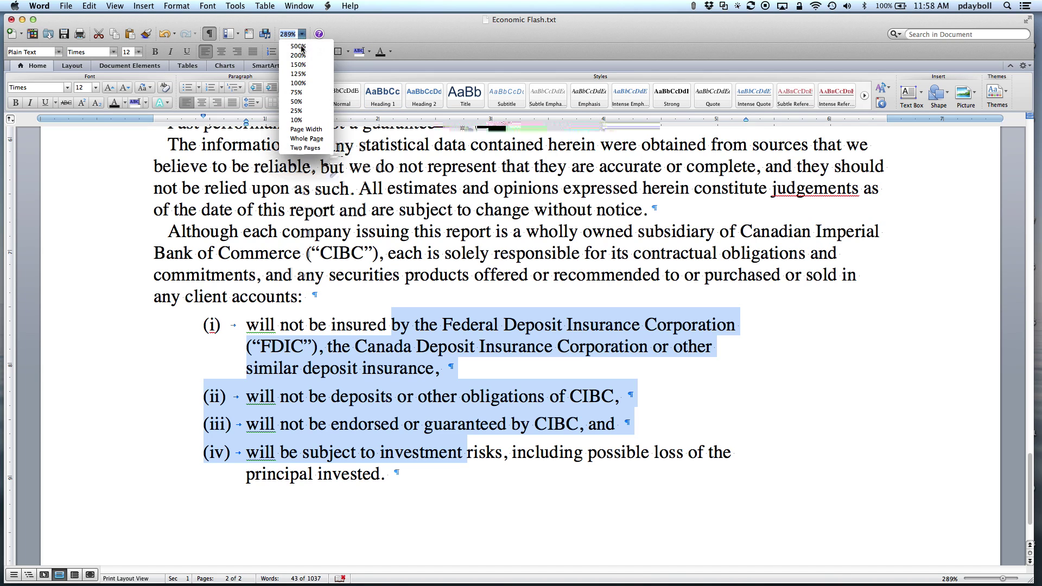
left_click(298, 74)
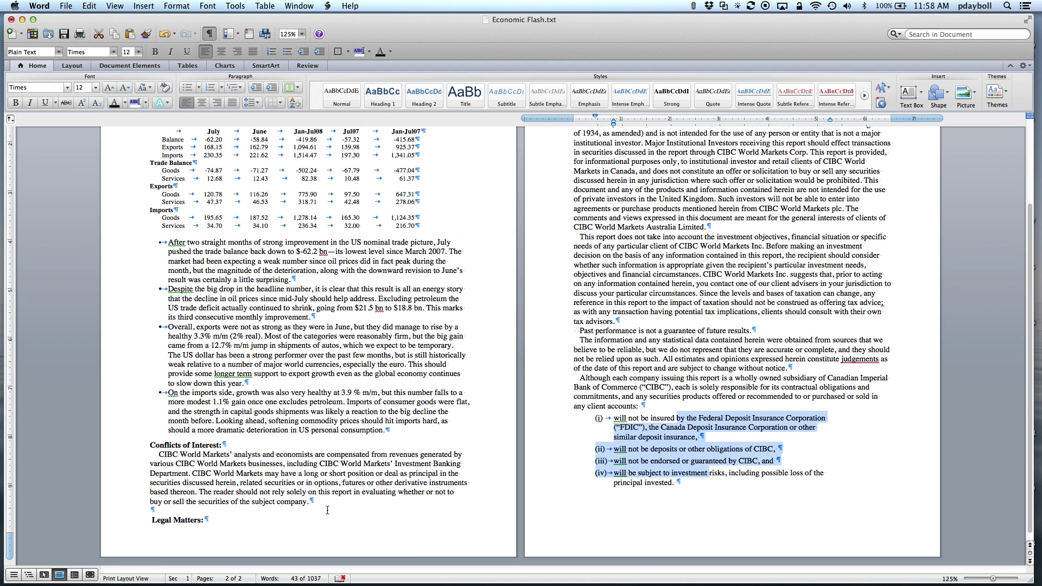
left_click(325, 502)
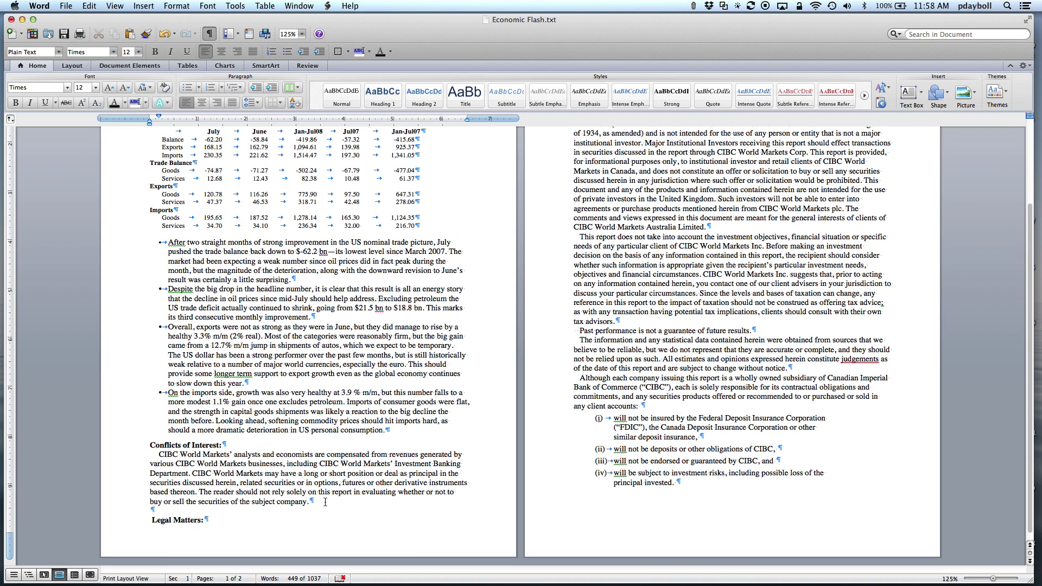
key("Return")
scroll(481, 452, "up", 5)
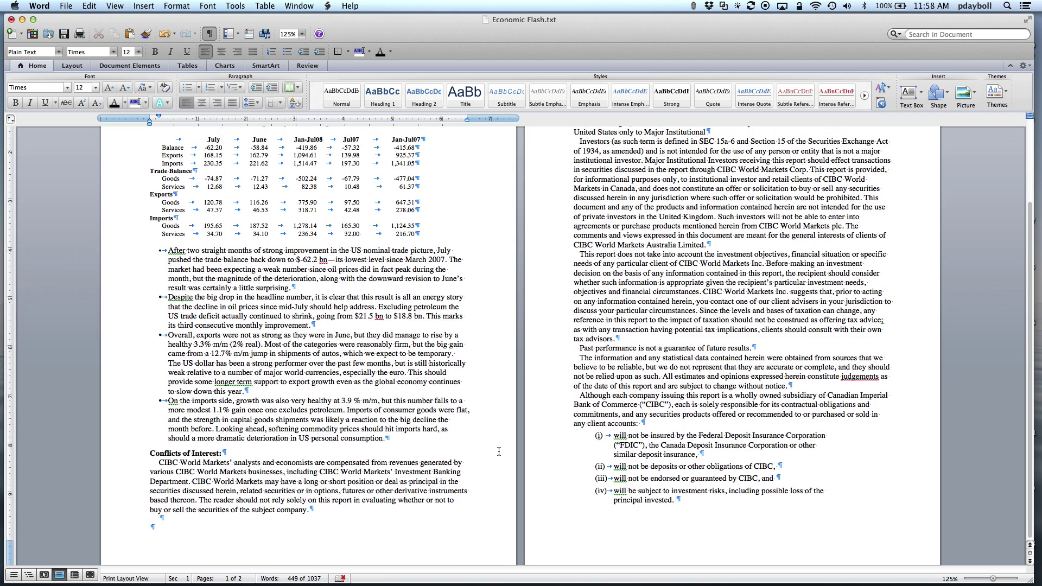
scroll(499, 452, "up", 1)
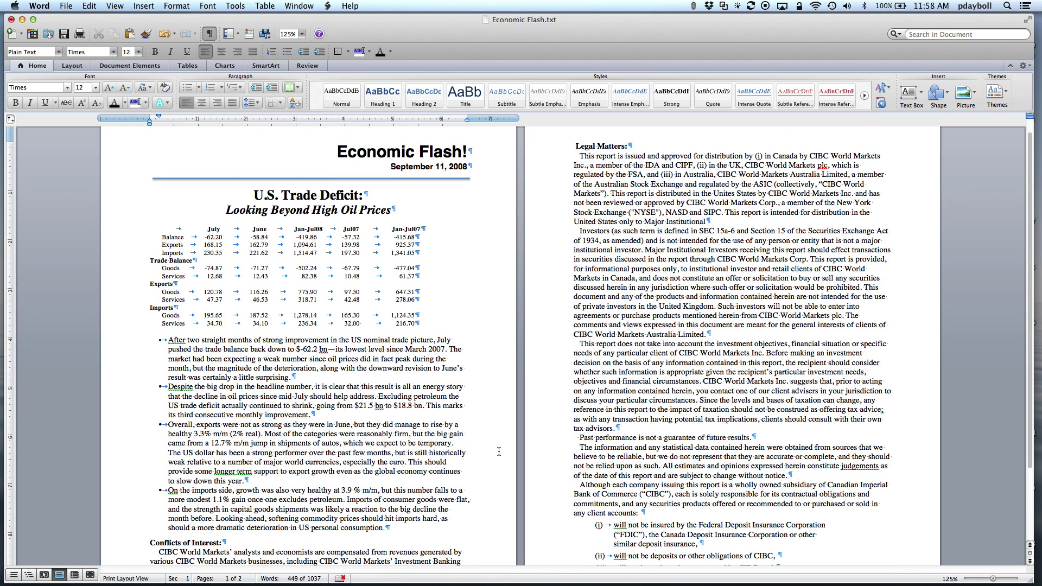
scroll(499, 430, "down", 6)
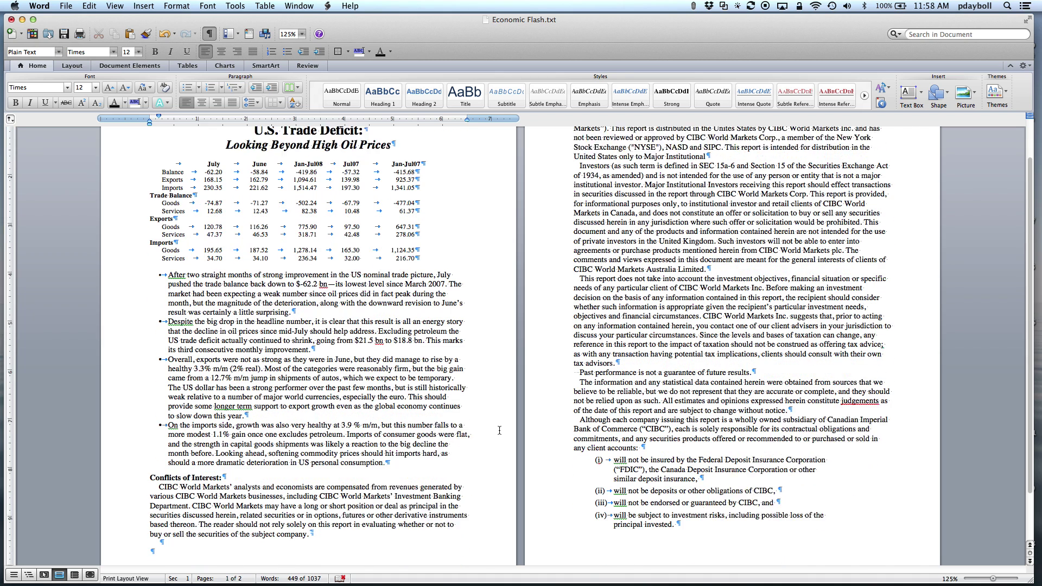